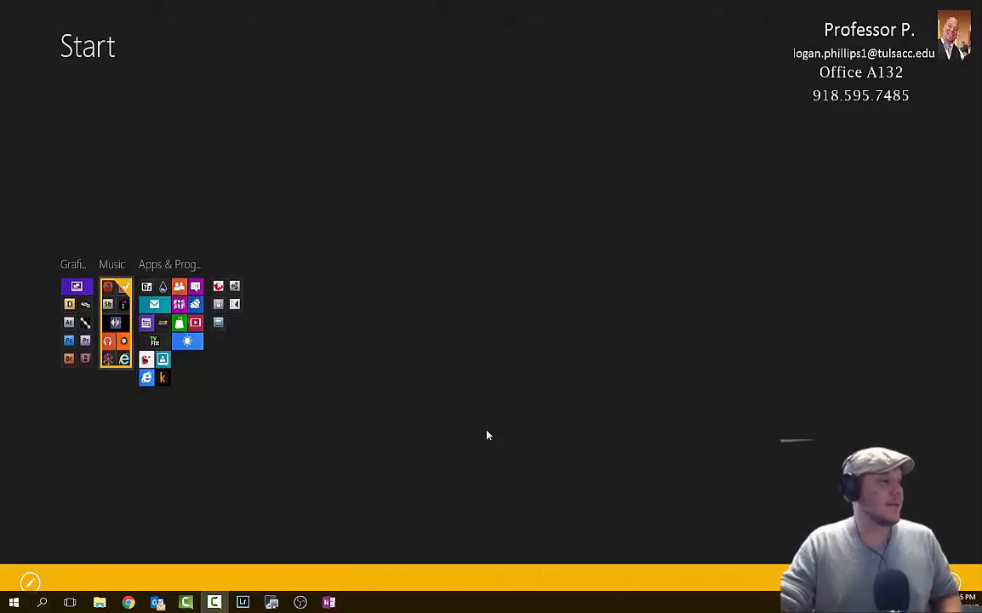
- Filter SIMnet assignments to Projects and open the Access Ch 1 Guided Project 1-2 assignment
{"action": "left_click", "coordinate": [128, 602]}
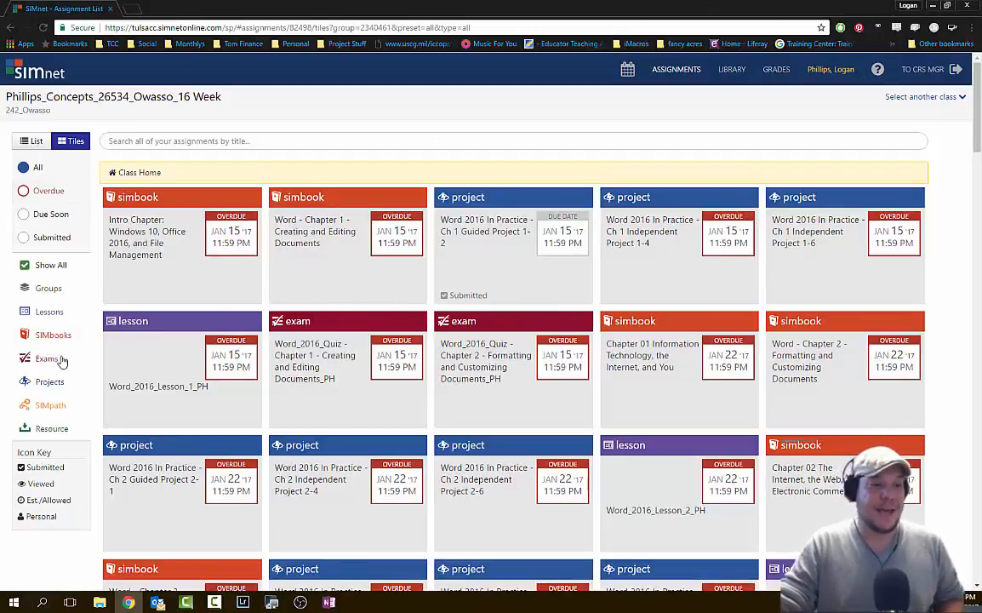
{"action": "left_click", "coordinate": [53, 383]}
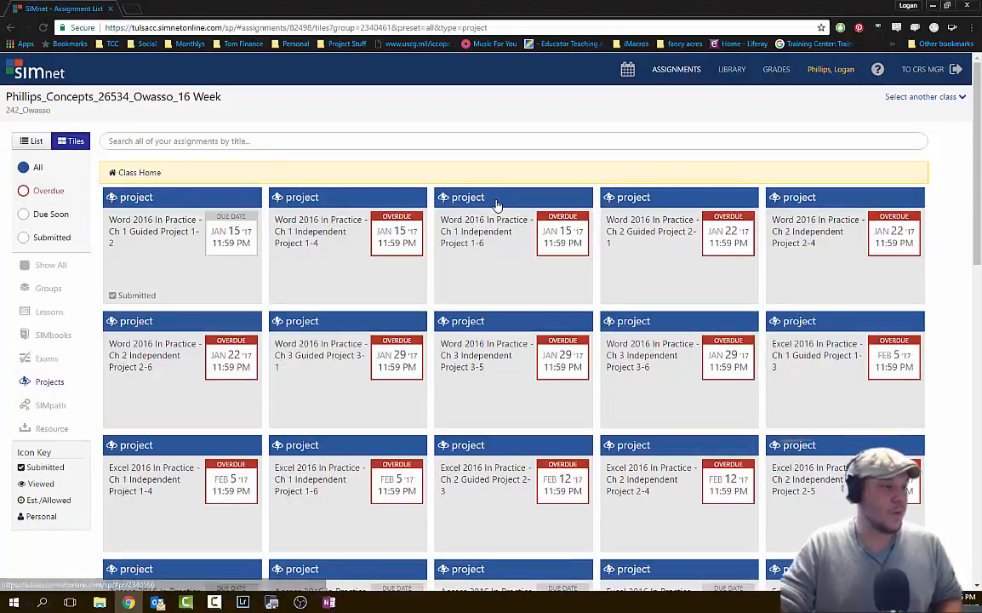
{"action": "scroll", "coordinate": [568, 269], "scroll_direction": "down", "scroll_amount": 3}
{"action": "scroll", "coordinate": [571, 274], "scroll_direction": "down", "scroll_amount": 2}
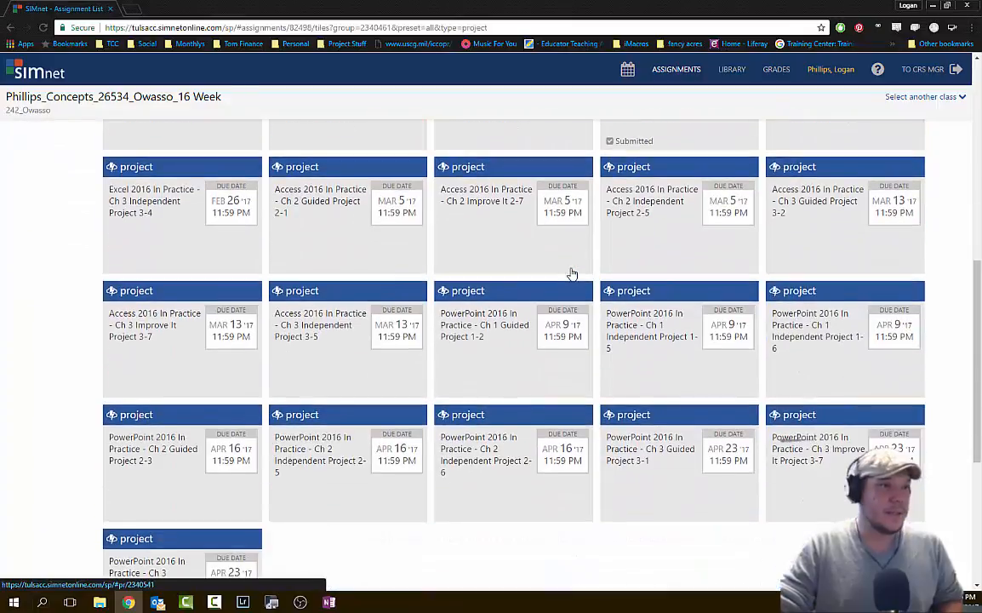
{"action": "scroll", "coordinate": [609, 287], "scroll_direction": "up", "scroll_amount": 4}
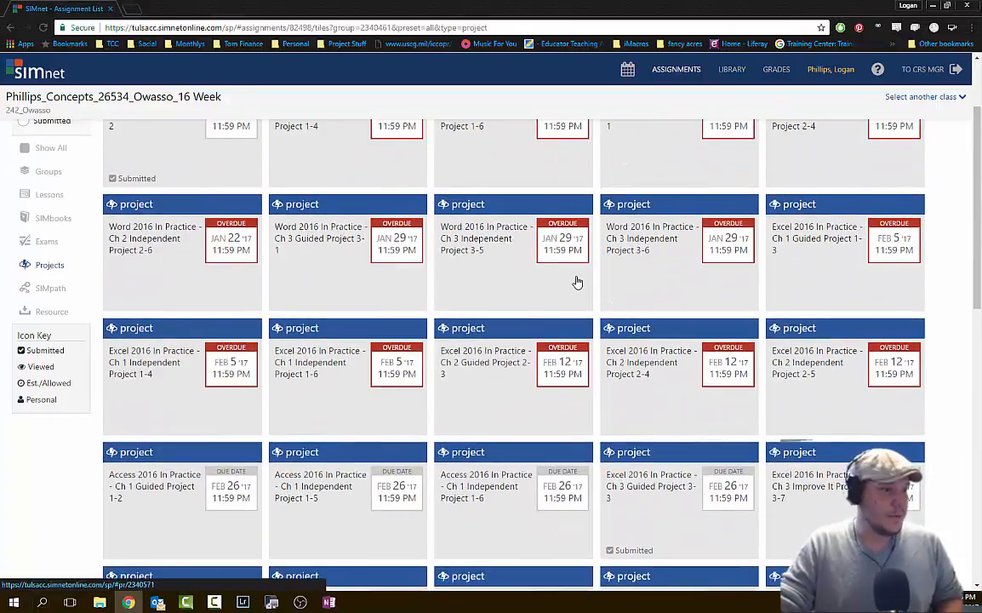
{"action": "scroll", "coordinate": [577, 281], "scroll_direction": "up", "scroll_amount": 1}
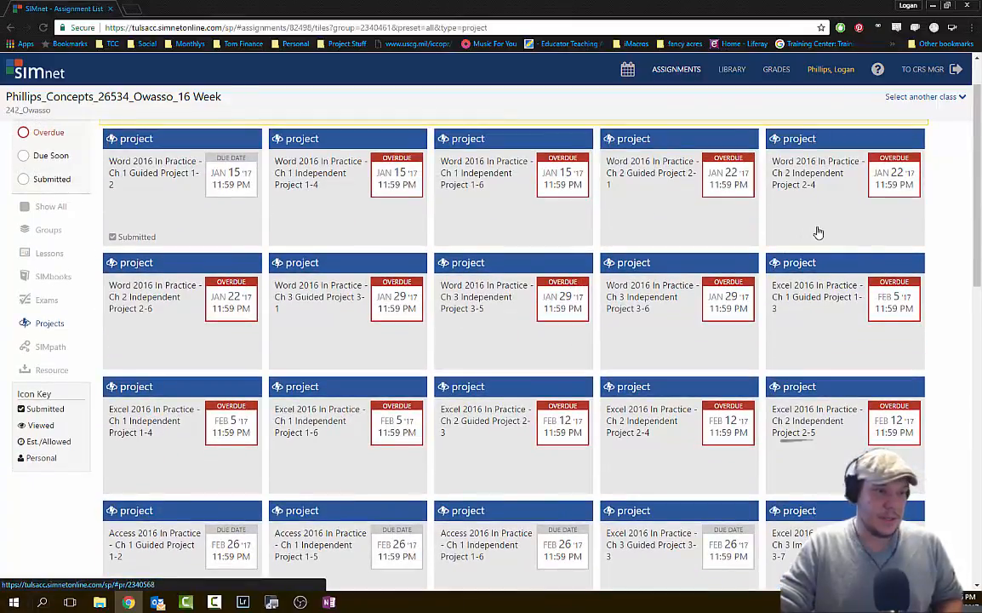
{"action": "scroll", "coordinate": [562, 372], "scroll_direction": "down", "scroll_amount": 1}
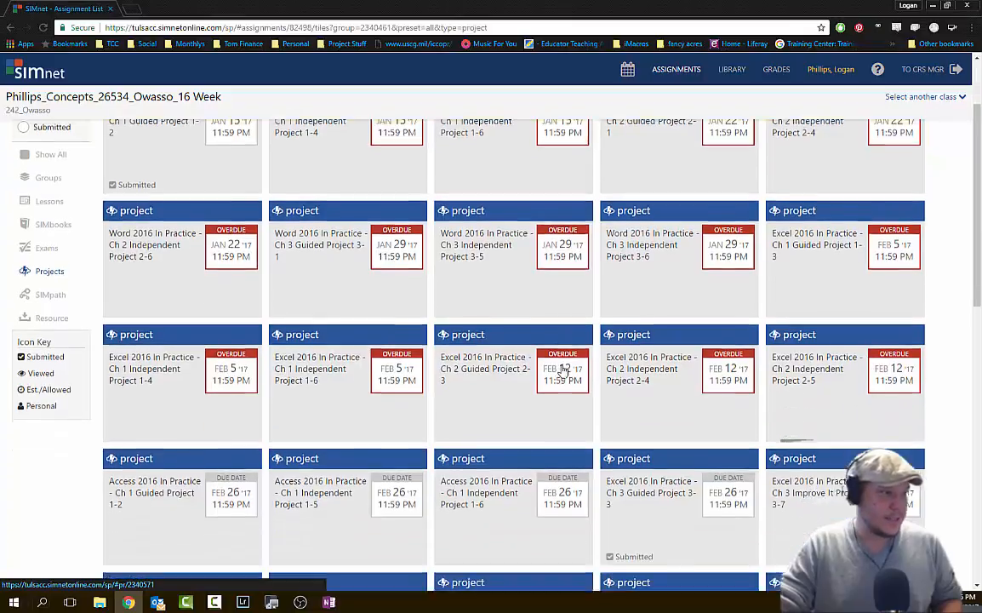
{"action": "scroll", "coordinate": [647, 398], "scroll_direction": "down", "scroll_amount": 1}
{"action": "scroll", "coordinate": [666, 399], "scroll_direction": "down", "scroll_amount": 1}
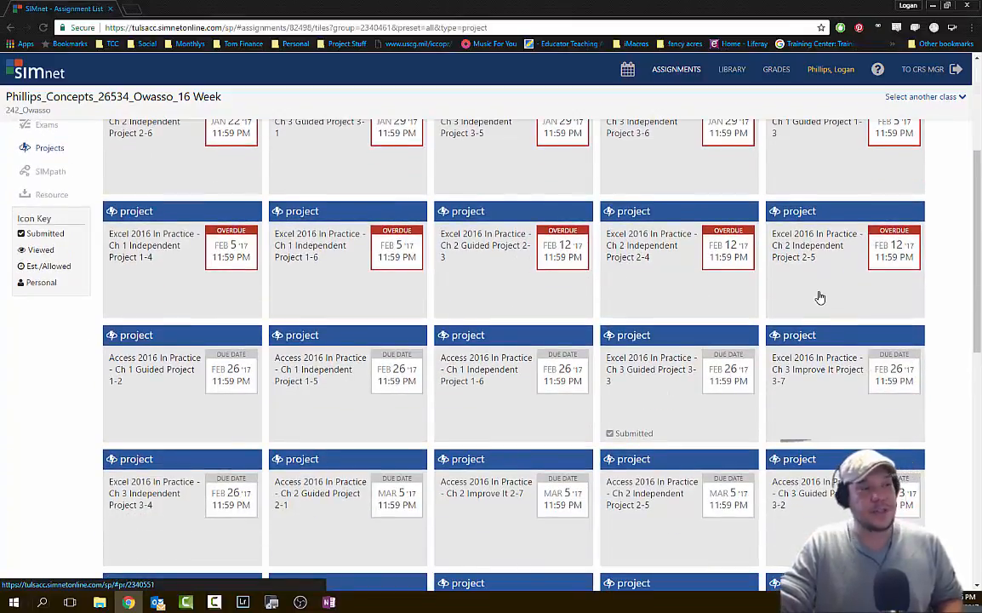
{"action": "scroll", "coordinate": [822, 281], "scroll_direction": "down", "scroll_amount": 1}
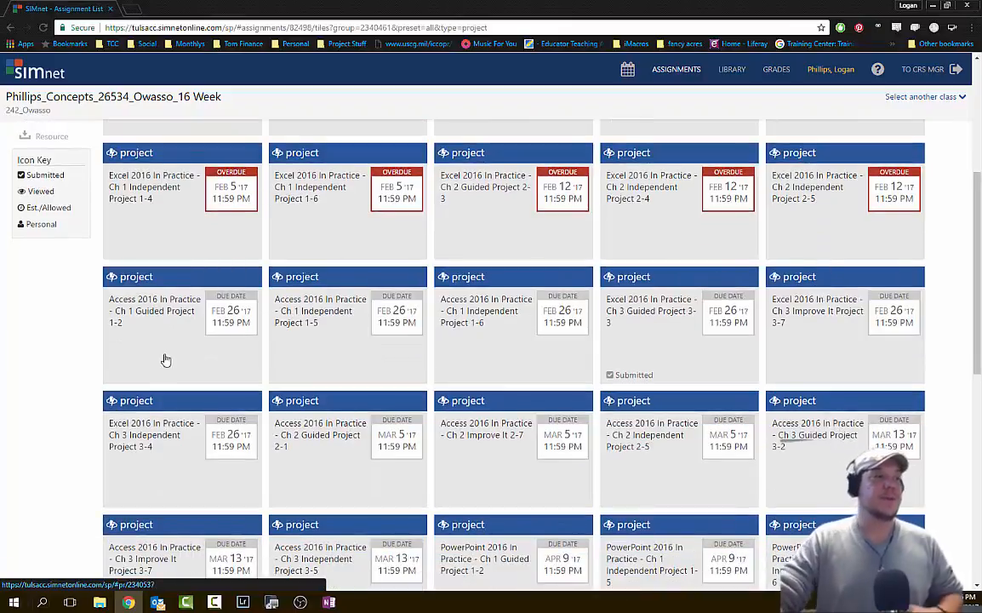
{"action": "left_click", "coordinate": [199, 381]}
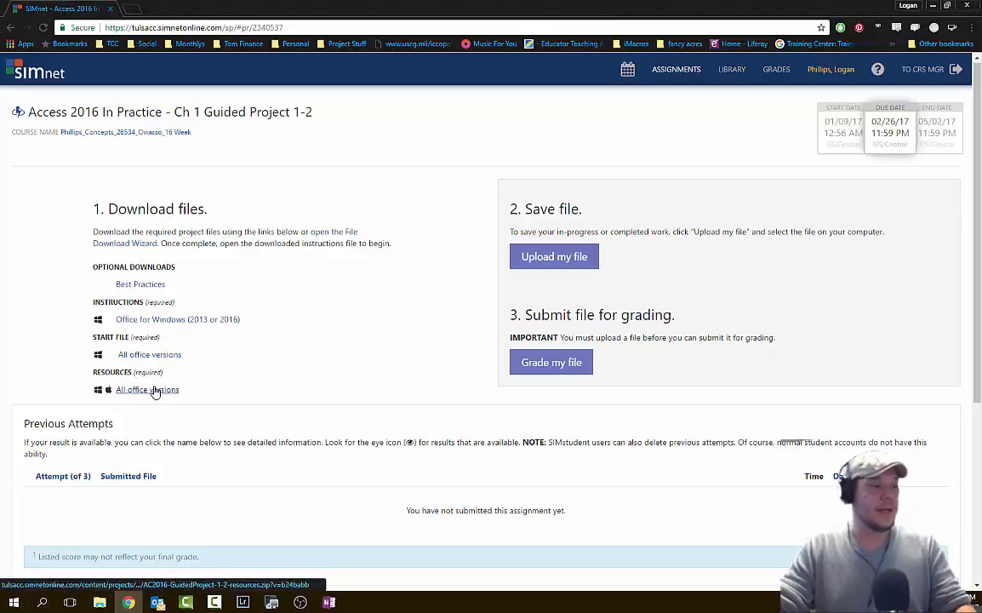
- Download the project's instructions, start file and resources zip
{"action": "left_click", "coordinate": [228, 320]}
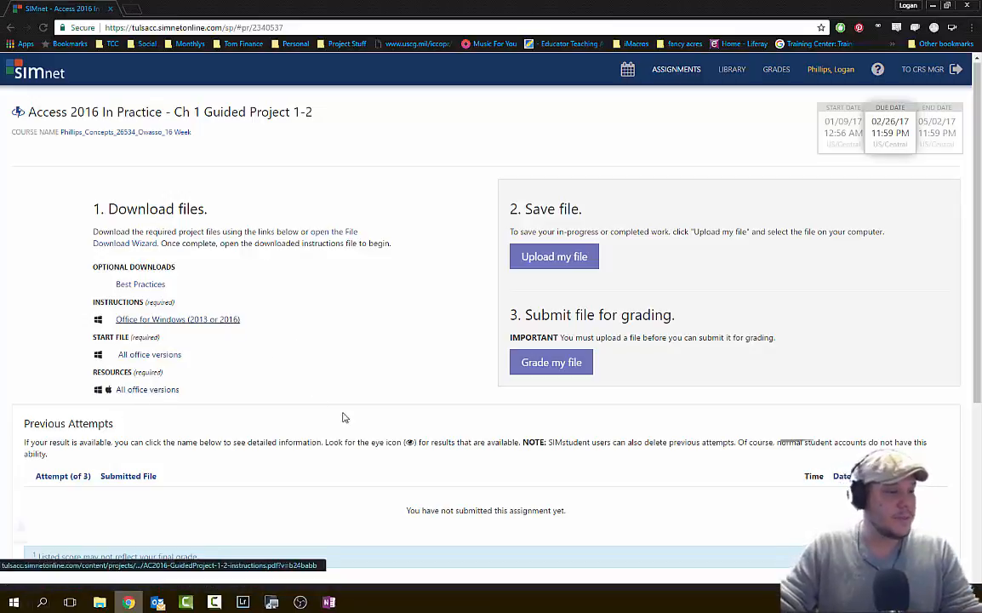
{"action": "left_click", "coordinate": [161, 356]}
{"action": "left_click", "coordinate": [155, 397]}
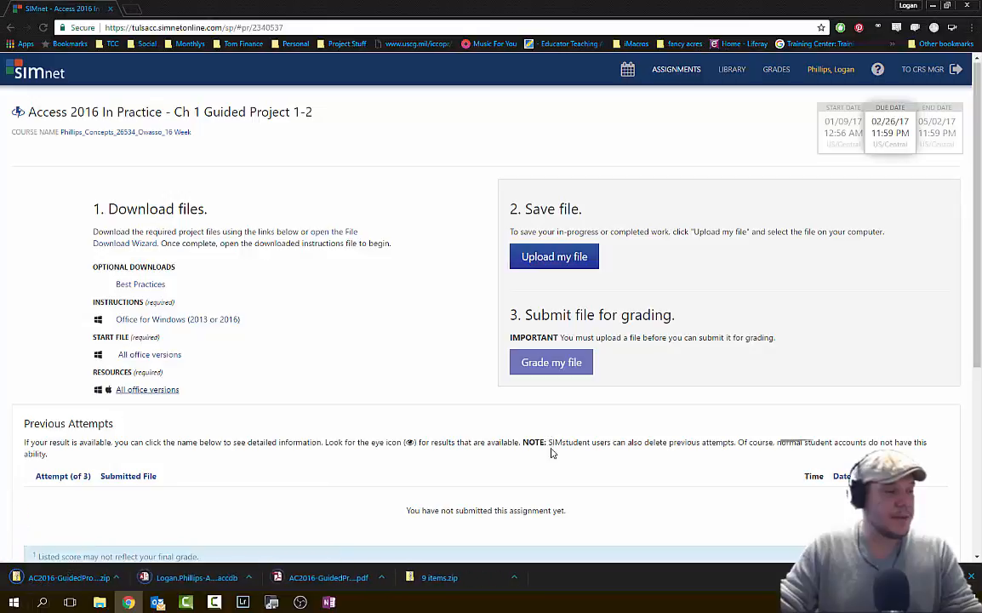
- Open the downloaded PDF, start database and resources zip, then close the instructions PDF tab
{"action": "left_click", "coordinate": [343, 578]}
{"action": "left_click", "coordinate": [201, 579]}
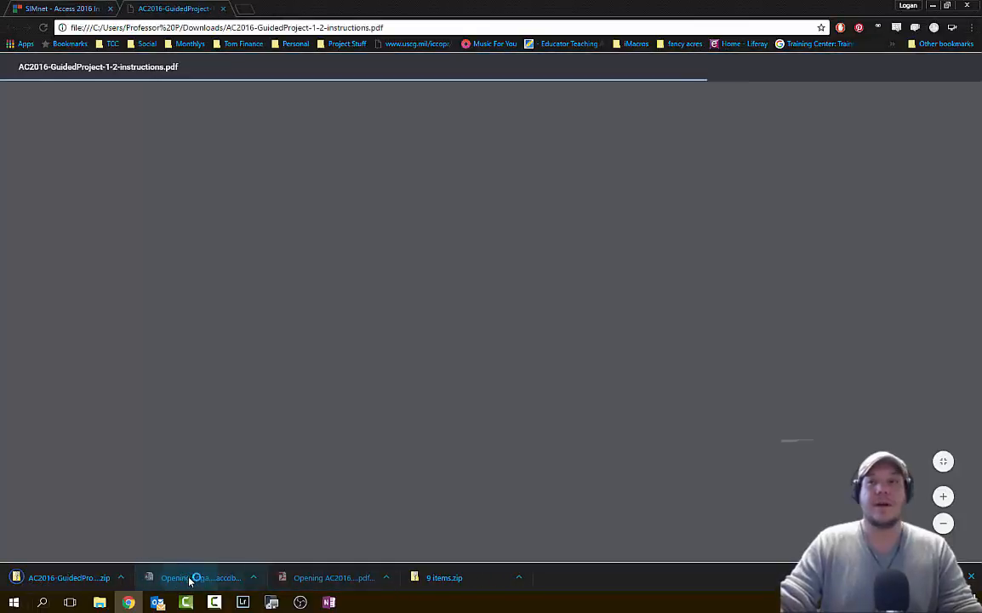
{"action": "left_click", "coordinate": [66, 578]}
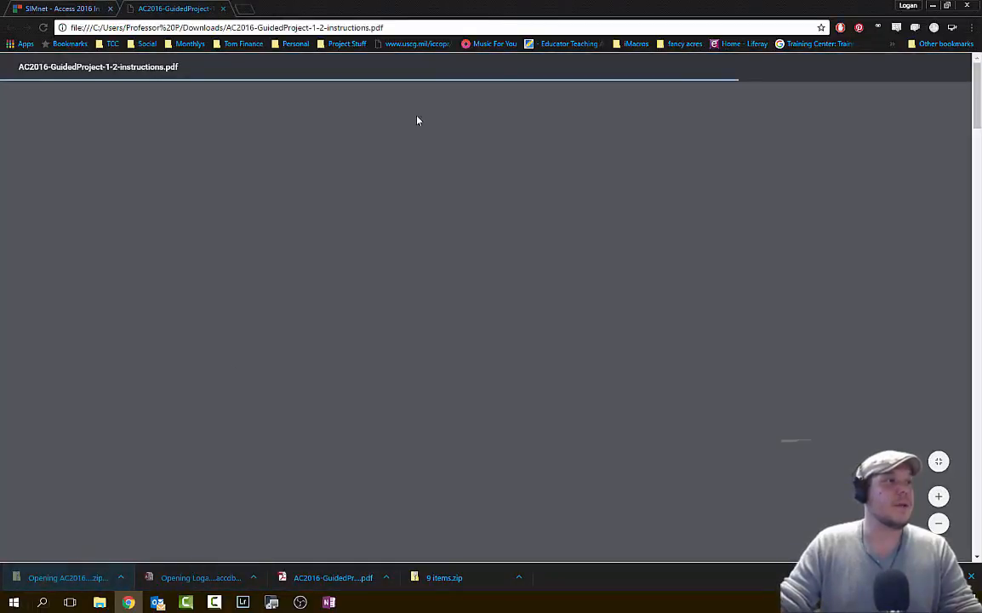
{"action": "left_click", "coordinate": [718, 6]}
{"action": "left_click", "coordinate": [222, 9]}
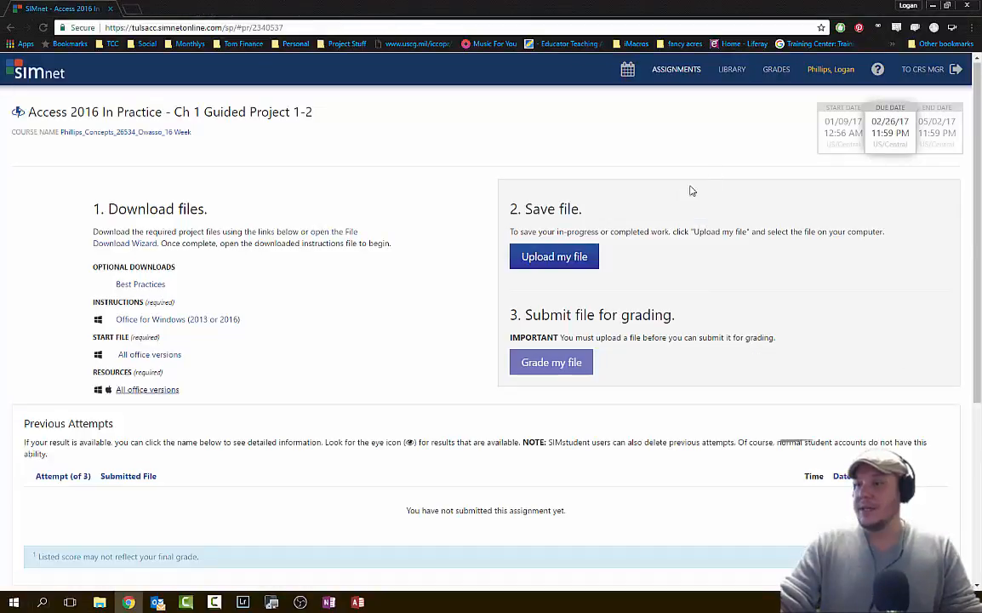
{"action": "key", "text": "super"}
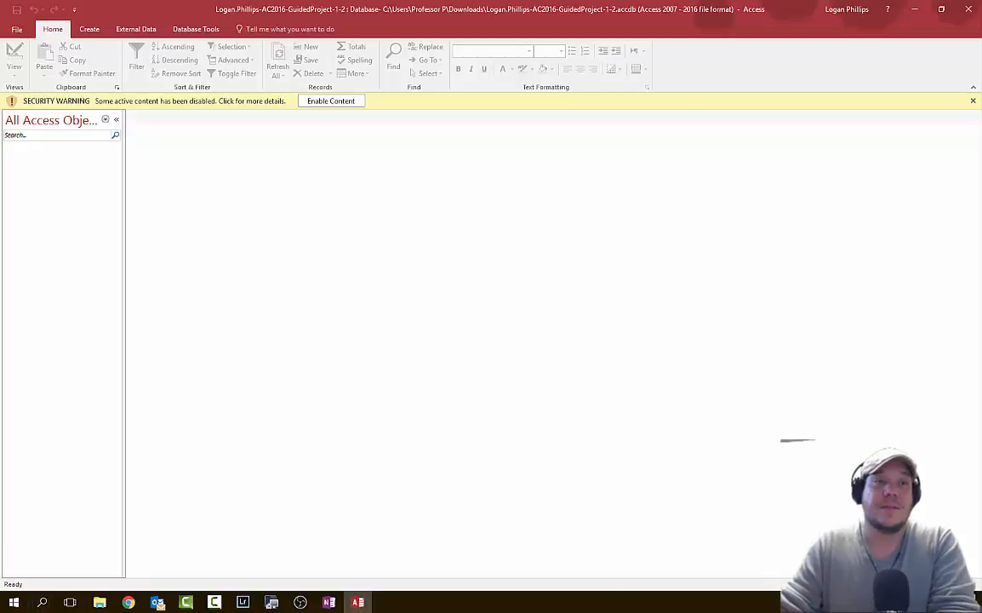
- Switch from the Start screen to the resources folder window
{"action": "key", "text": "alt+Tab"}
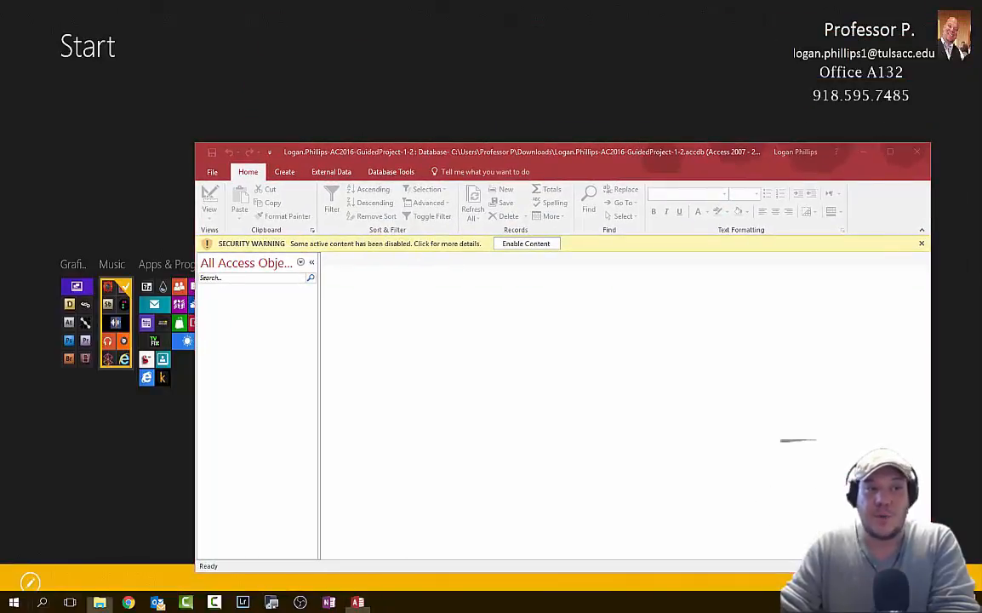
- Drag MembersDataFile-01 out of the resources zip to the desktop and close the zip folder
{"action": "left_click_drag", "start_coordinate": [979, 102], "coordinate": [660, 81]}
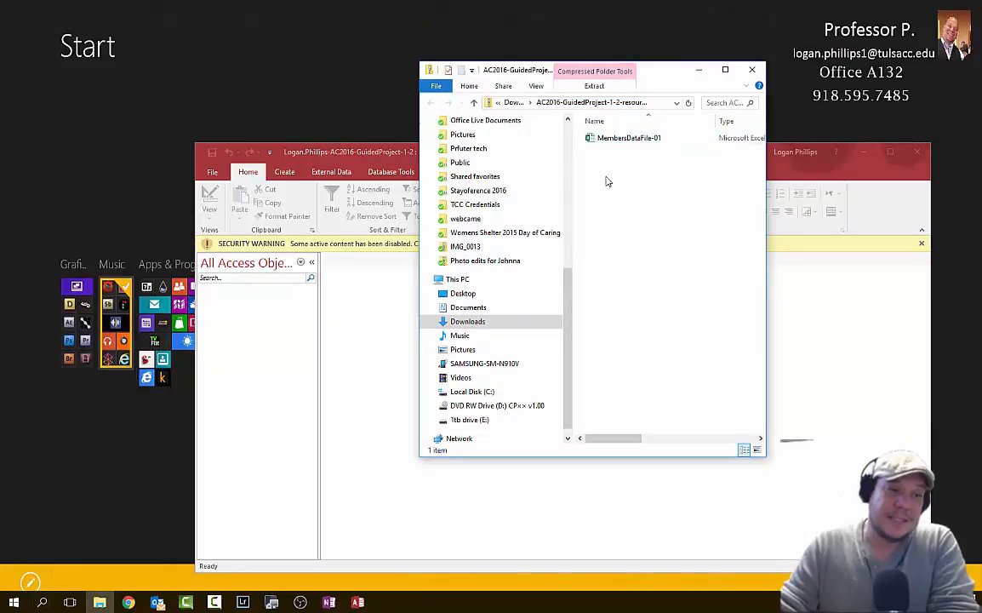
{"action": "left_click", "coordinate": [600, 138]}
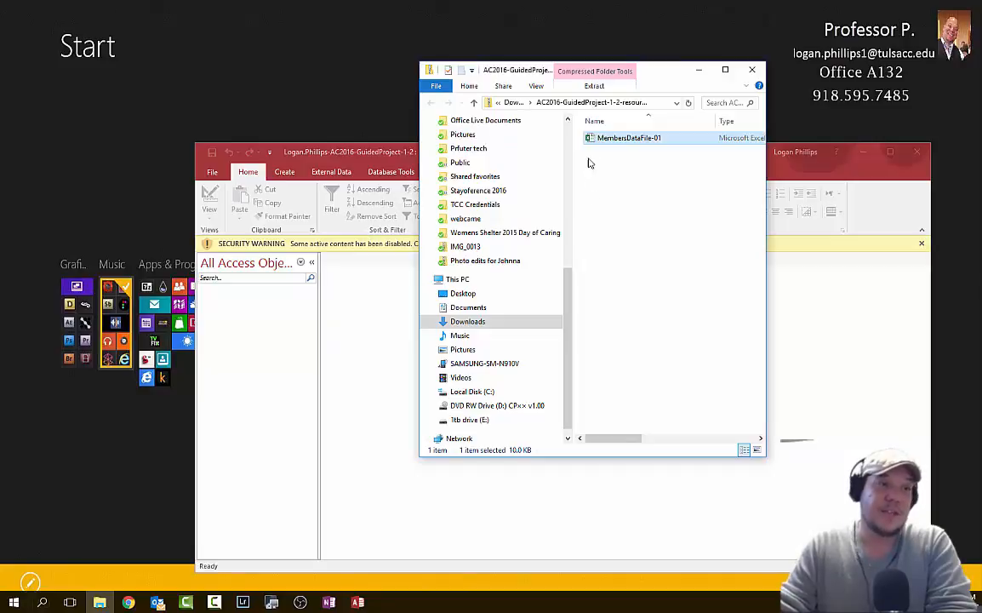
{"action": "left_click", "coordinate": [679, 278]}
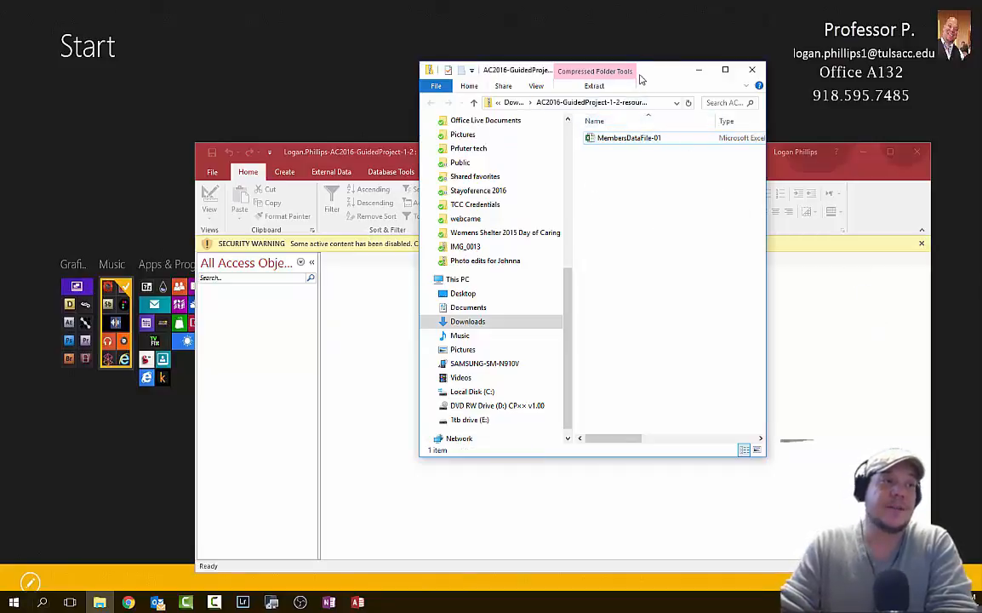
{"action": "left_click", "coordinate": [632, 141]}
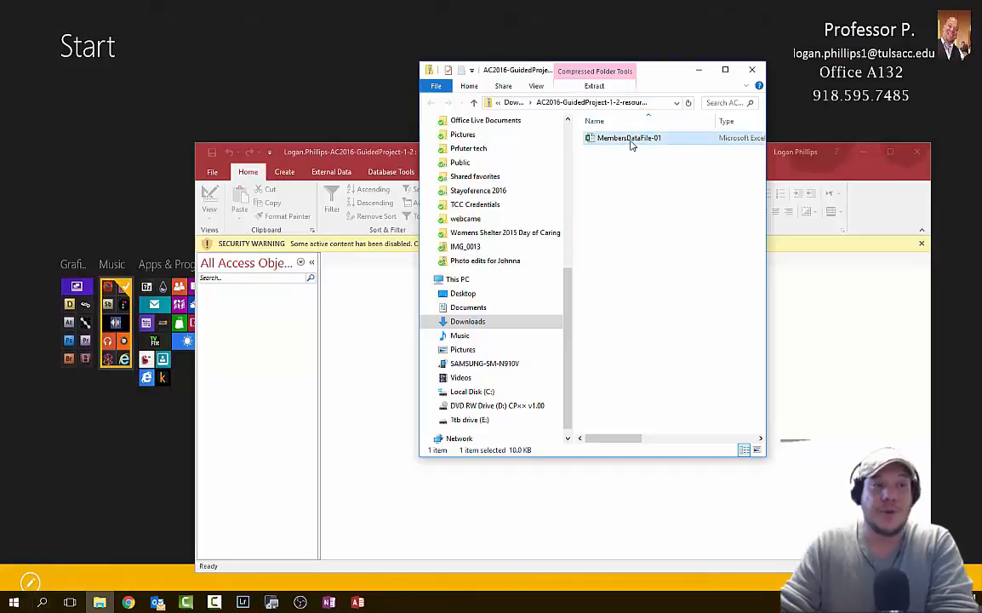
{"action": "left_click_drag", "start_coordinate": [631, 145], "coordinate": [329, 73]}
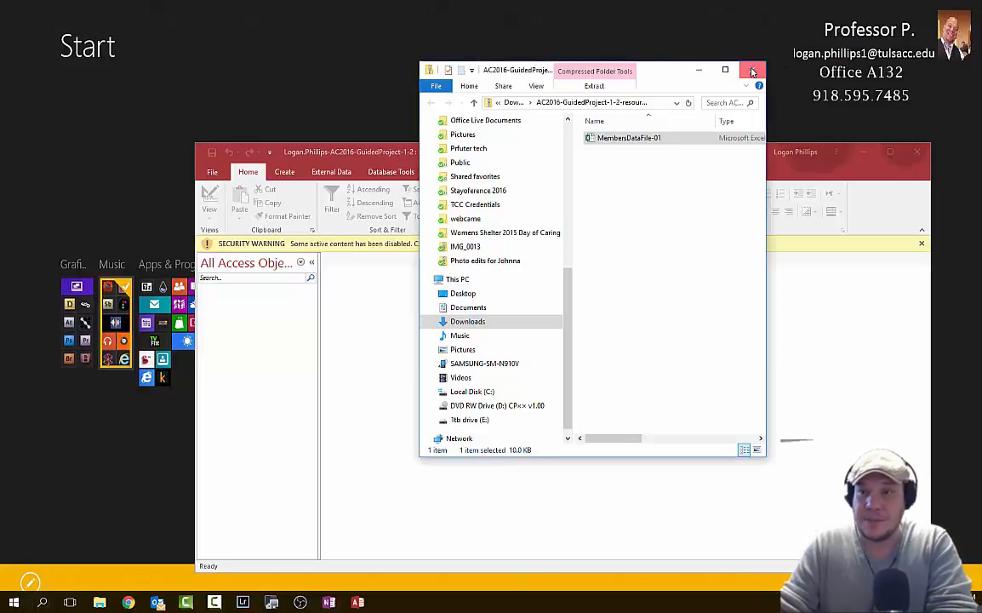
{"action": "left_click", "coordinate": [753, 72]}
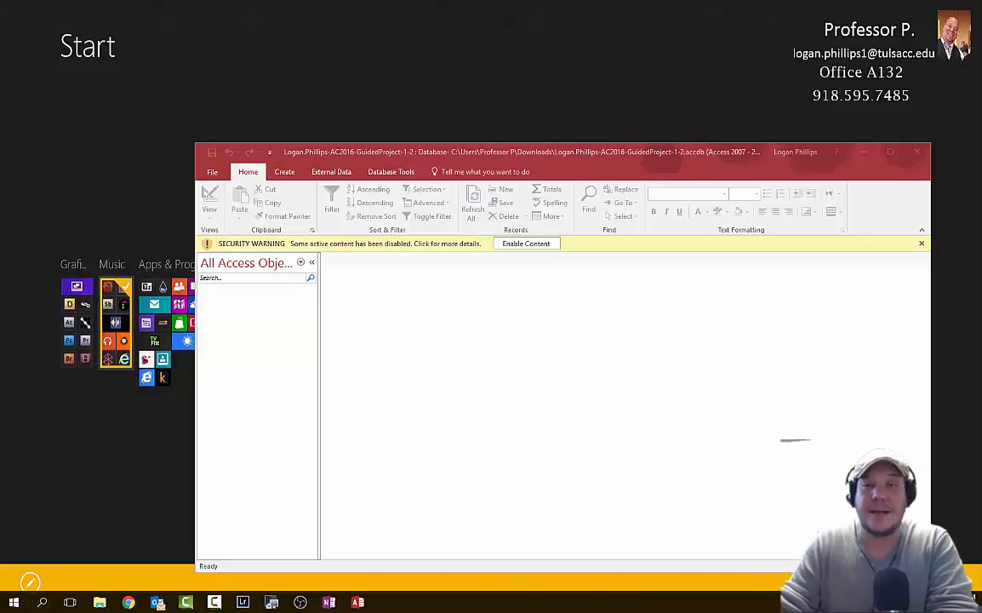
- Drop MembersDataFile-01 on the desktop, maximize the Access window, and enable the database content
{"action": "left_click_drag", "start_coordinate": [974, 214], "coordinate": [563, 38]}
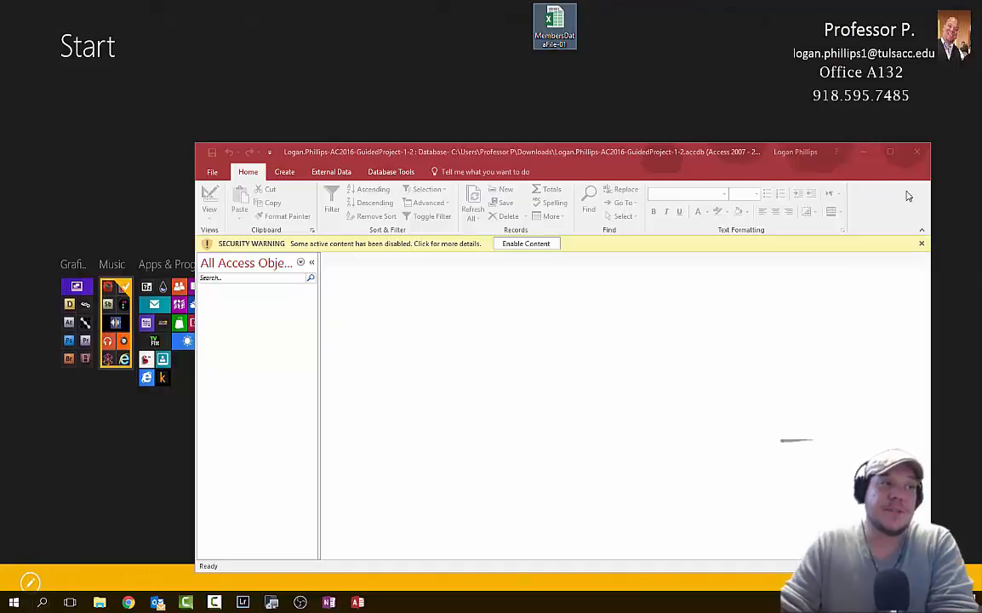
{"action": "left_click_drag", "start_coordinate": [757, 159], "coordinate": [710, 1]}
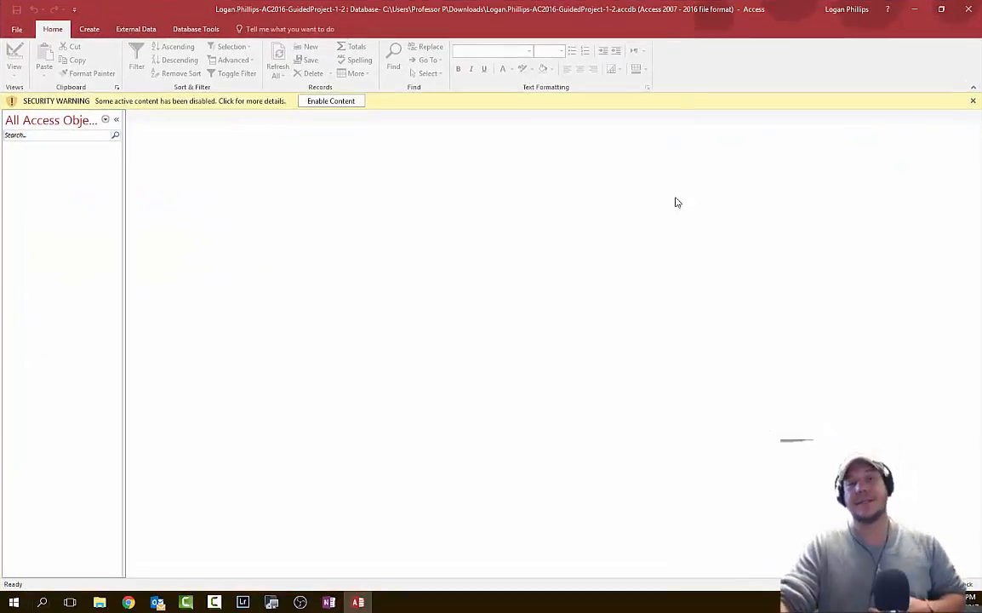
{"action": "left_click", "coordinate": [337, 101]}
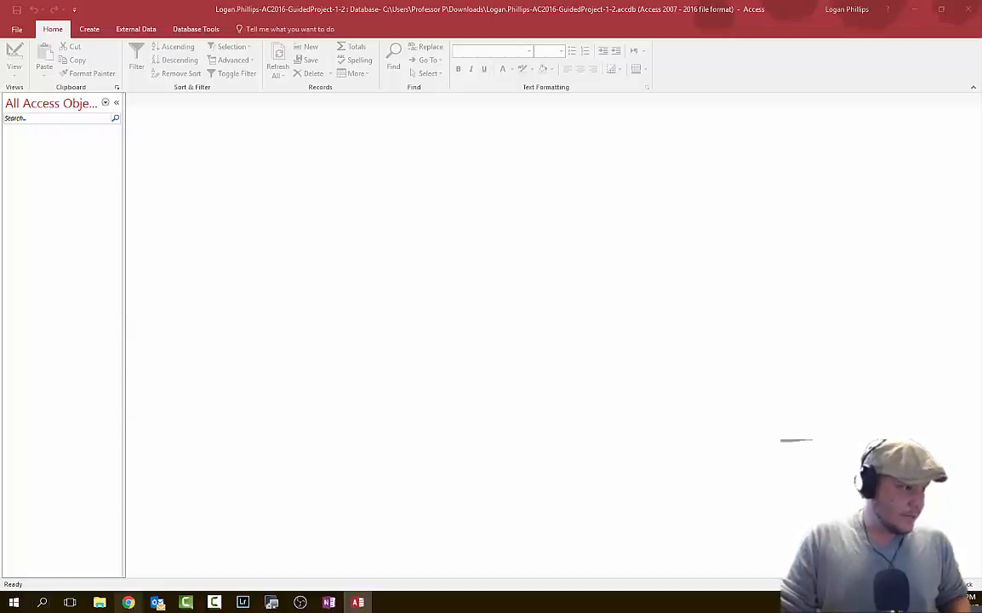
- Re-download the instructions PDF, show it in the Downloads folder, then close that folder
{"action": "left_click", "coordinate": [127, 602]}
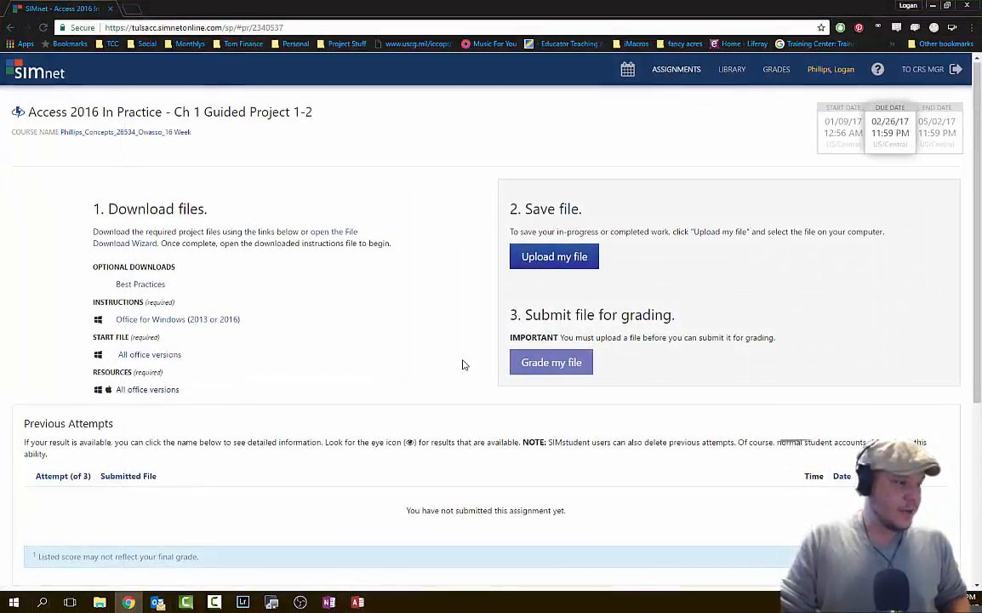
{"action": "left_click", "coordinate": [190, 322]}
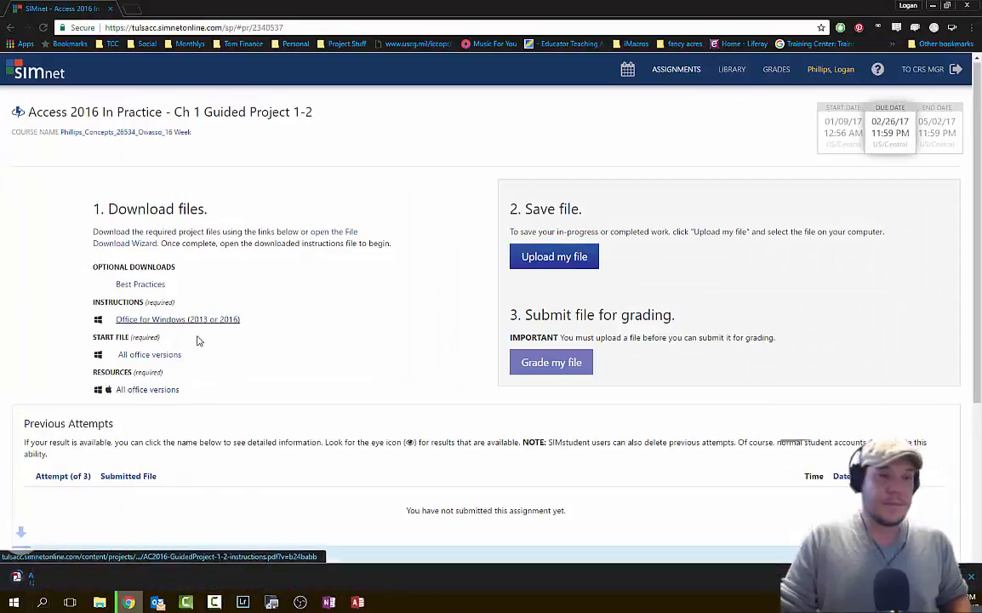
{"action": "left_click", "coordinate": [117, 579]}
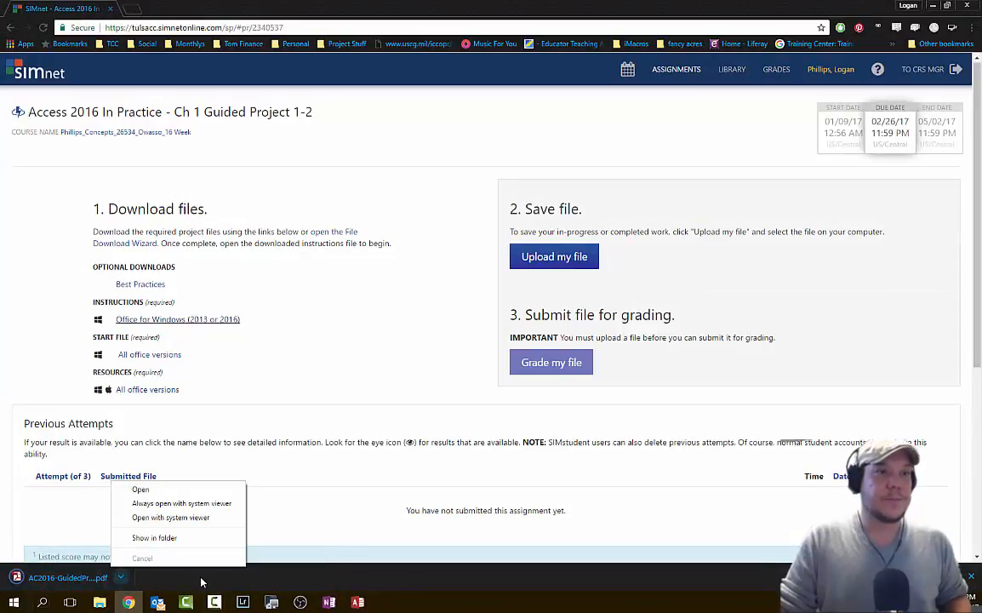
{"action": "left_click", "coordinate": [209, 538]}
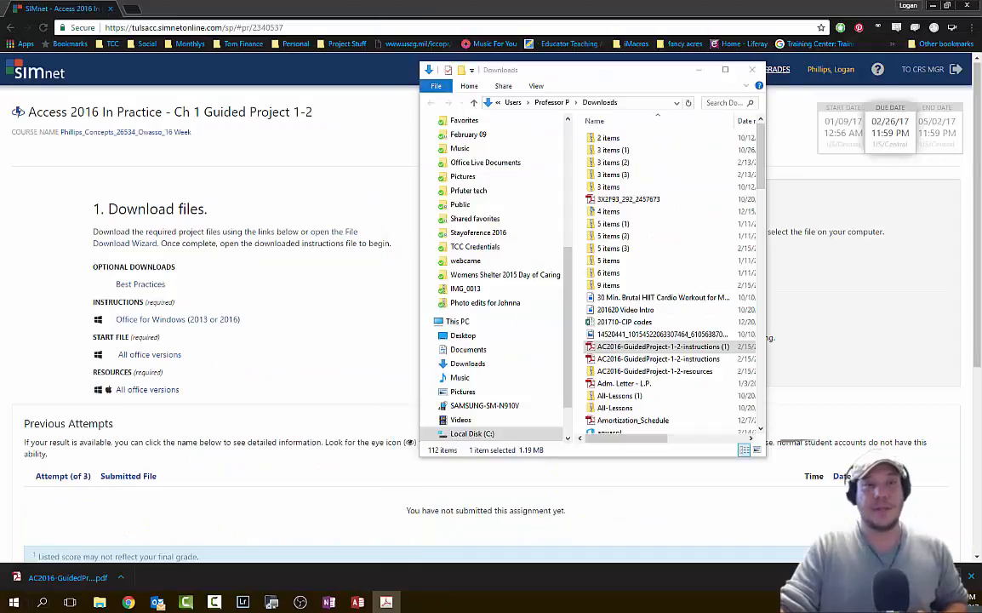
{"action": "left_click", "coordinate": [753, 69]}
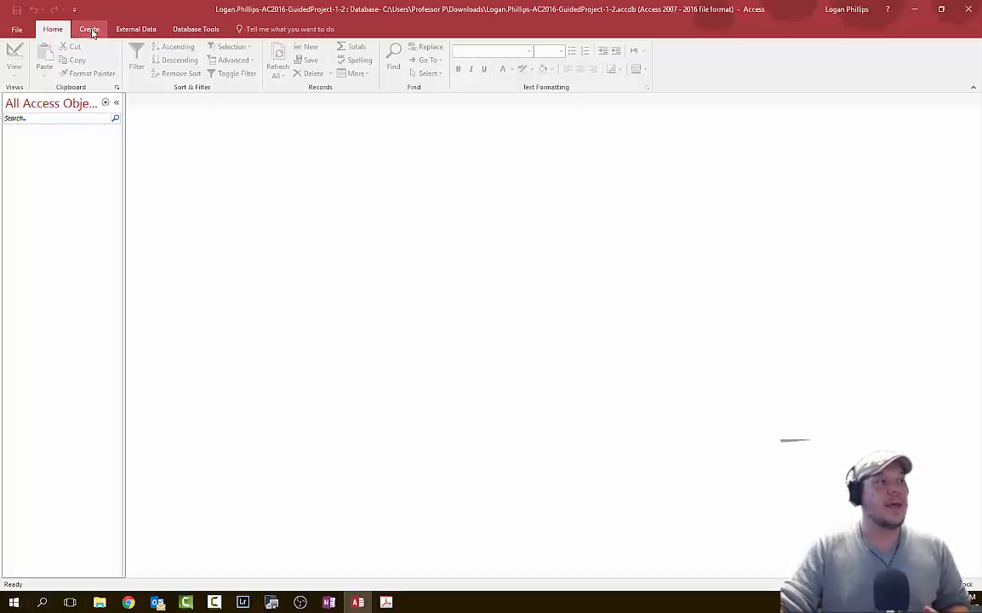
{"action": "left_click", "coordinate": [12, 28]}
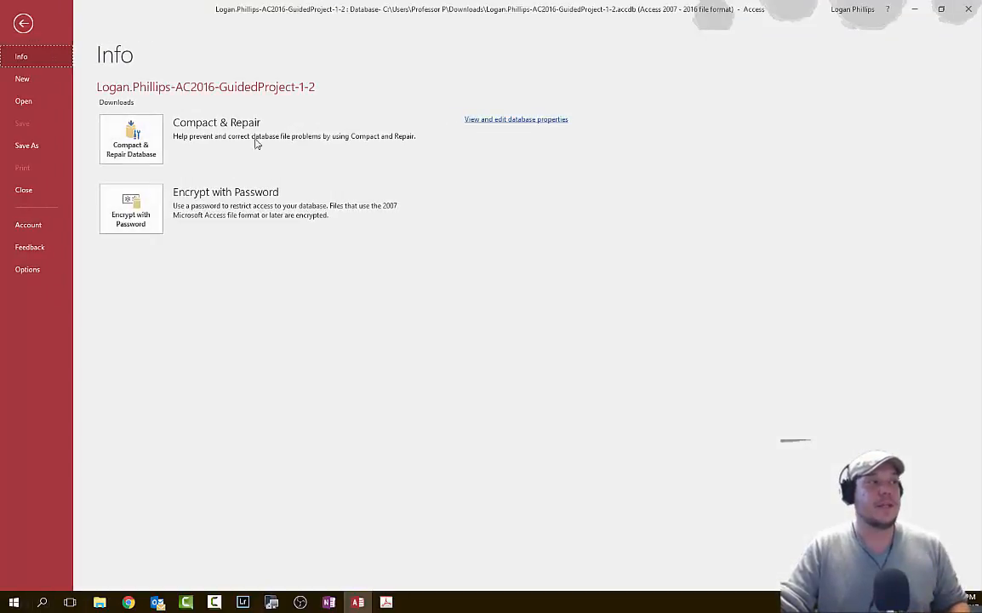
{"action": "left_click", "coordinate": [23, 23]}
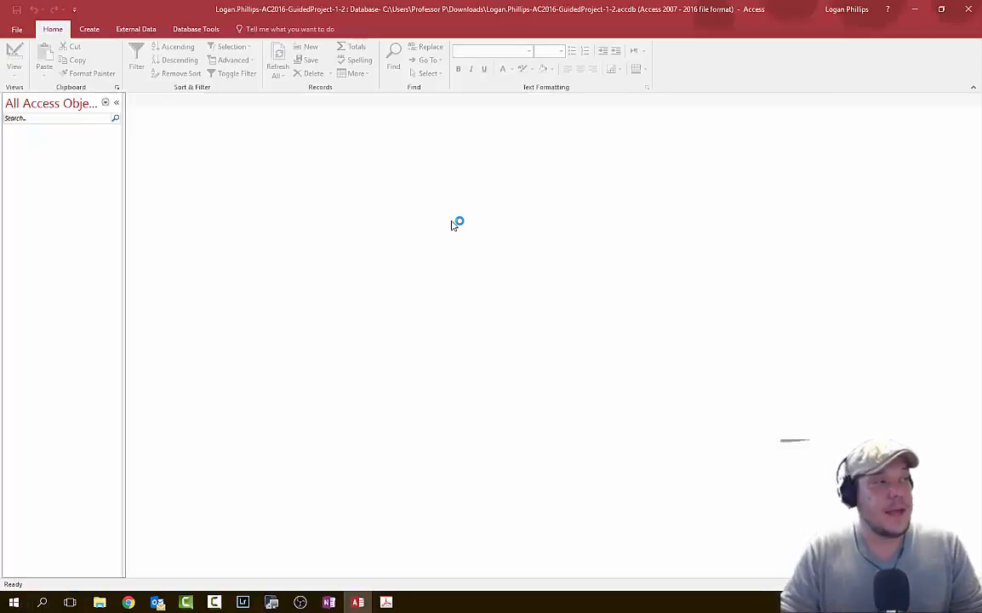
{"action": "left_click", "coordinate": [16, 28]}
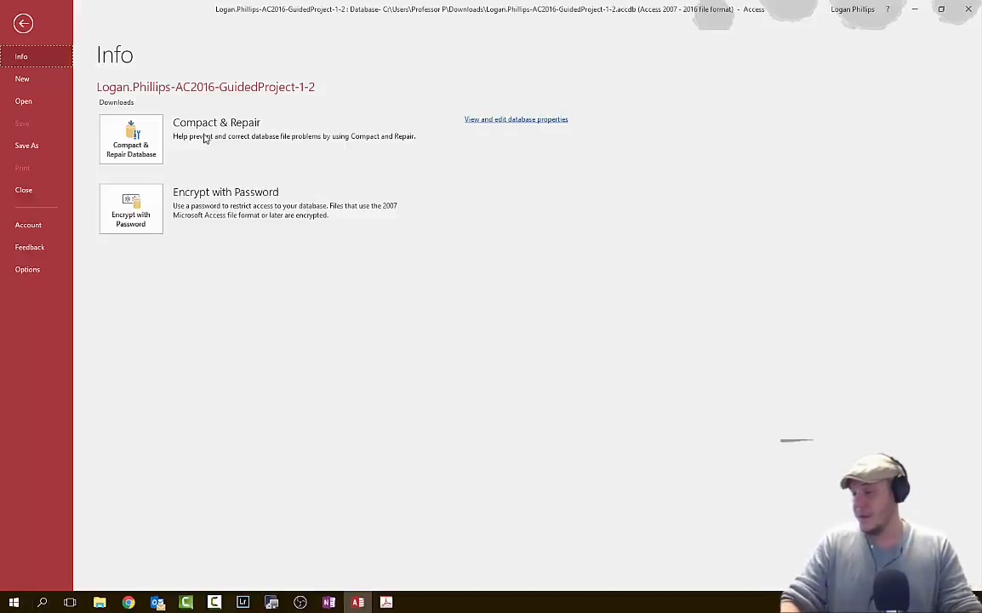
{"action": "left_click", "coordinate": [25, 24]}
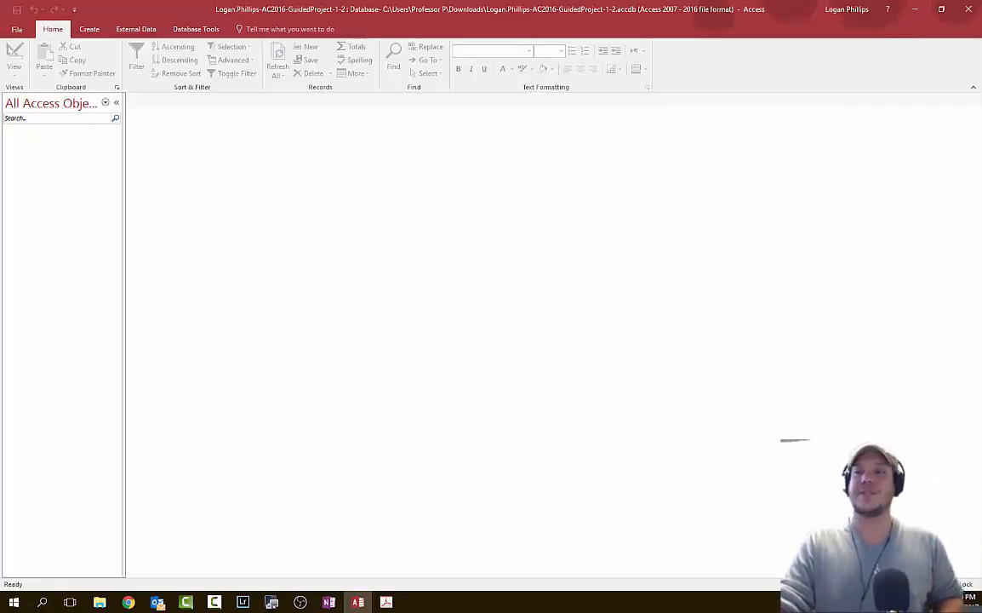
{"action": "key", "text": "F10"}
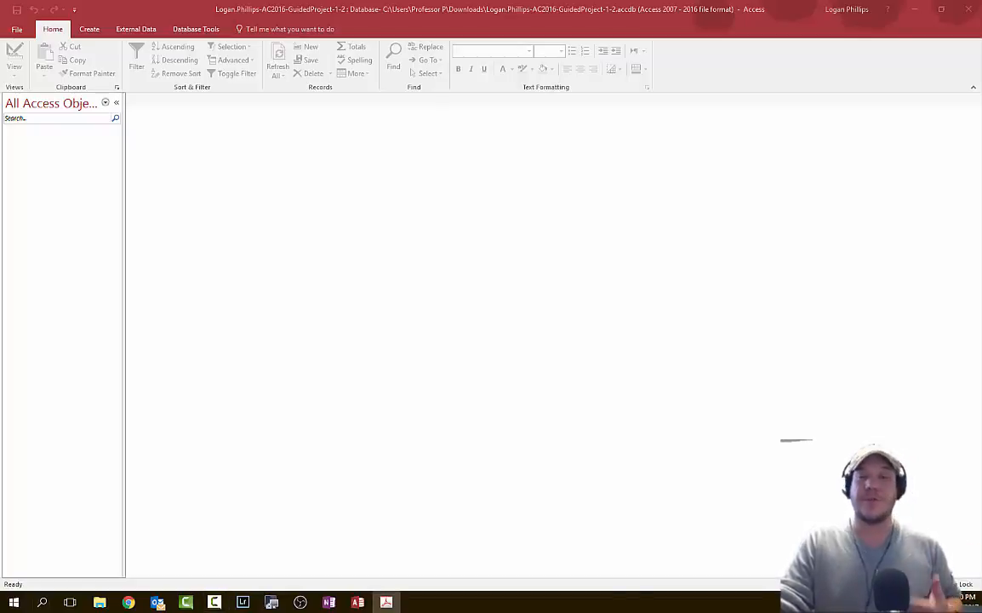
{"action": "left_click", "coordinate": [387, 602]}
{"action": "scroll", "coordinate": [609, 255], "scroll_direction": "up", "scroll_amount": 3}
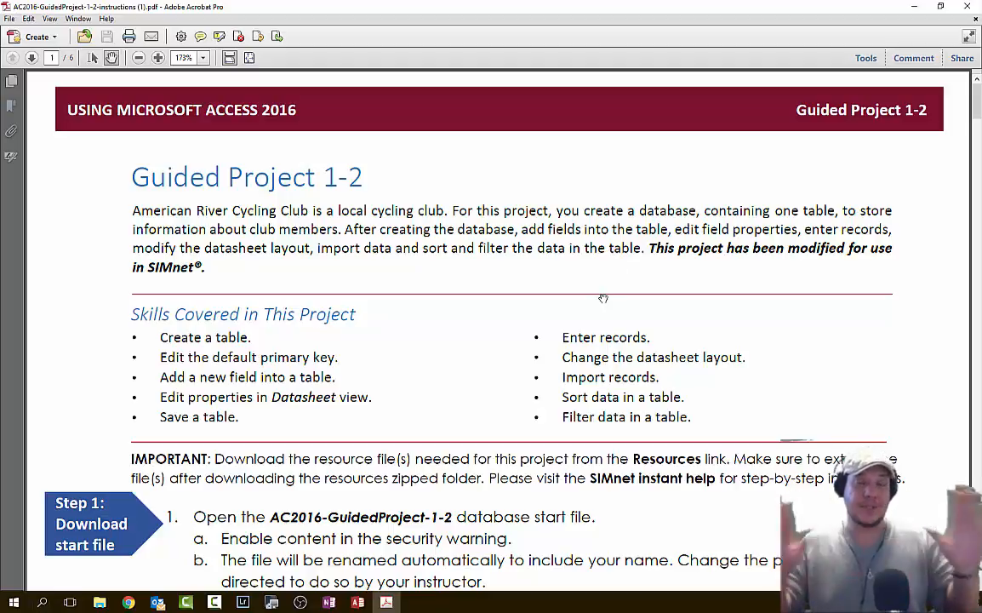
{"action": "scroll", "coordinate": [602, 298], "scroll_direction": "down", "scroll_amount": 5}
{"action": "scroll", "coordinate": [605, 298], "scroll_direction": "up", "scroll_amount": 5}
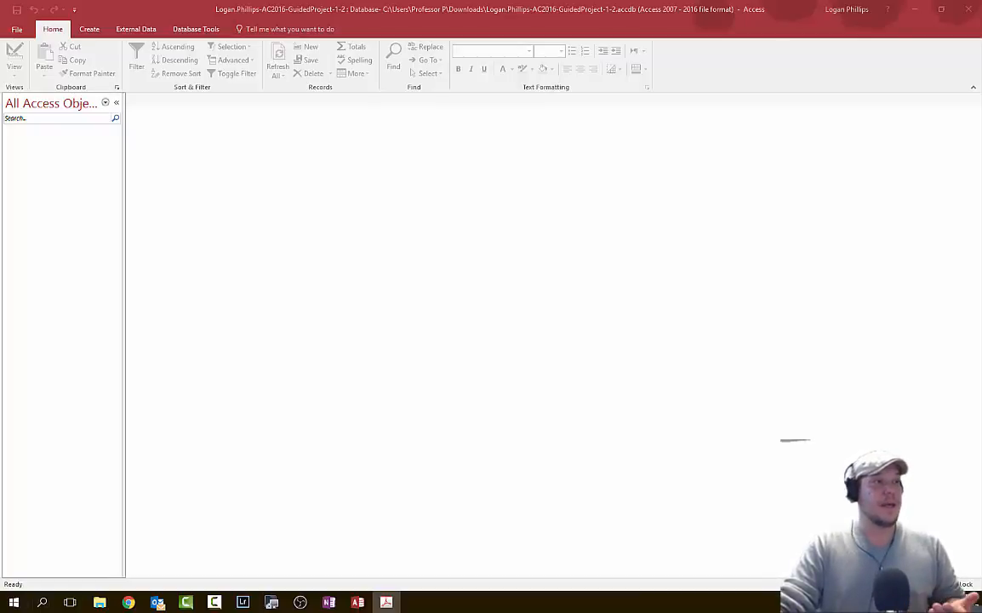
- Save a copy of the Guided Project 1-2 database to the Desktop with Save Database As
{"action": "left_click", "coordinate": [620, 15]}
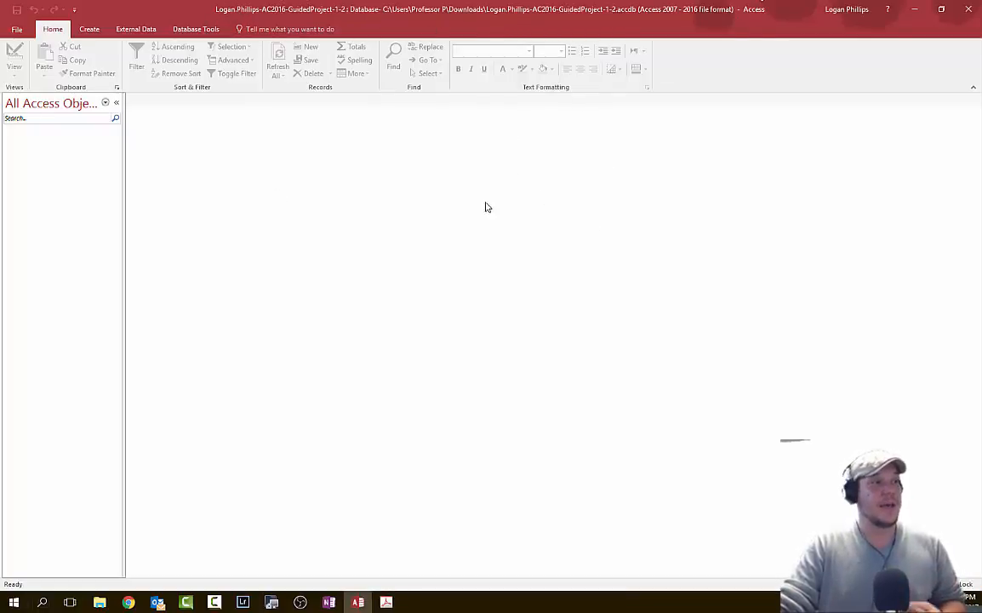
{"action": "left_click", "coordinate": [13, 30]}
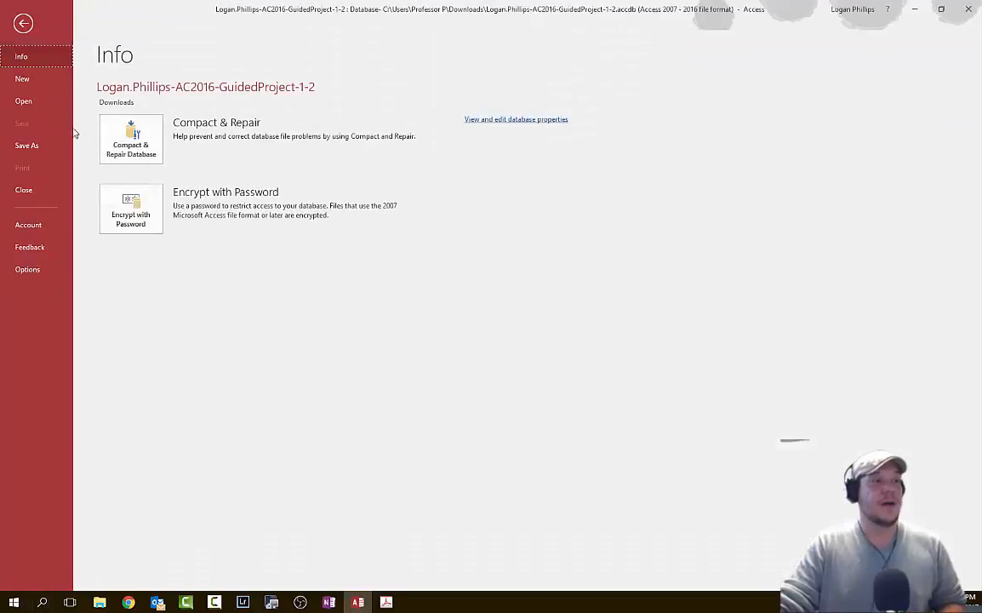
{"action": "left_click", "coordinate": [34, 144]}
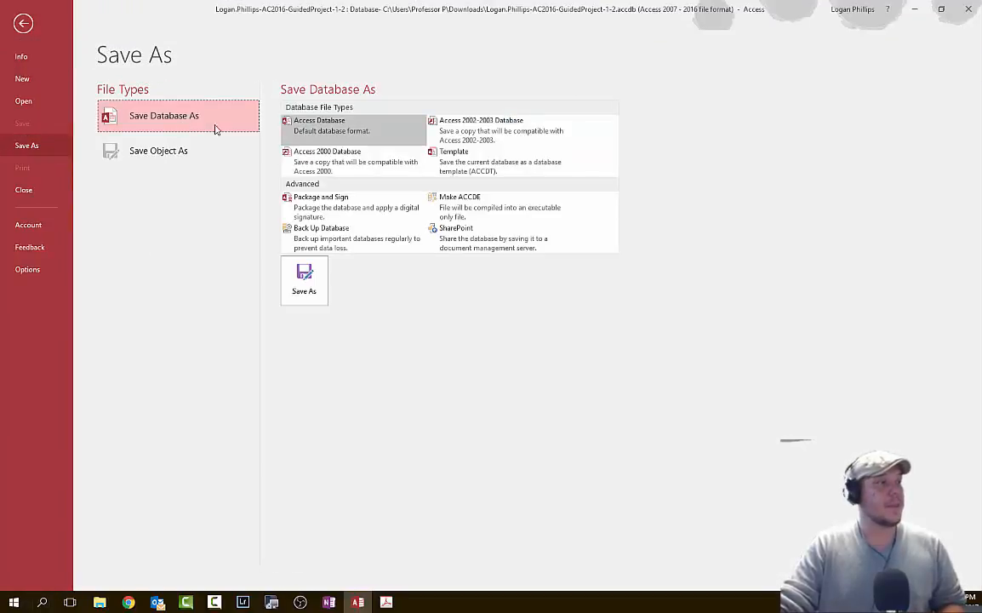
{"action": "left_click", "coordinate": [304, 281]}
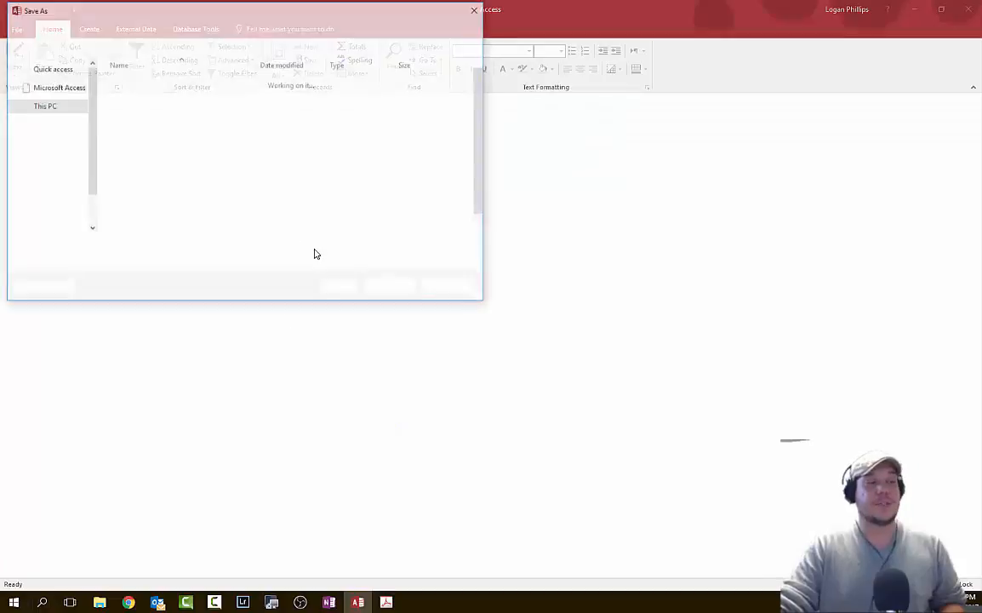
{"action": "left_click", "coordinate": [45, 96]}
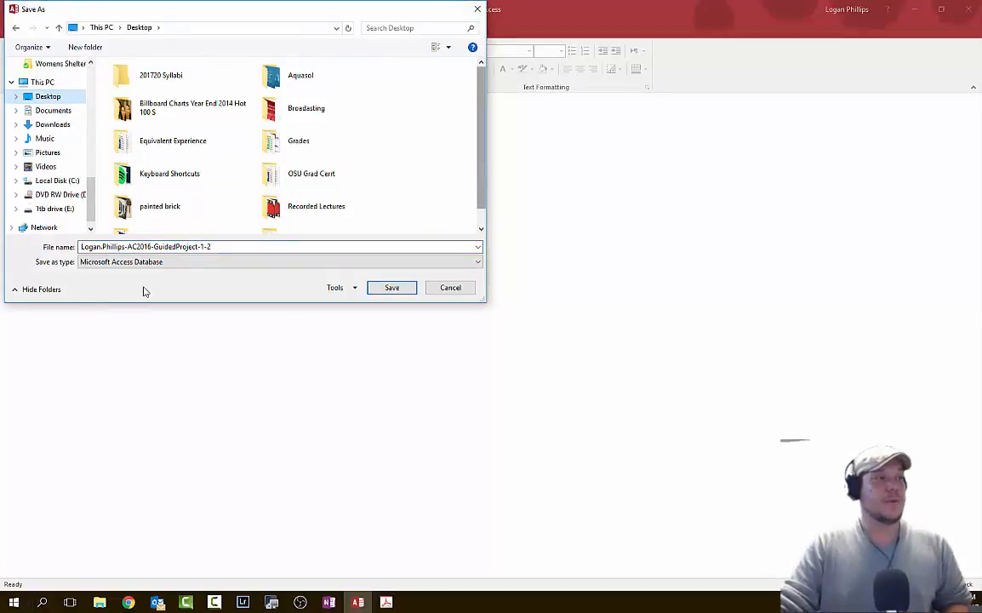
{"action": "left_click", "coordinate": [394, 288]}
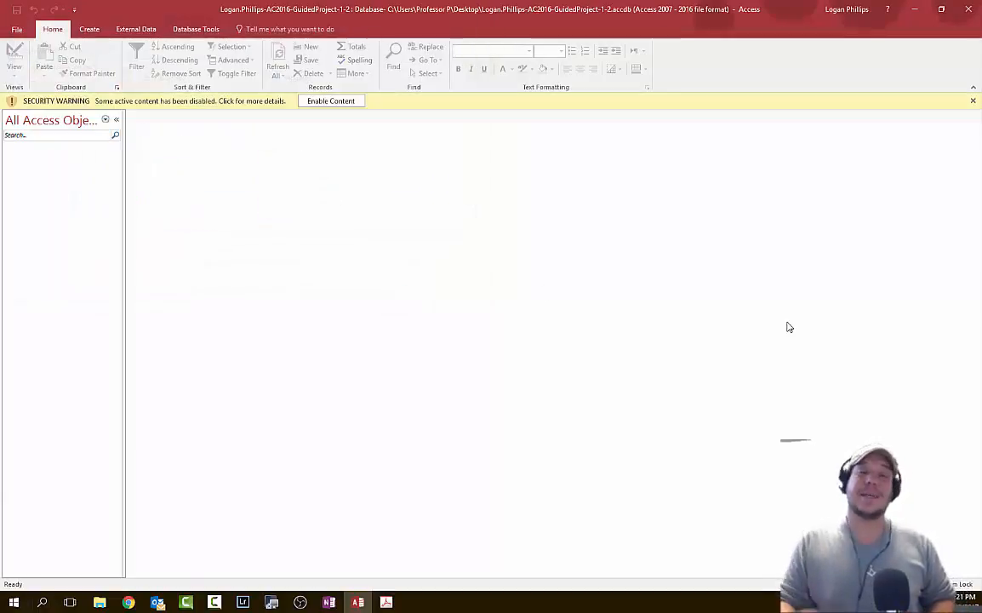
- Enable the Desktop copy's content, check the instructions PDF, and return to the database
{"action": "left_click", "coordinate": [351, 102]}
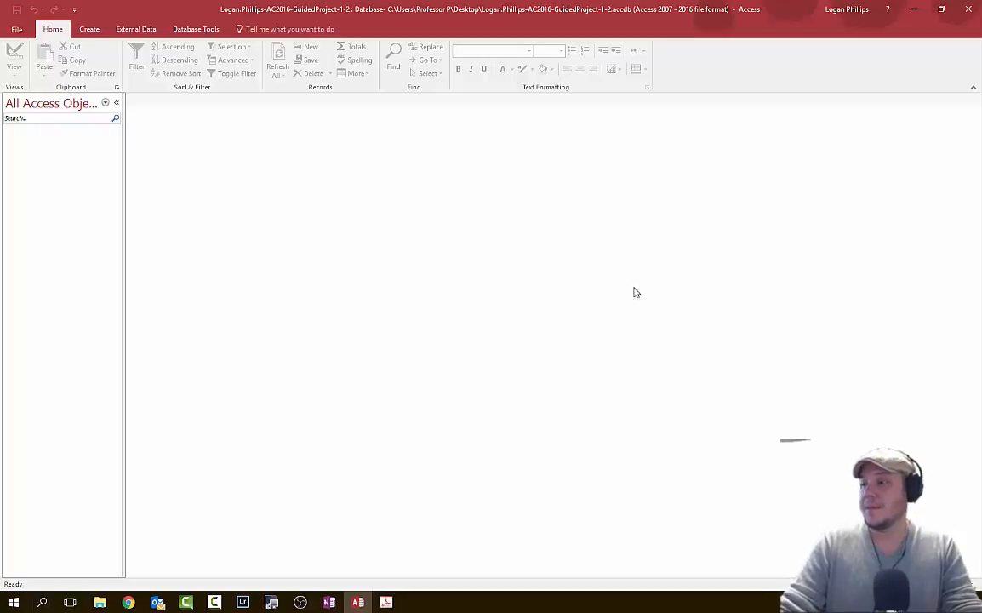
{"action": "left_click", "coordinate": [386, 602]}
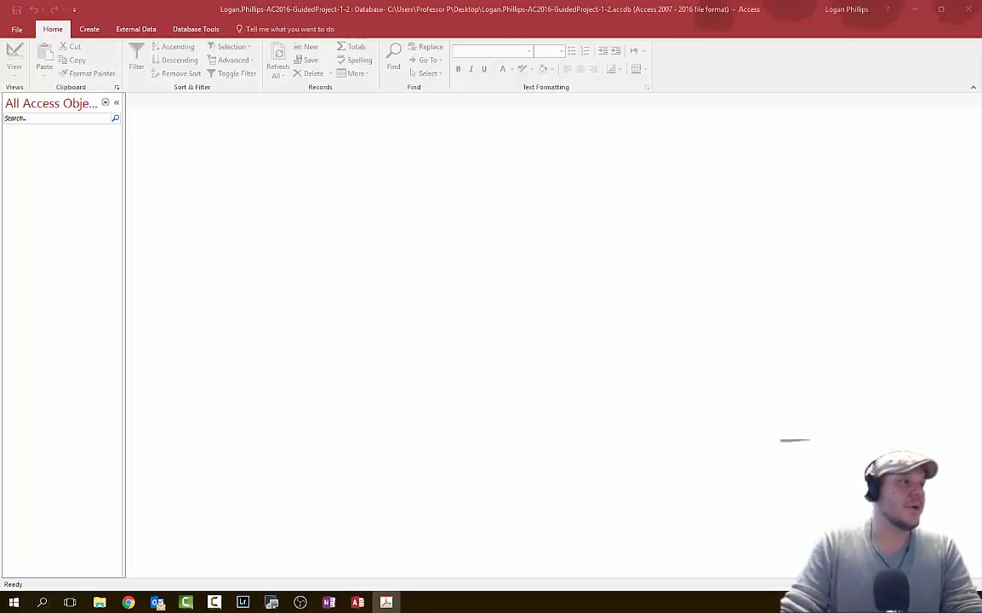
{"action": "left_click", "coordinate": [484, 321]}
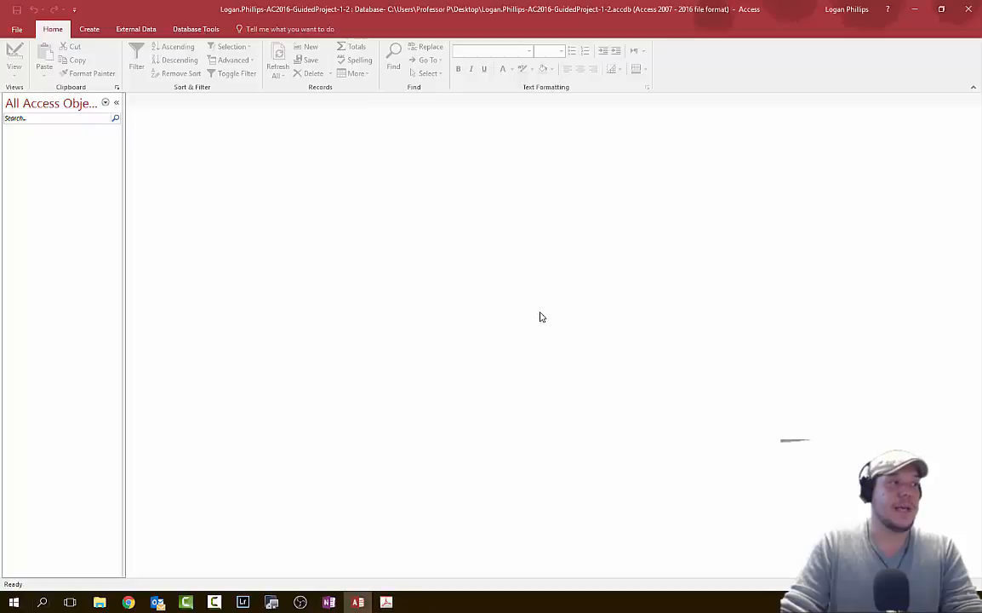
- Create a blank table, Table1, and view the Click to Add data type list
{"action": "left_click", "coordinate": [89, 29]}
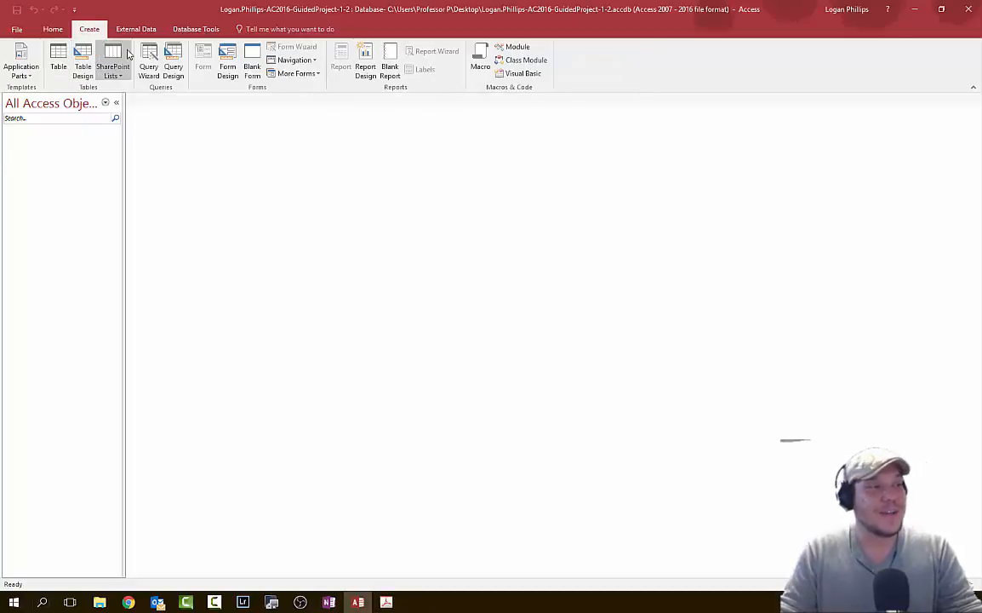
{"action": "left_click", "coordinate": [62, 65]}
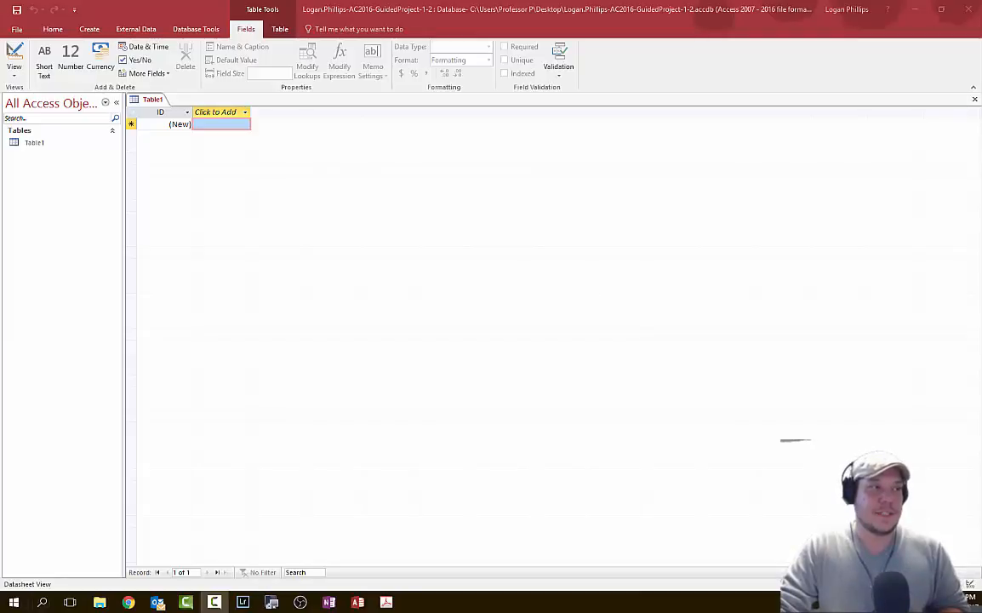
{"action": "left_click", "coordinate": [161, 114]}
{"action": "left_click", "coordinate": [232, 111]}
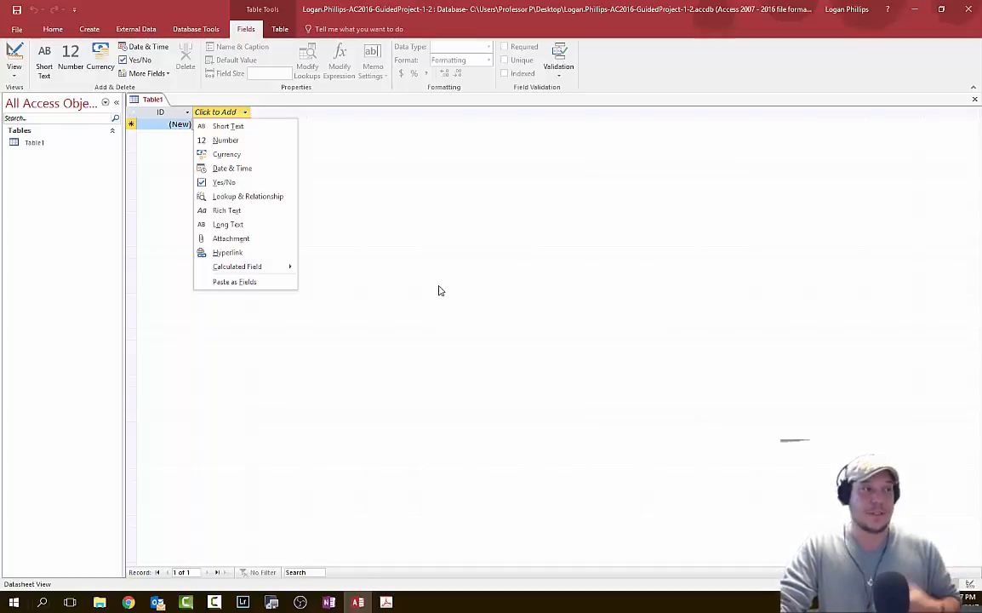
- Dismiss the Click to Add data type dropdown, leaving Table1 with only its ID field
{"action": "left_click", "coordinate": [350, 192]}
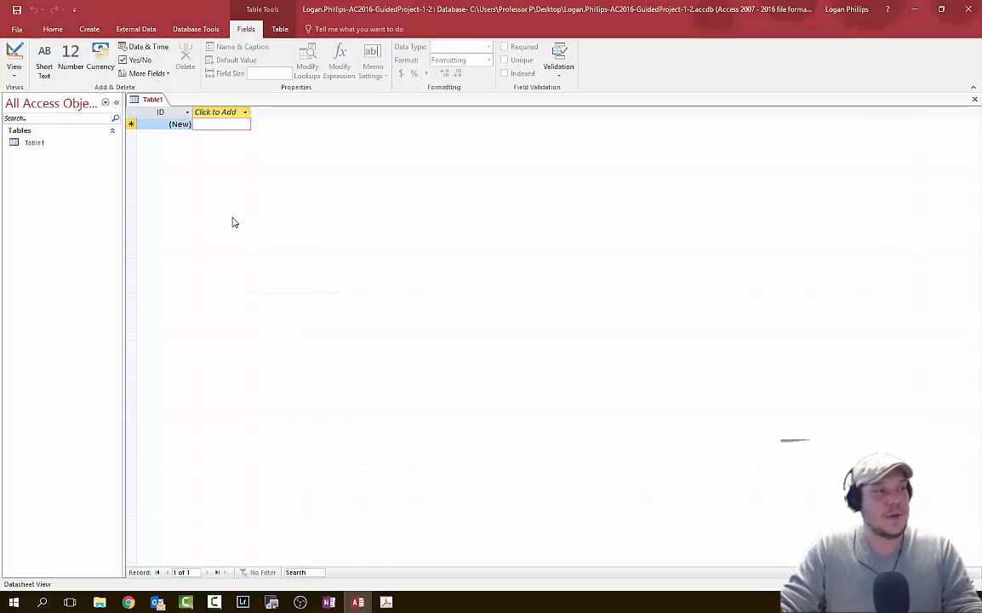
- Rename Table1's ID column heading to MemberID
{"action": "left_click", "coordinate": [173, 122]}
{"action": "left_click", "coordinate": [173, 117]}
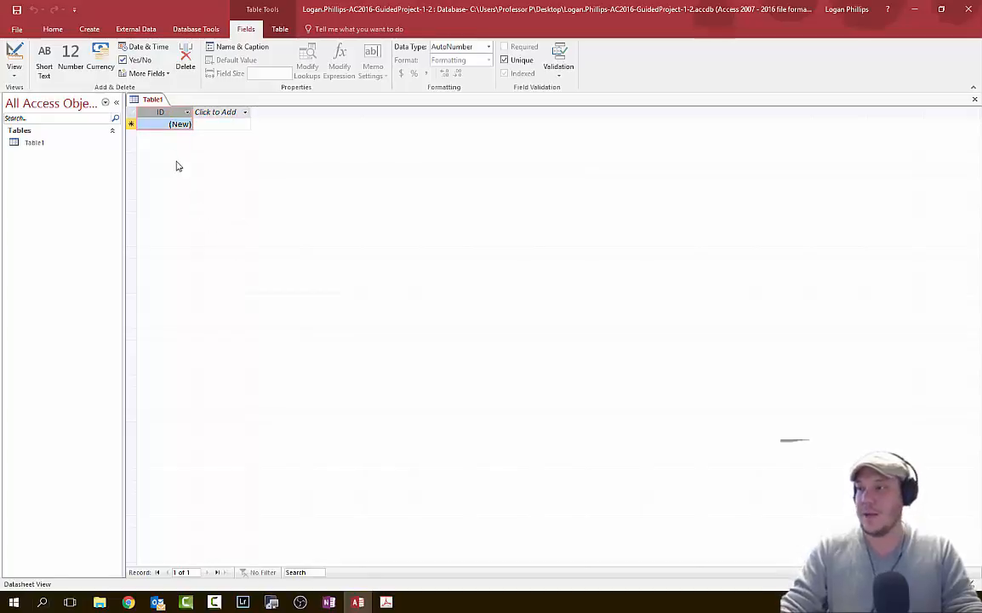
{"action": "double_click", "coordinate": [166, 115]}
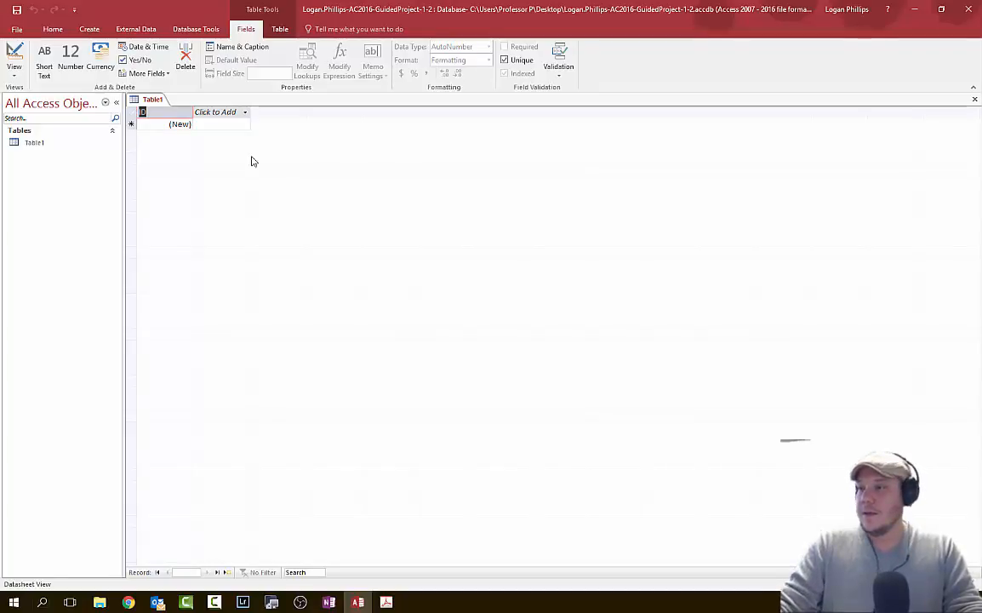
{"action": "type", "text": "MemberID"}
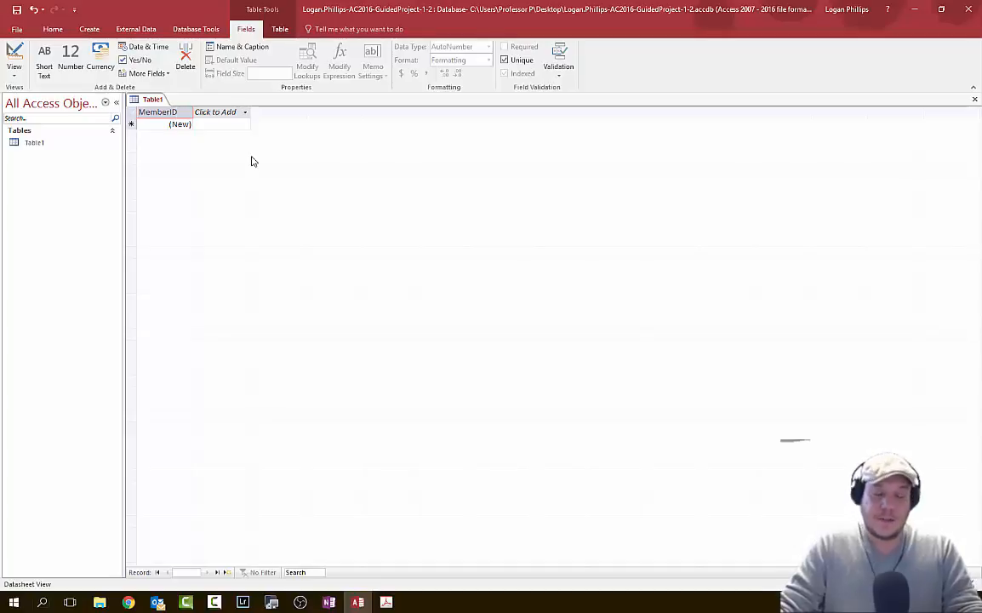
{"action": "key", "text": "Return"}
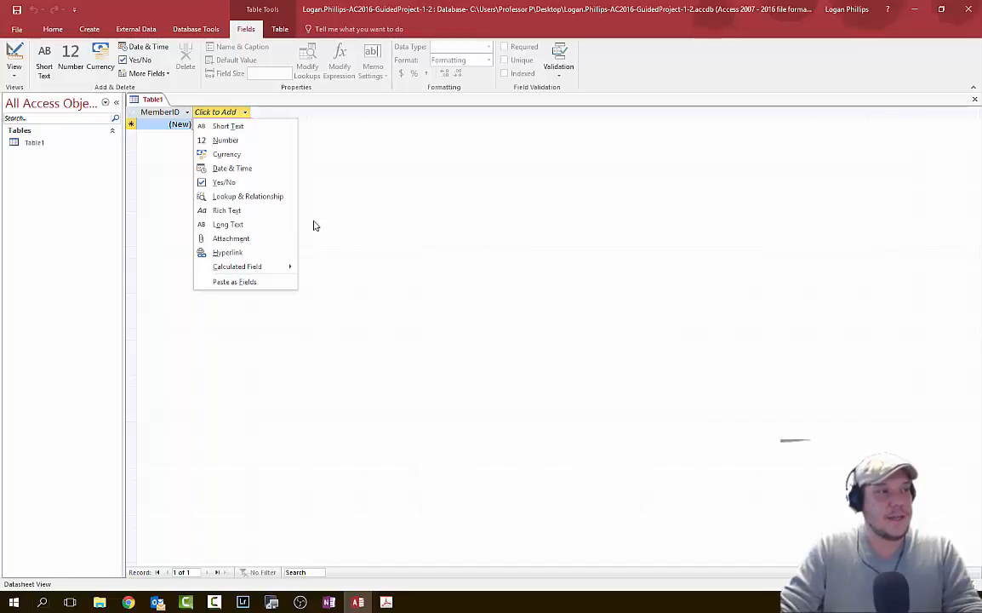
- Create two Short Text fields via Click to Add, named FirstName and LastName, with no spaces
{"action": "left_click", "coordinate": [222, 111]}
{"action": "left_click", "coordinate": [217, 111]}
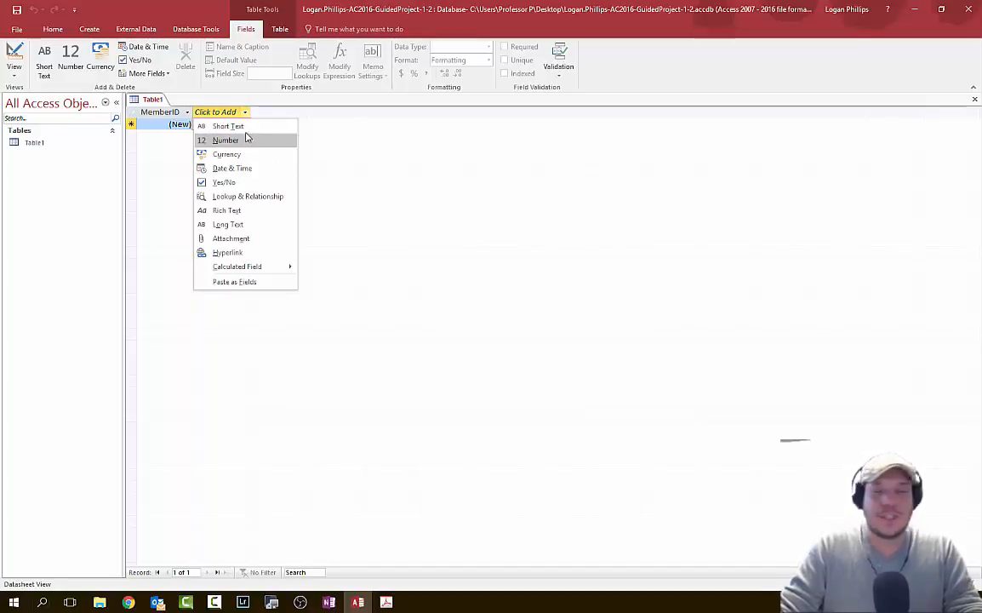
{"action": "left_click", "coordinate": [246, 129]}
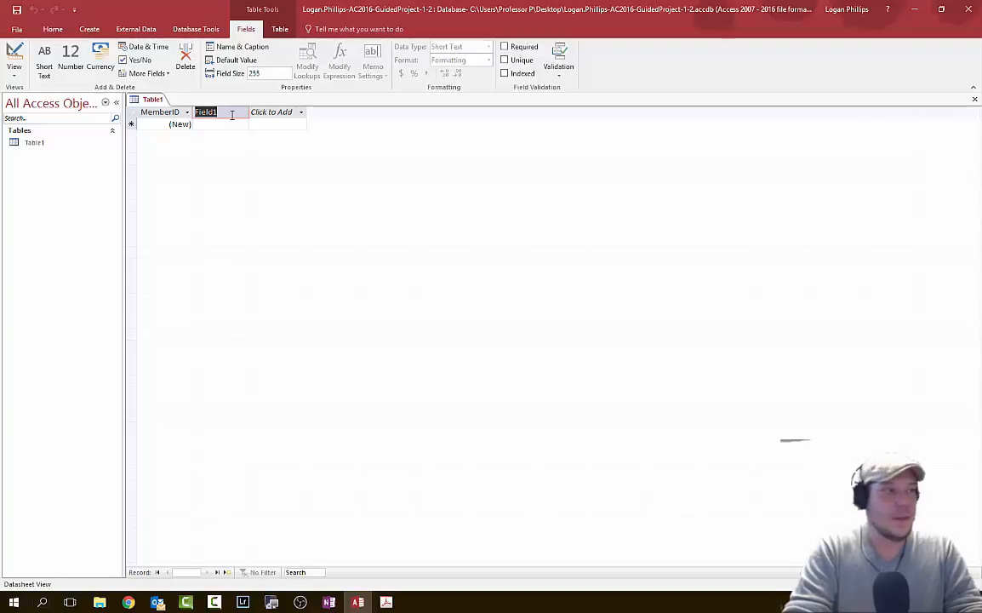
{"action": "type", "text": "First Name"}
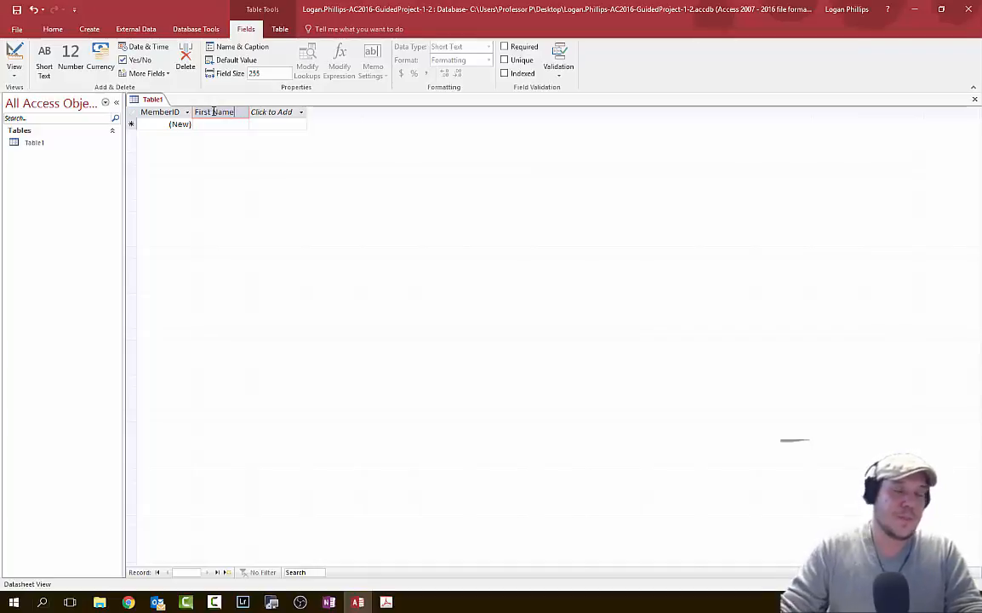
{"action": "key", "text": "Left"}
{"action": "key", "text": "Left"}
{"action": "key", "text": "Left"}
{"action": "key", "text": "Left"}
{"action": "key", "text": "BackSpace"}
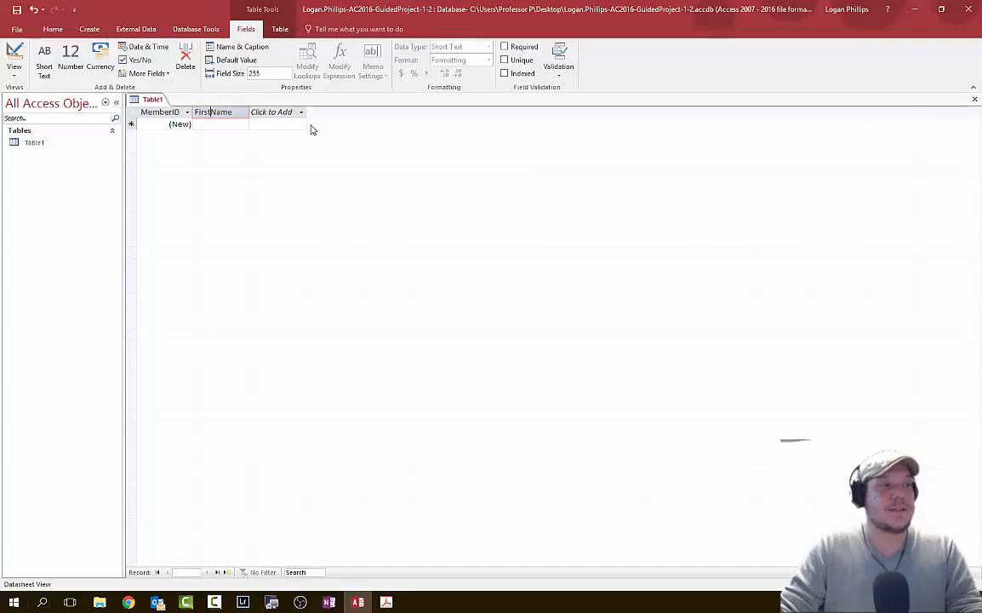
{"action": "left_click", "coordinate": [268, 111]}
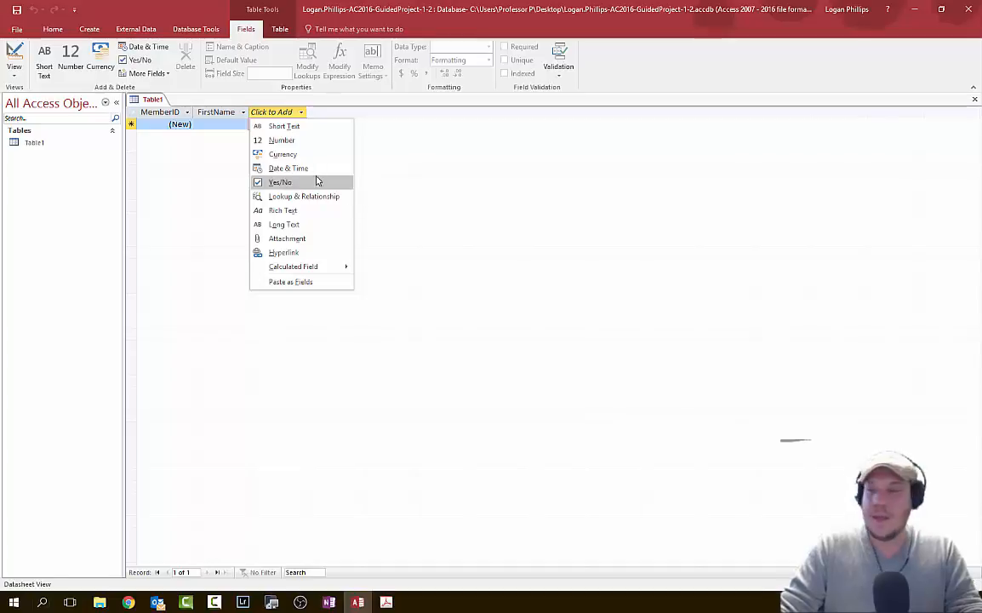
{"action": "left_click", "coordinate": [325, 129]}
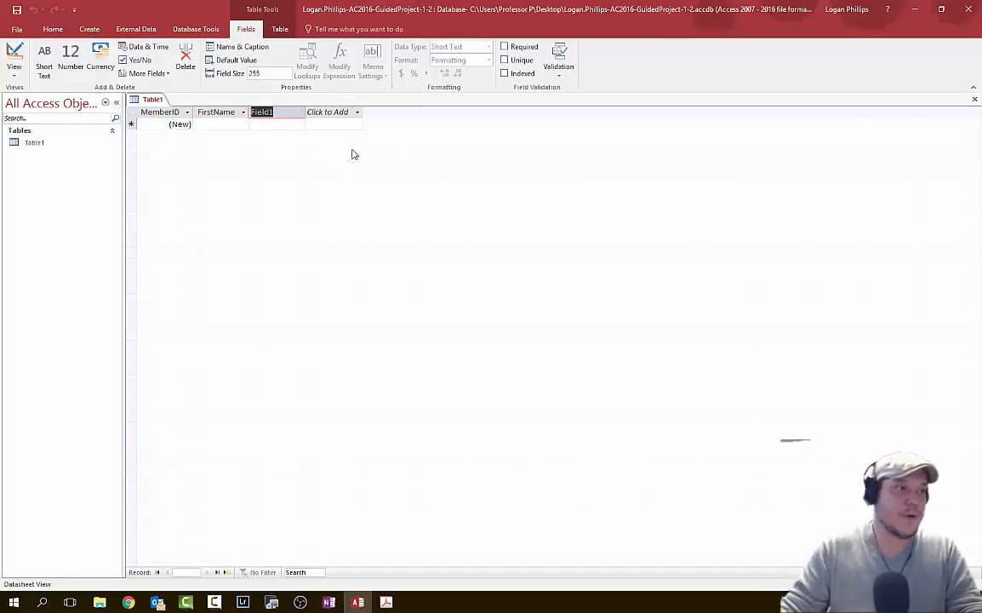
{"action": "type", "text": "Last"}
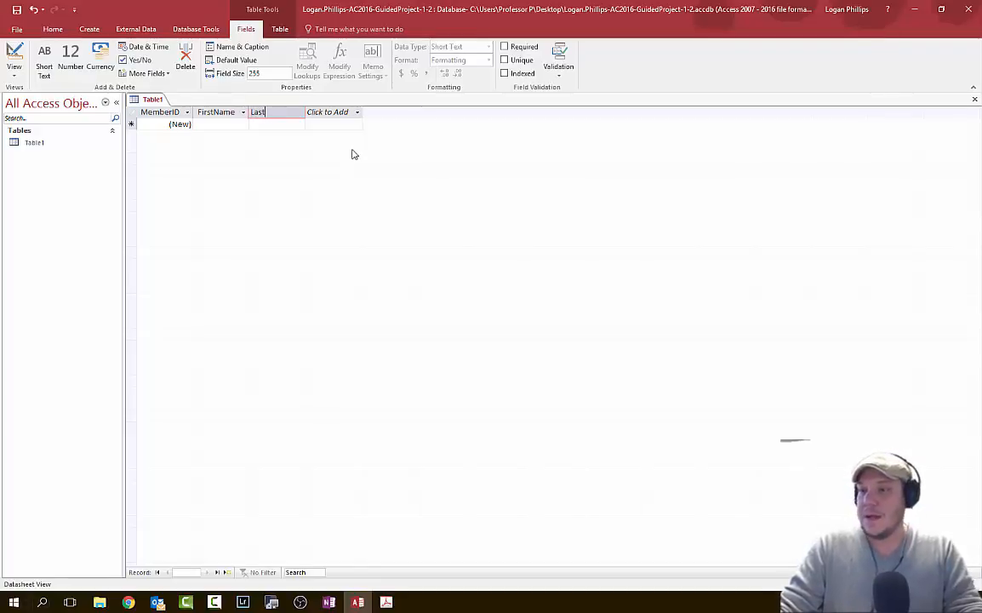
{"action": "type", "text": "Name"}
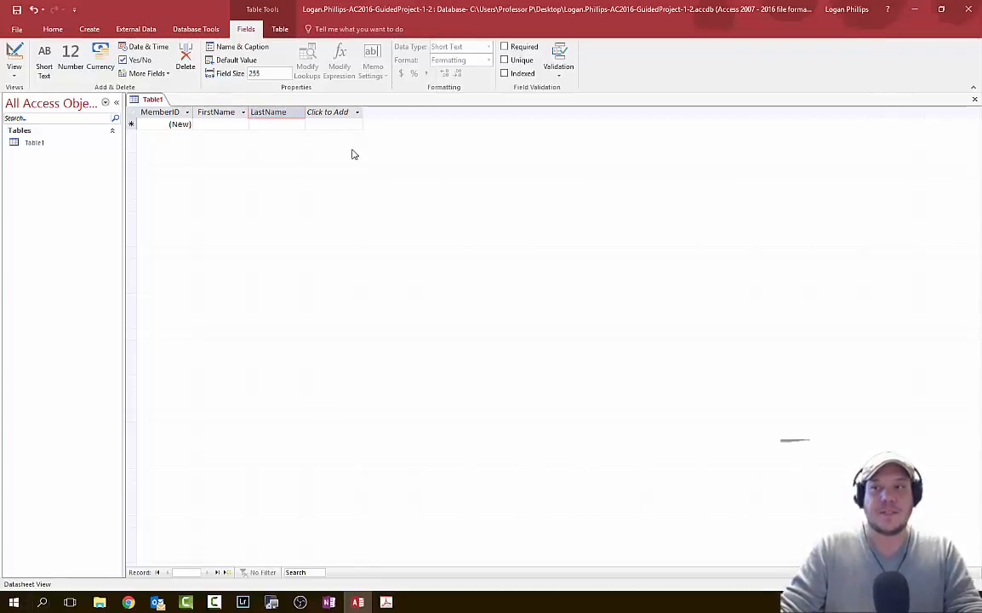
{"action": "key", "text": "alt+Tab"}
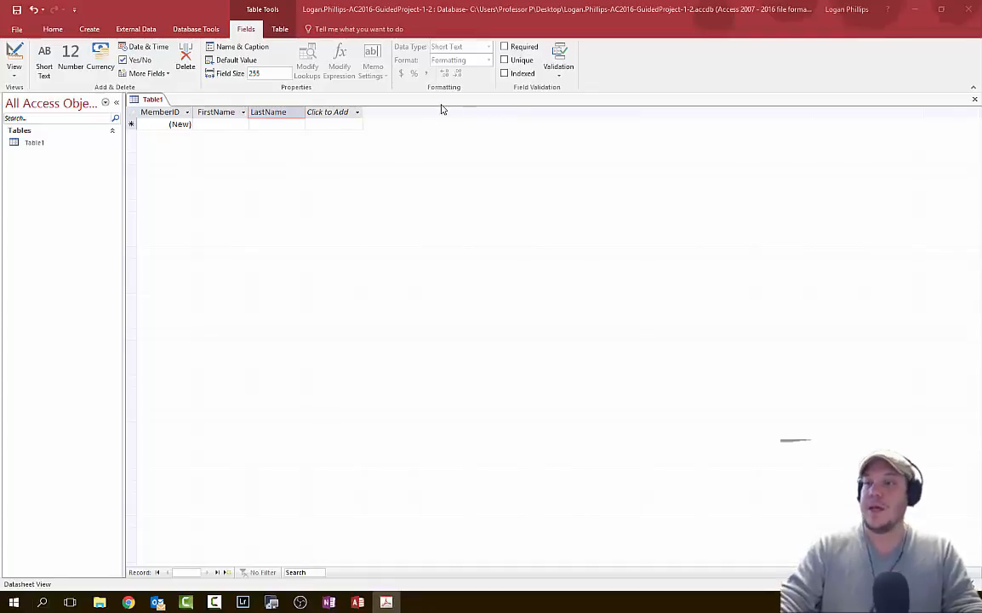
- Add Short Text fields named Address and City
{"action": "left_click", "coordinate": [329, 112]}
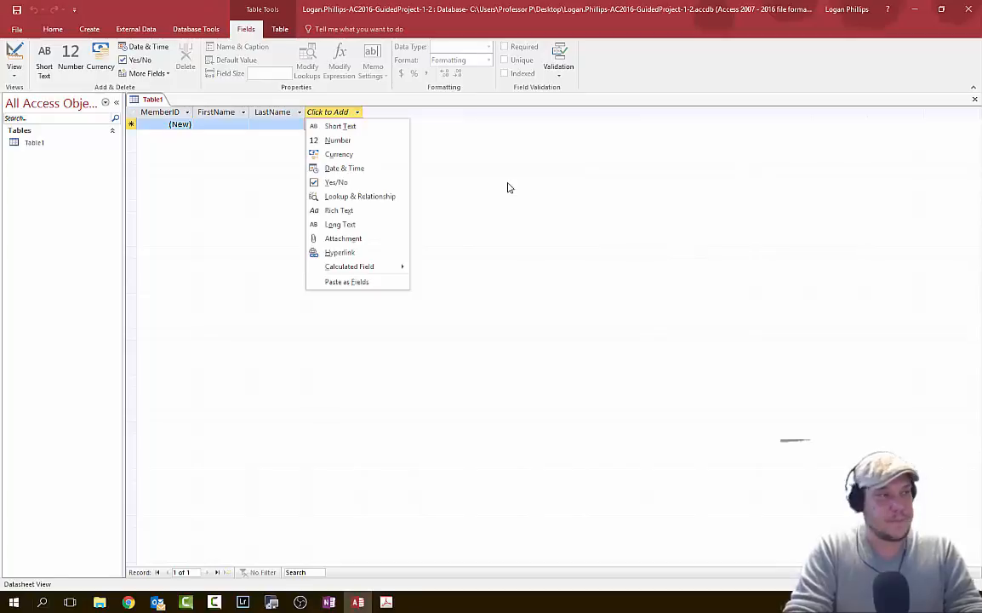
{"action": "left_click", "coordinate": [359, 125]}
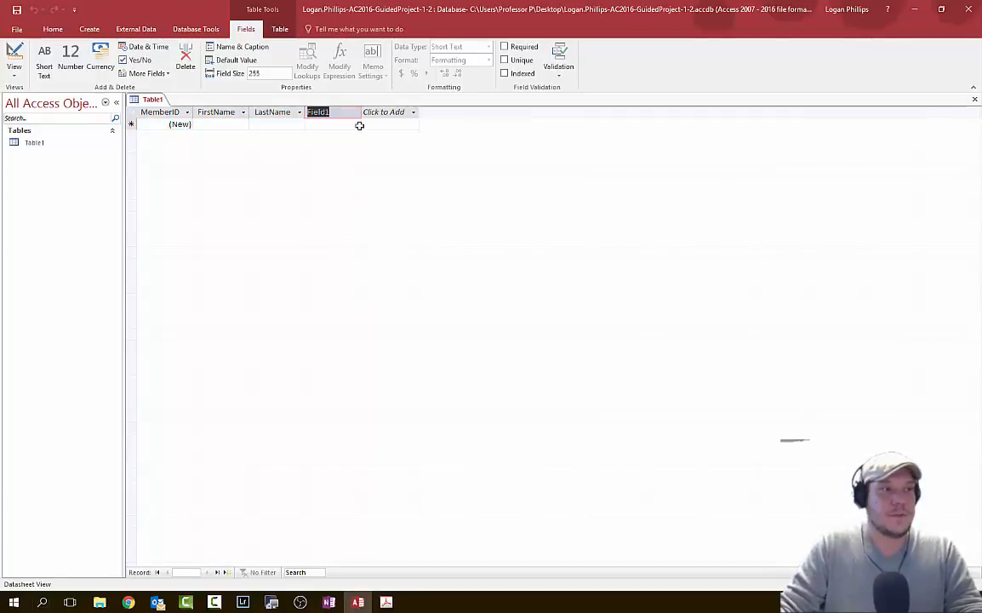
{"action": "type", "text": "Address"}
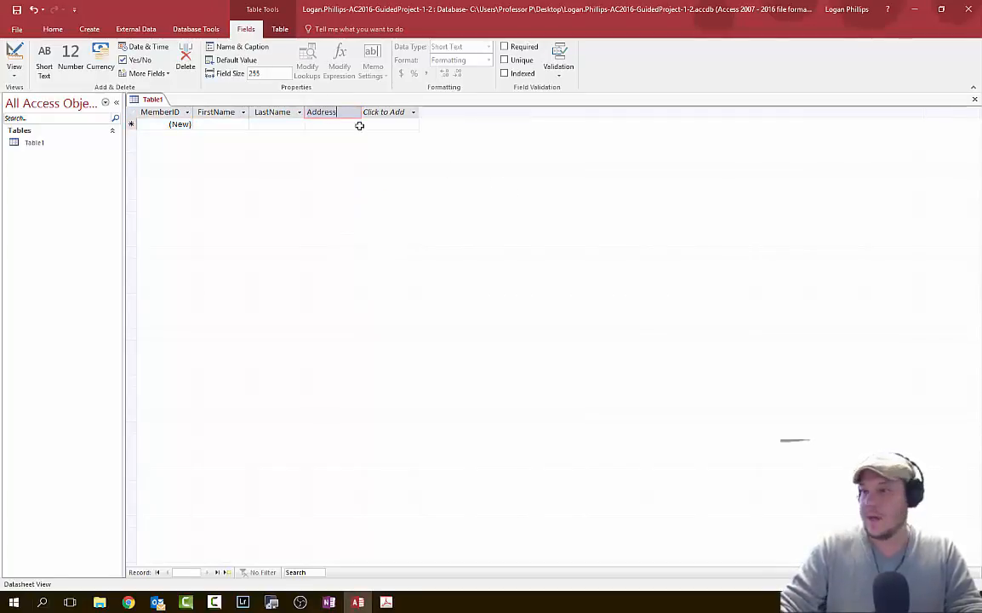
{"action": "key", "text": "Return"}
{"action": "left_click", "coordinate": [410, 115]}
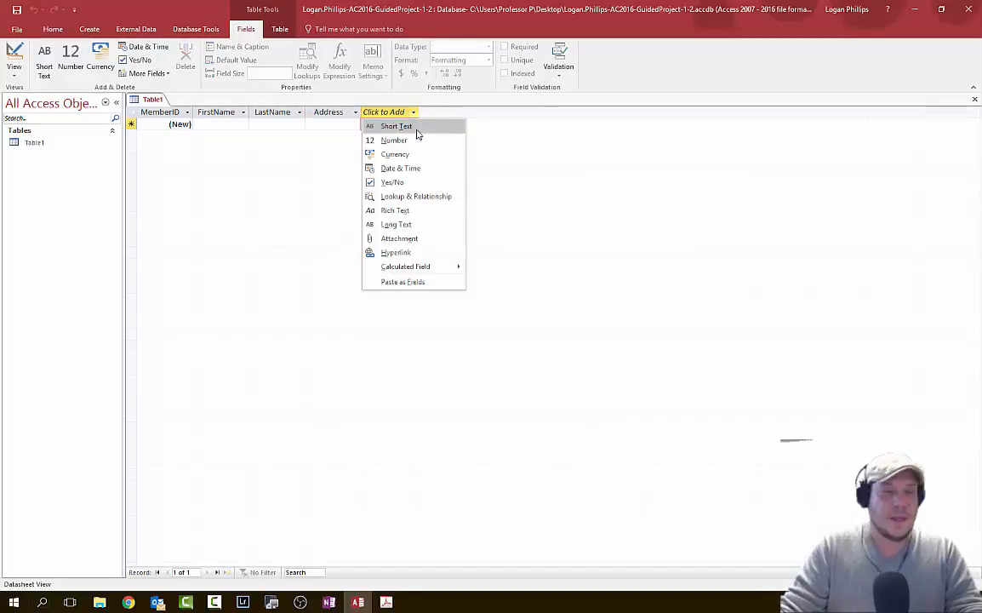
{"action": "left_click", "coordinate": [404, 126]}
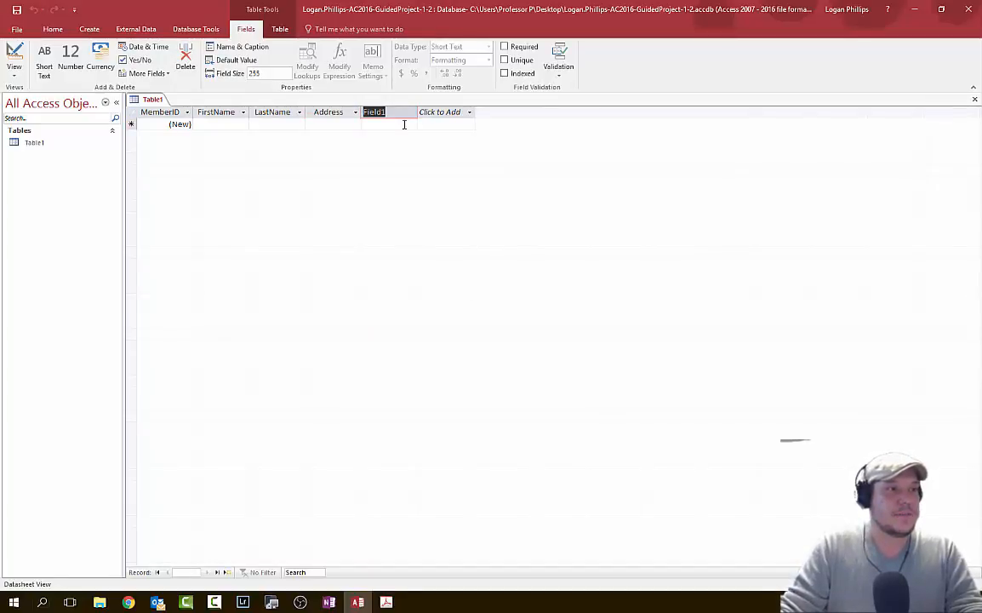
{"action": "type", "text": "City"}
{"action": "key", "text": "Return"}
- Add Short Text fields named State and ZIPCode
{"action": "left_click", "coordinate": [466, 113]}
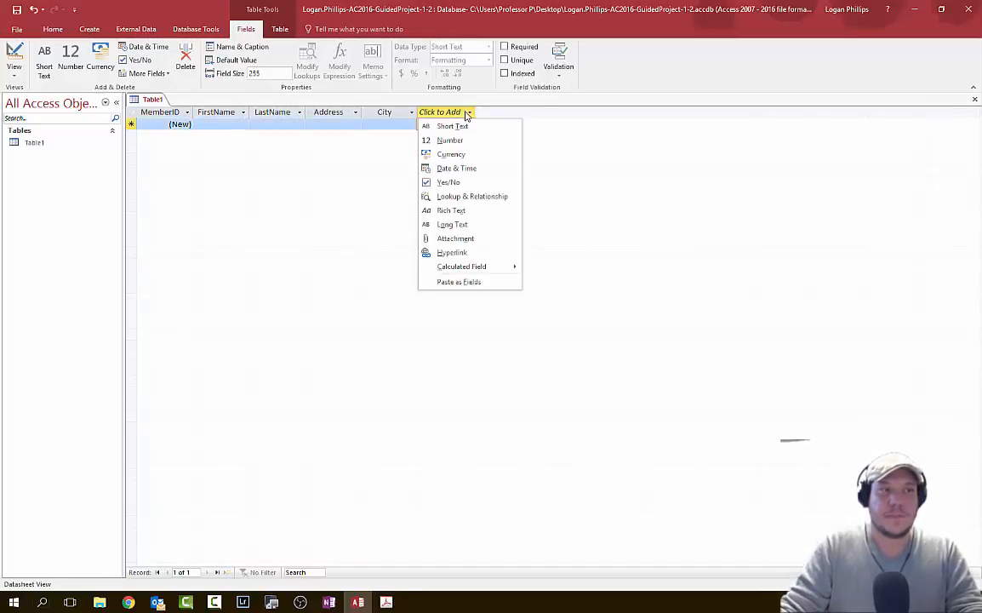
{"action": "left_click", "coordinate": [496, 128]}
{"action": "type", "text": "S"}
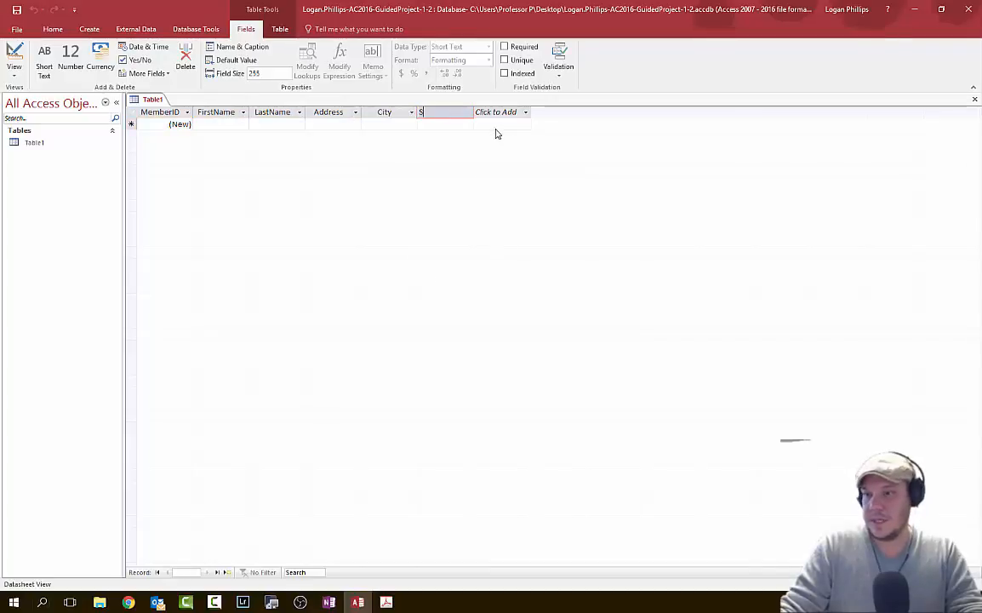
{"action": "type", "text": "tate"}
{"action": "key", "text": "Return"}
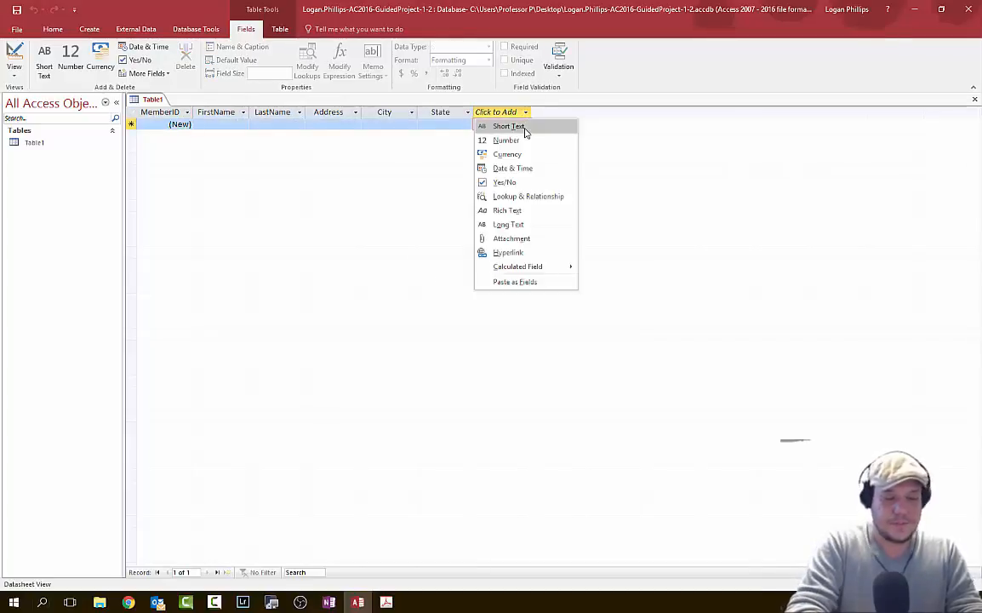
{"action": "left_click", "coordinate": [525, 130]}
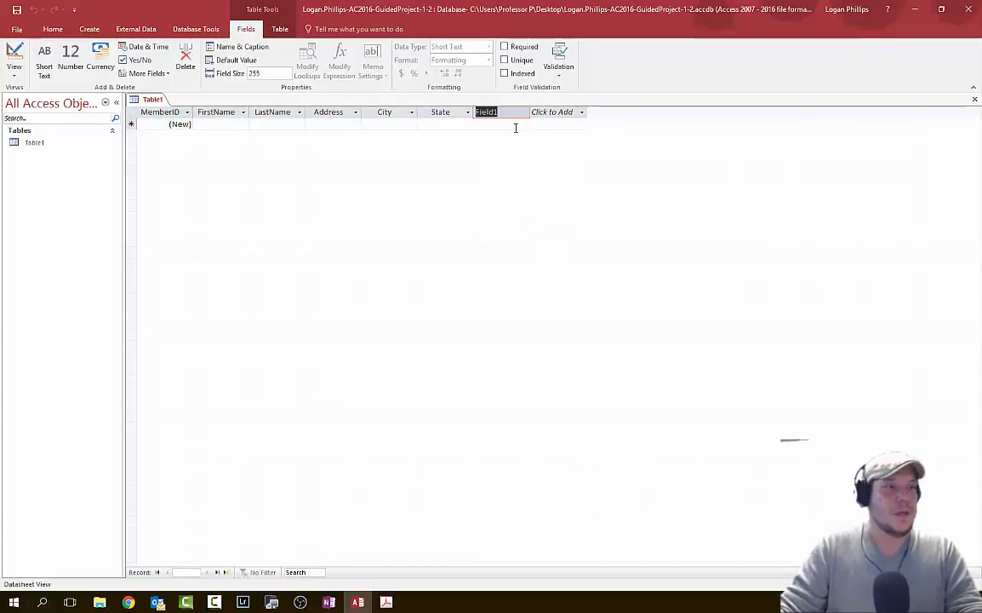
{"action": "type", "text": "ZIPCode"}
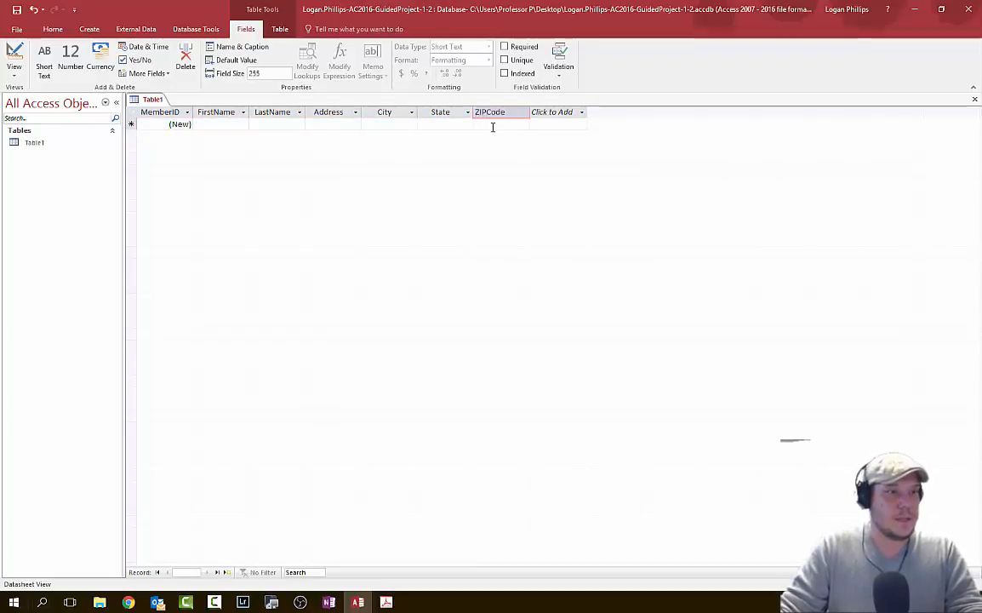
{"action": "key", "text": "Return"}
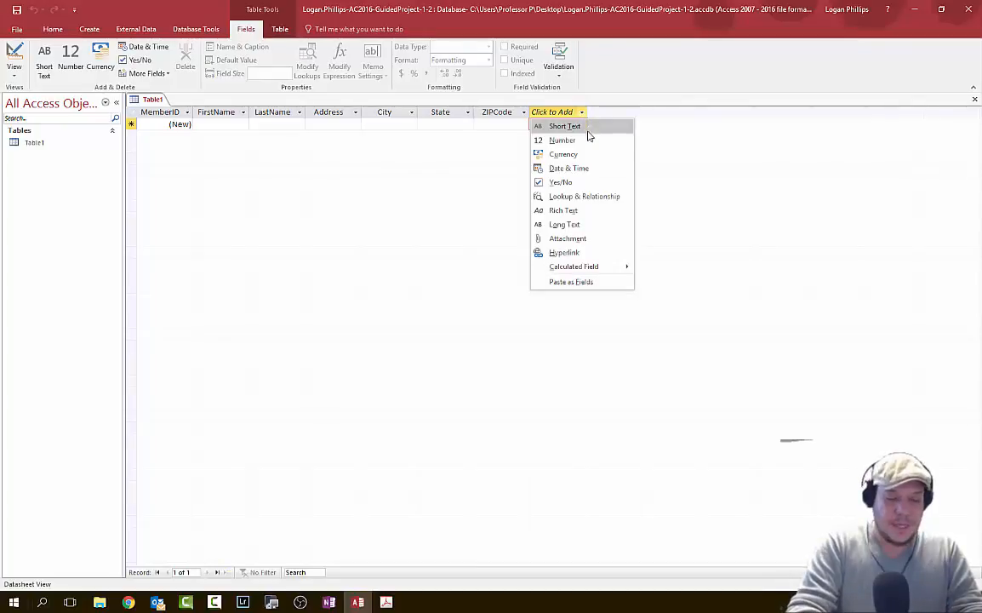
- Add a Hyperlink field EmailAddress and a Short Text field CellPhoneNumber, then press Ctrl+S
{"action": "left_click", "coordinate": [565, 253]}
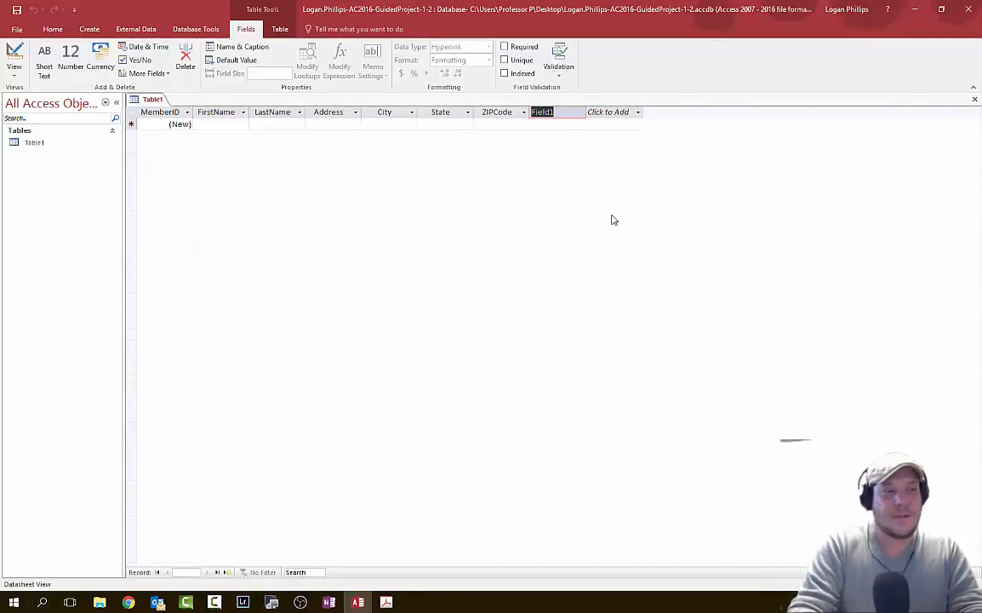
{"action": "type", "text": "EmailAddress"}
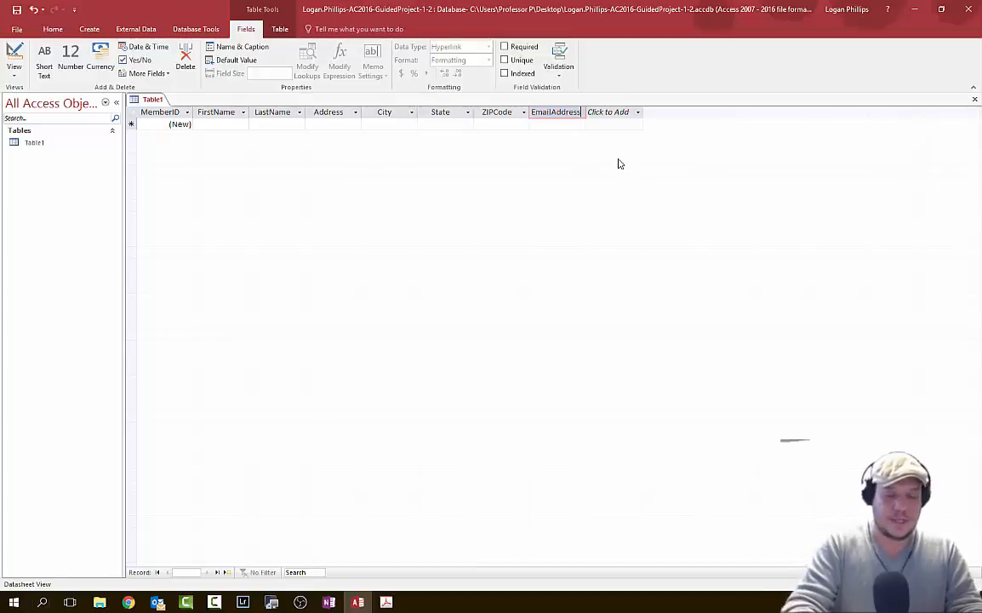
{"action": "left_click", "coordinate": [613, 114]}
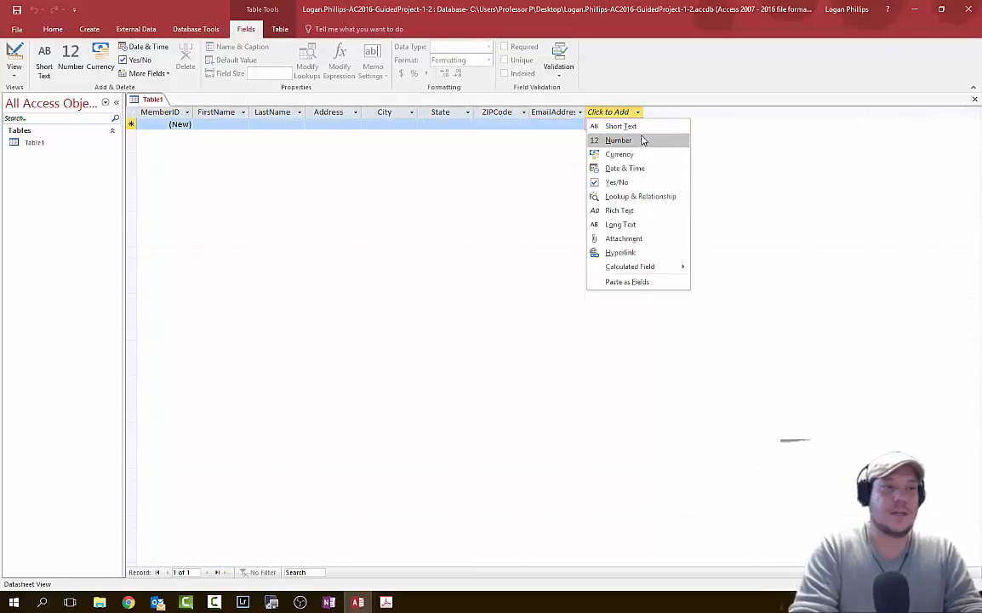
{"action": "left_click", "coordinate": [645, 130]}
{"action": "type", "text": "Ce"}
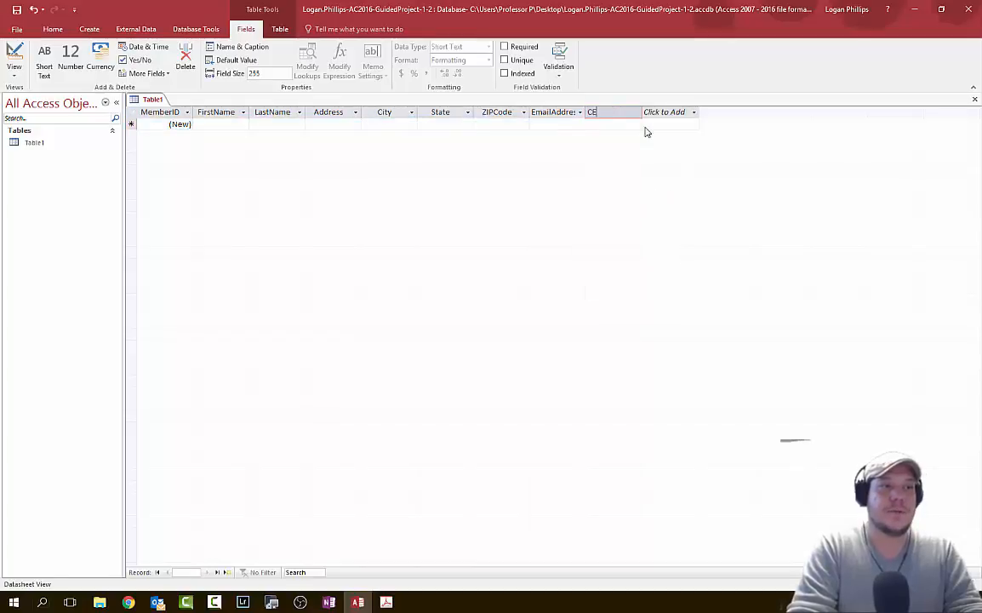
{"action": "type", "text": "llPhon"}
{"action": "key", "text": "BackSpace"}
{"action": "key", "text": "BackSpace"}
{"action": "key", "text": "BackSpace"}
{"action": "key", "text": "BackSpace"}
{"action": "key", "text": "BackSpace"}
{"action": "key", "text": "BackSpace"}
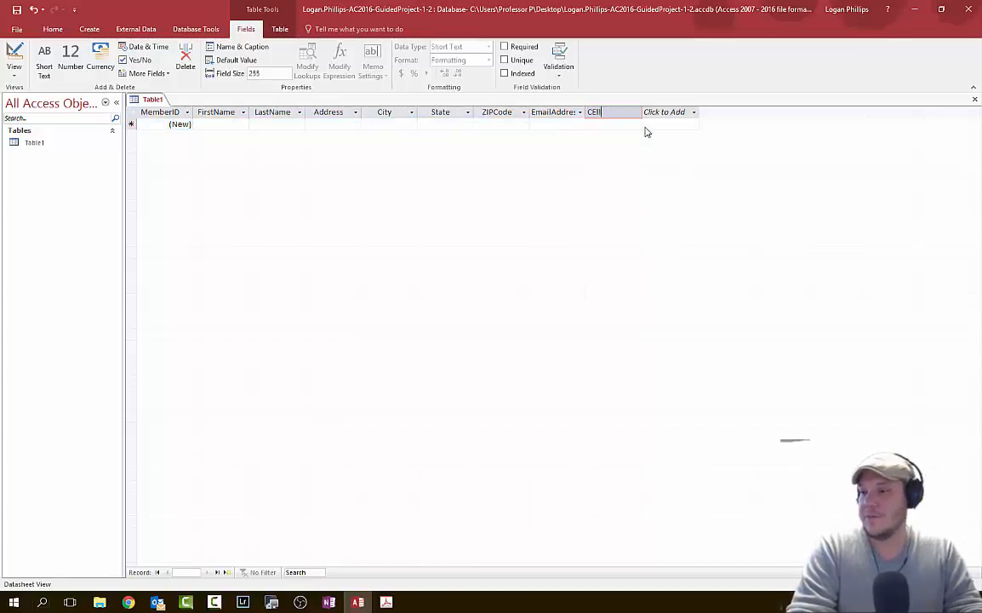
{"action": "key", "text": "BackSpace"}
{"action": "type", "text": "el"}
{"action": "type", "text": "ho"}
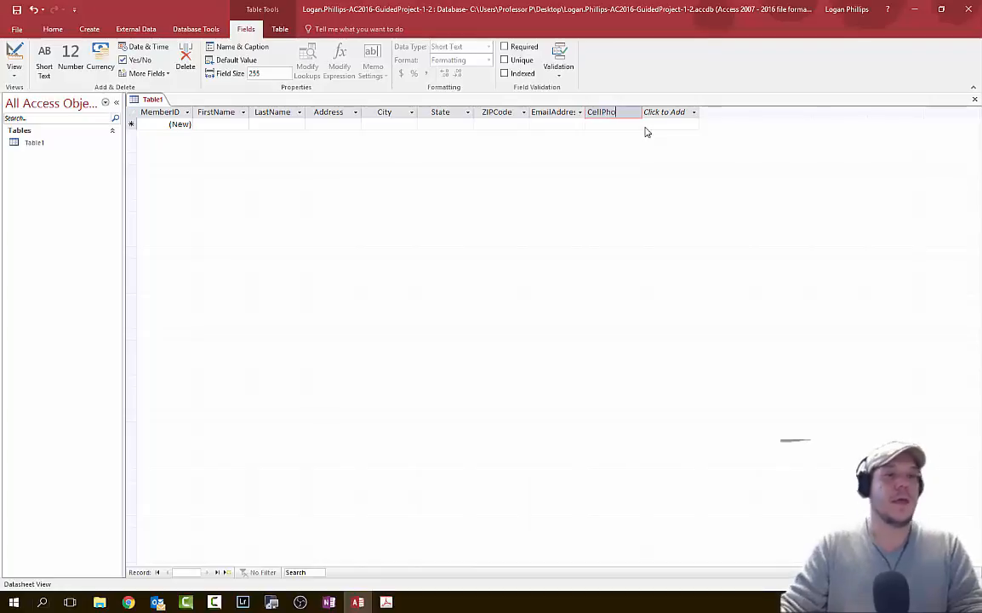
{"action": "type", "text": "neNumber"}
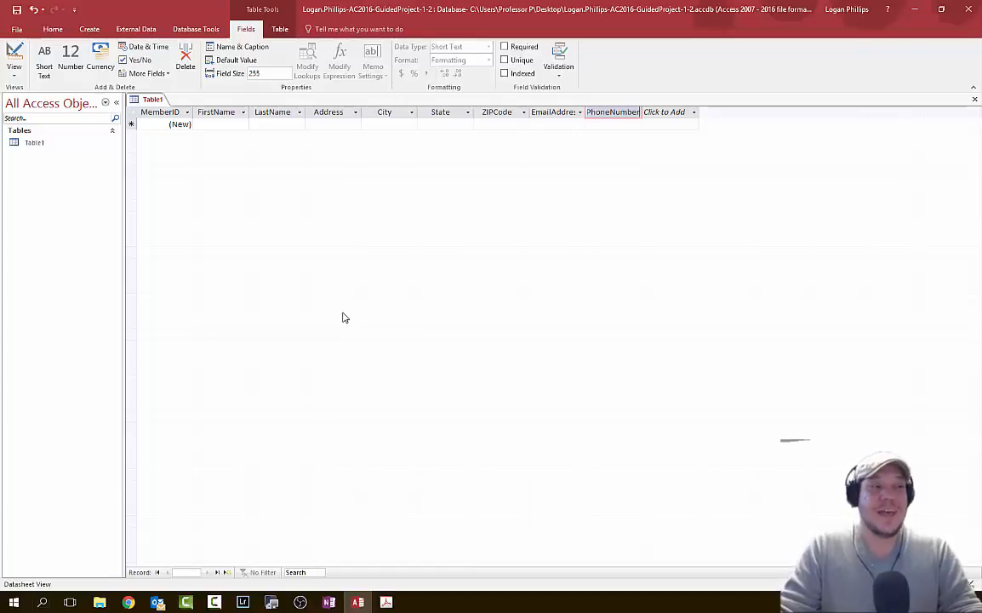
{"action": "key", "text": "ctrl+s"}
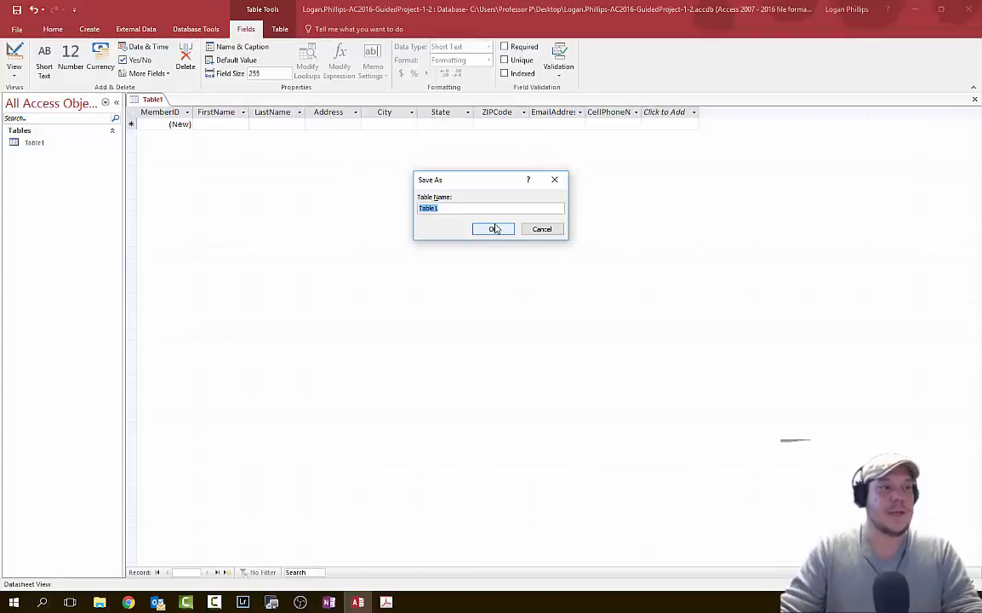
- Save Table1 under the table name Members
{"action": "type", "text": "Members"}
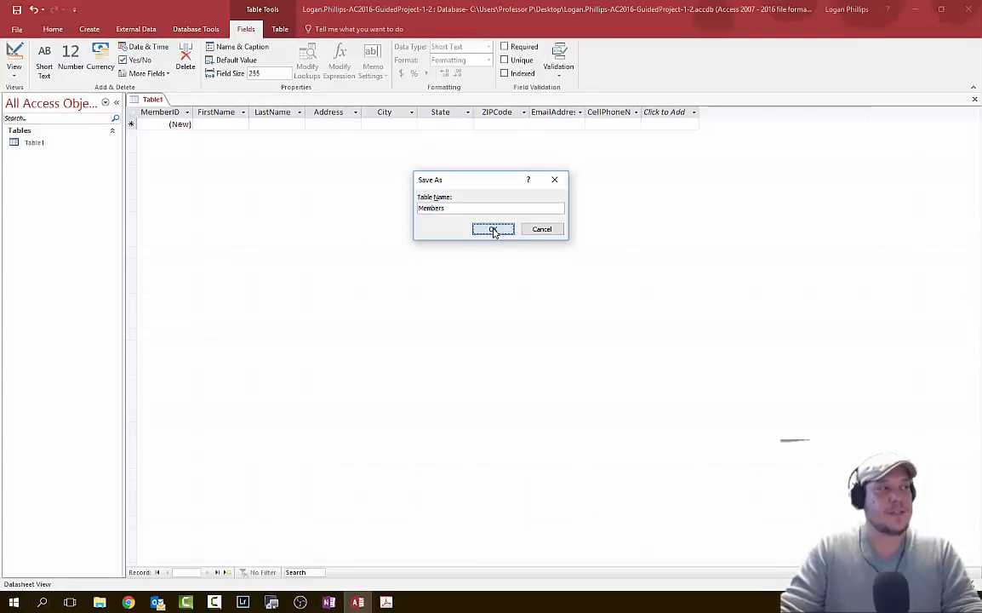
{"action": "left_click", "coordinate": [495, 229]}
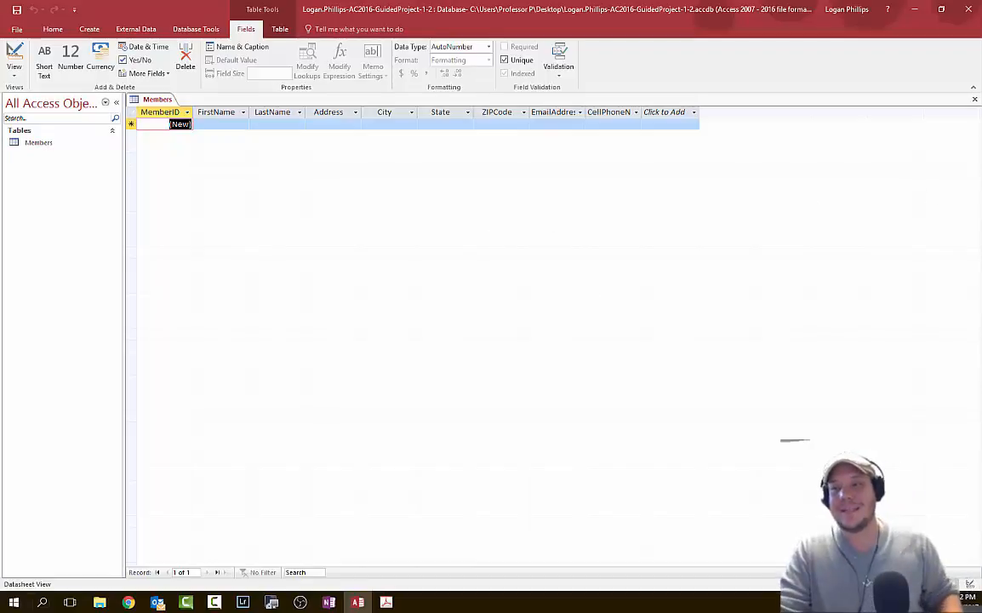
{"action": "left_click", "coordinate": [981, 186]}
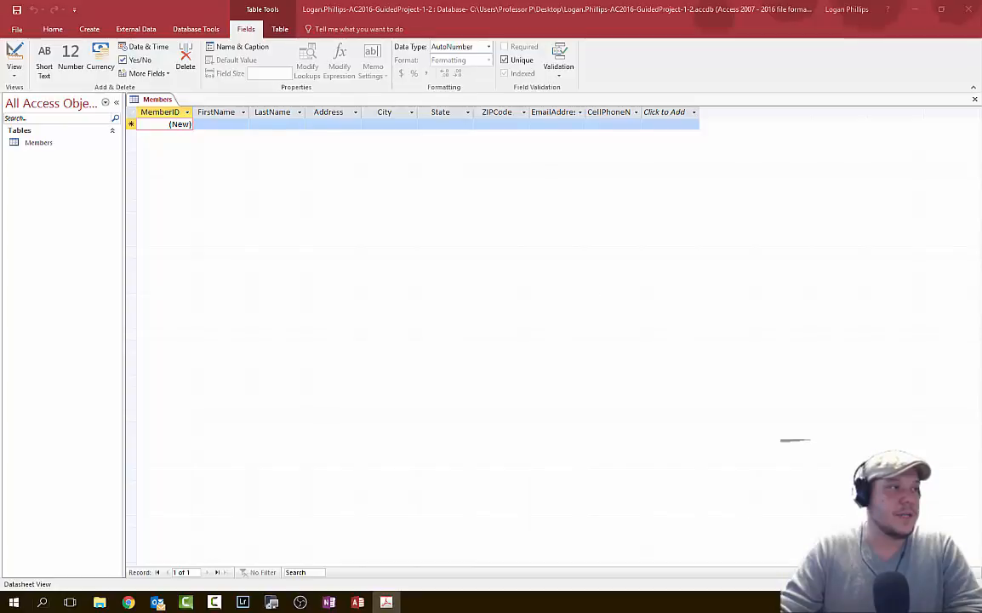
- Set the MemberID field's caption to 'Member ID' through Name & Caption
{"action": "left_click", "coordinate": [183, 113]}
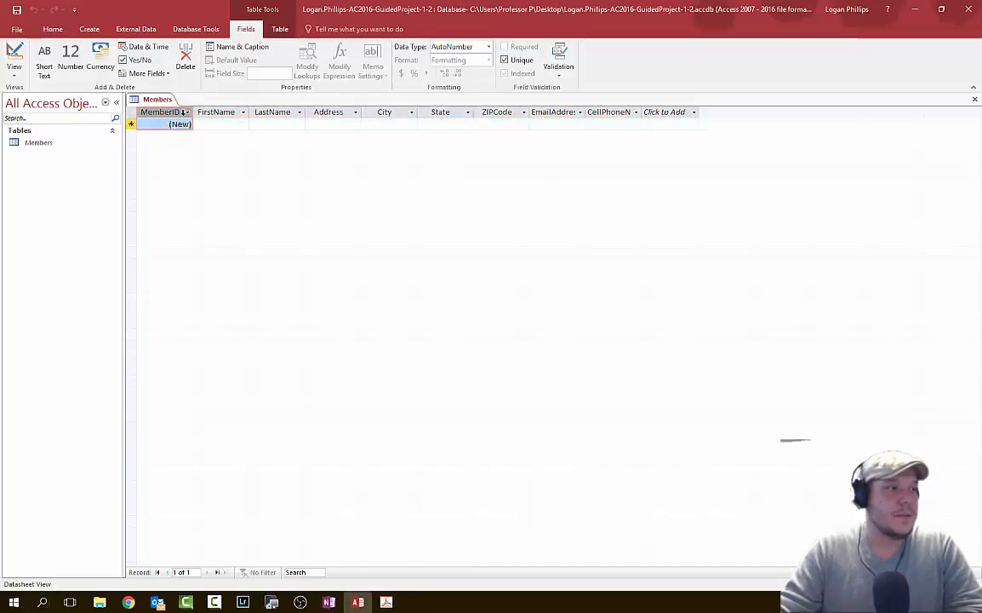
{"action": "left_click", "coordinate": [188, 112]}
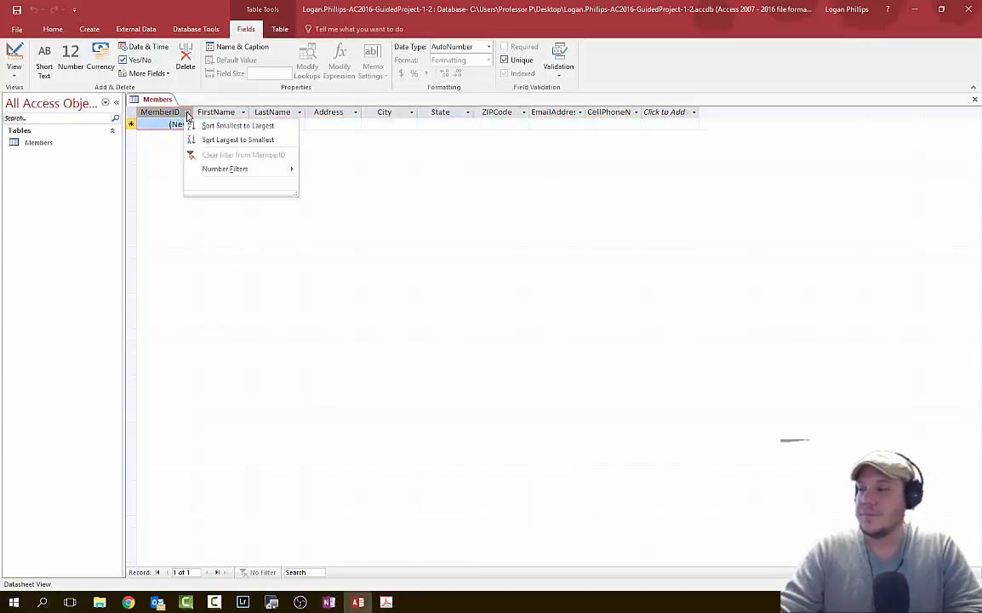
{"action": "left_click", "coordinate": [188, 113]}
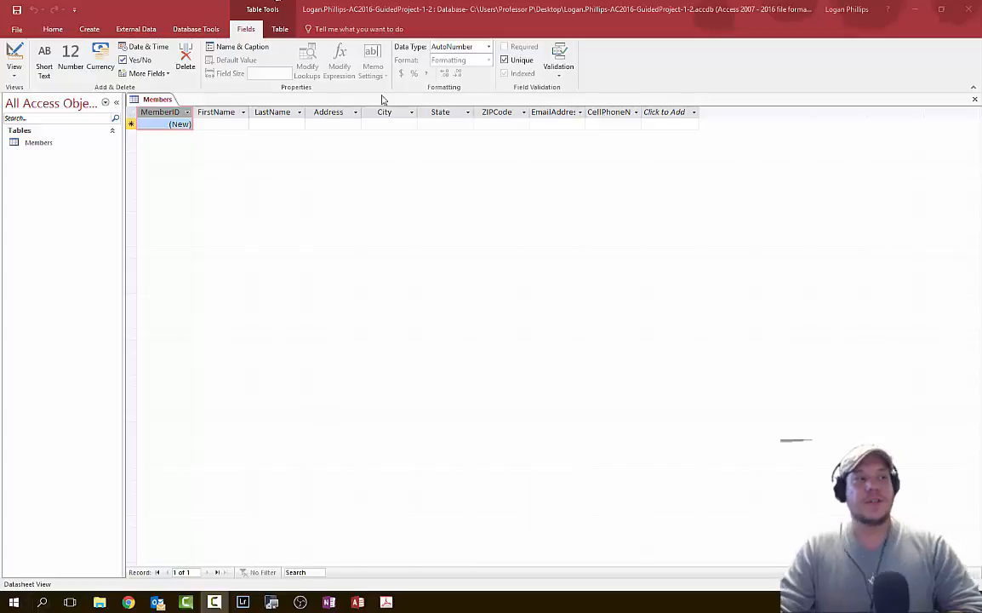
{"action": "left_click", "coordinate": [242, 47]}
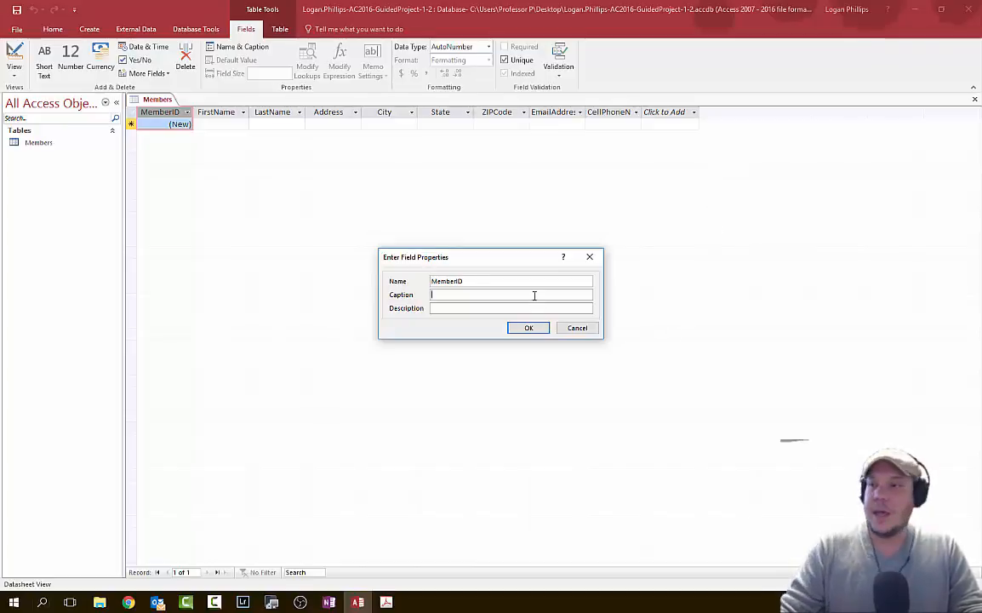
{"action": "type", "text": "Member "}
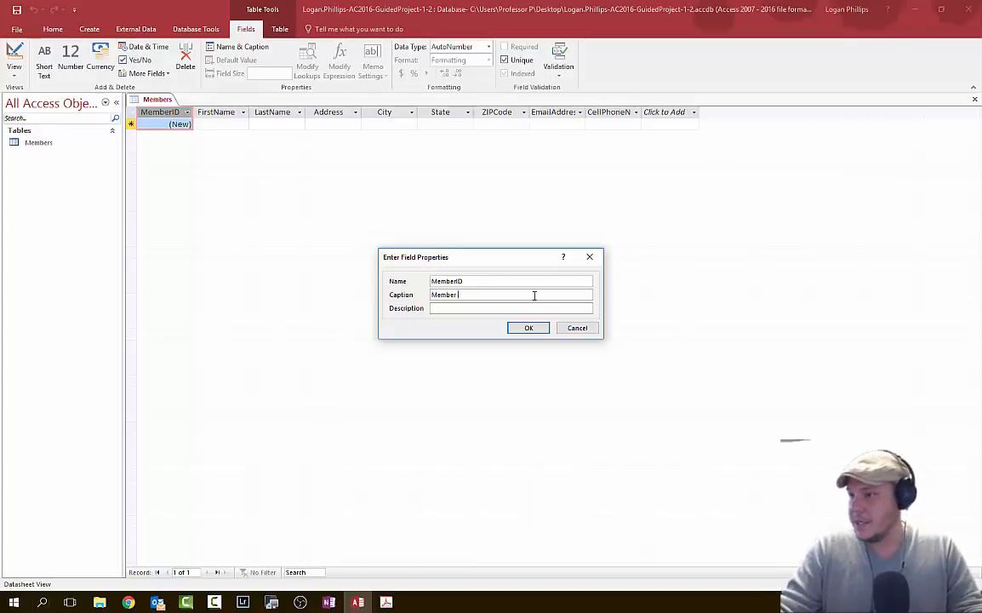
{"action": "type", "text": "ID"}
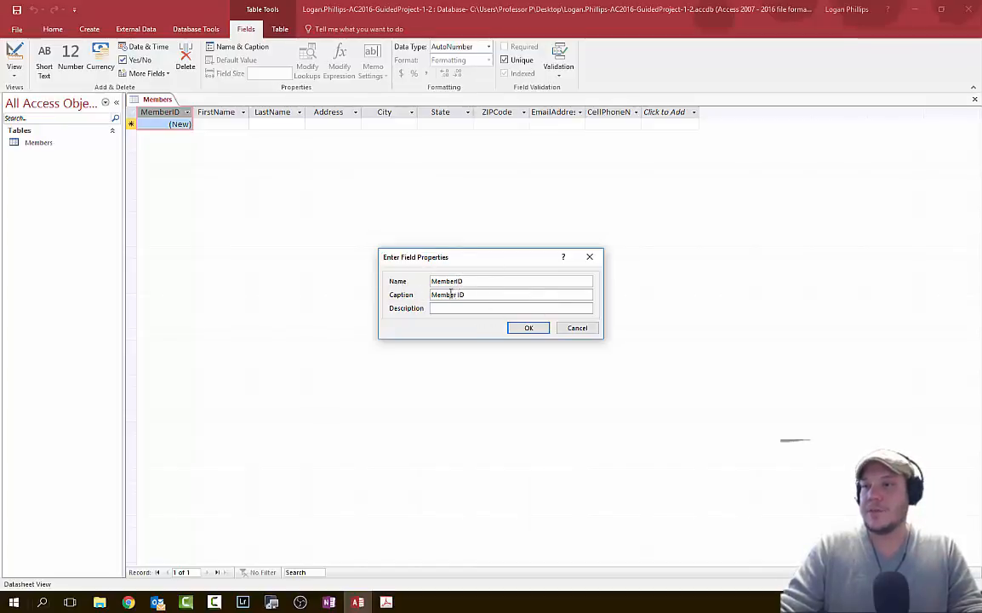
{"action": "left_click", "coordinate": [523, 329]}
{"action": "key", "text": "alt+Tab"}
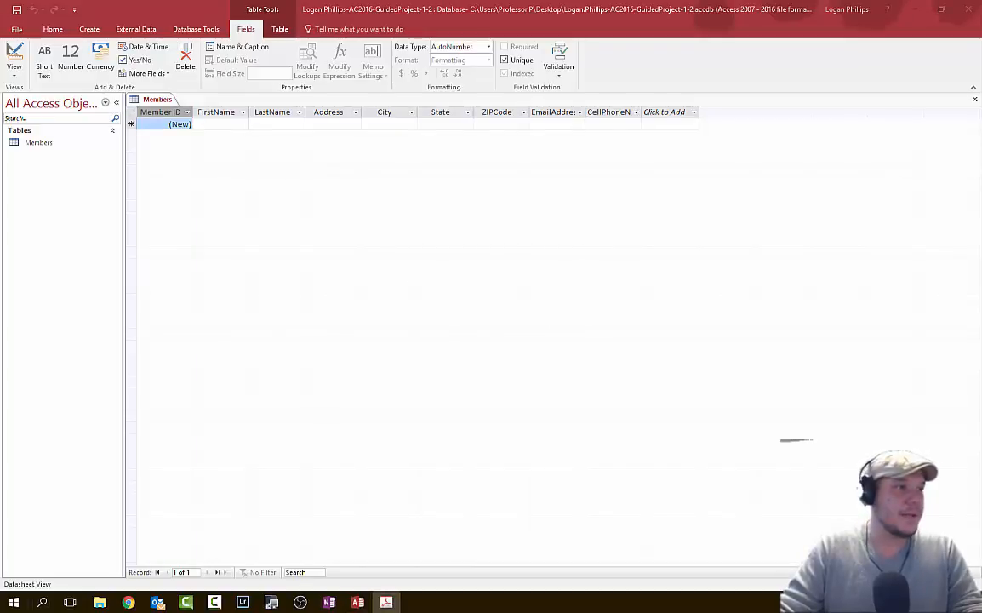
- Give the FirstName field the caption 'First Name'
{"action": "left_click", "coordinate": [223, 123]}
{"action": "left_click", "coordinate": [231, 48]}
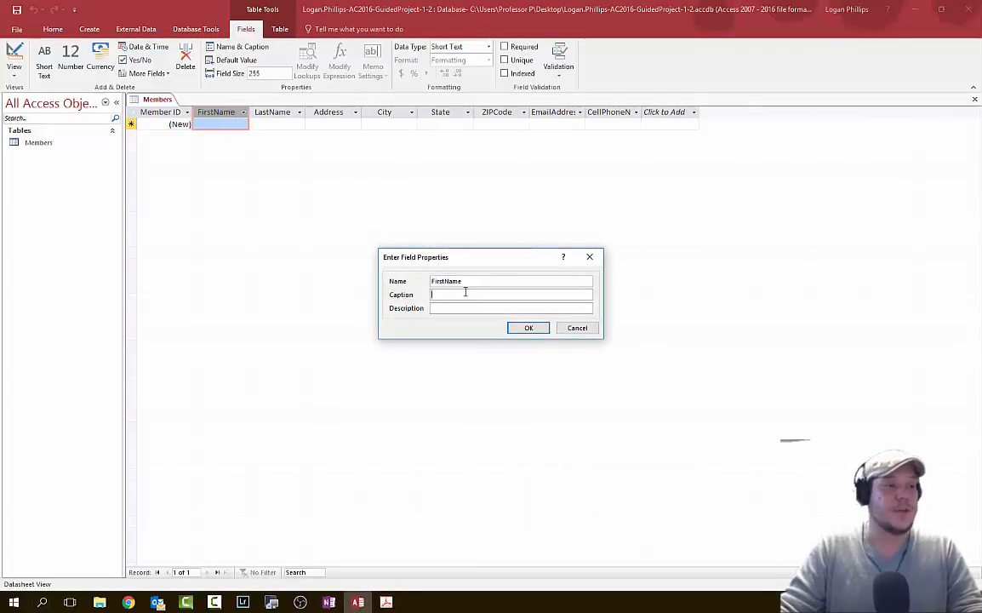
{"action": "type", "text": "First Name"}
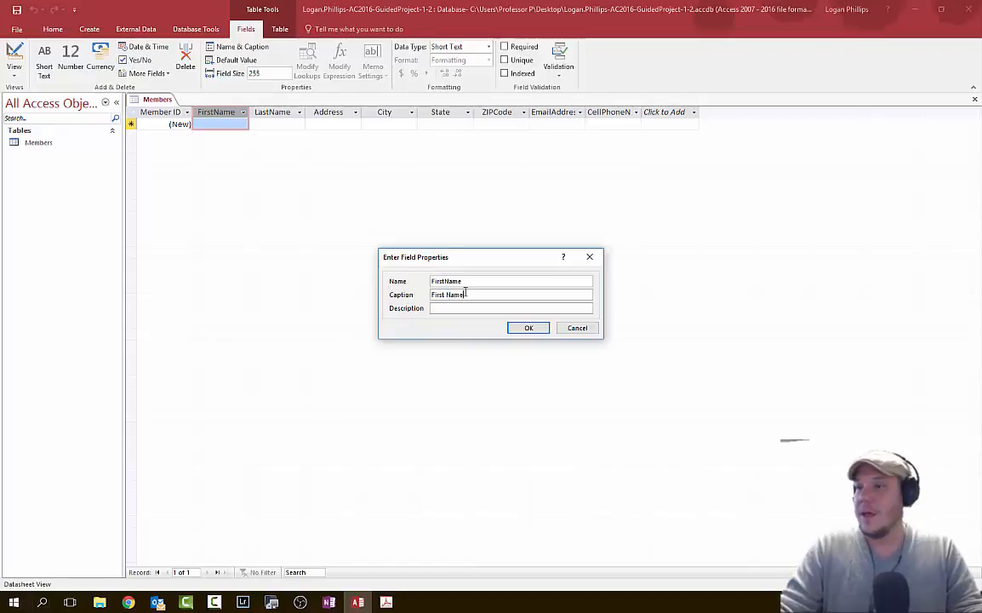
{"action": "left_click", "coordinate": [529, 329]}
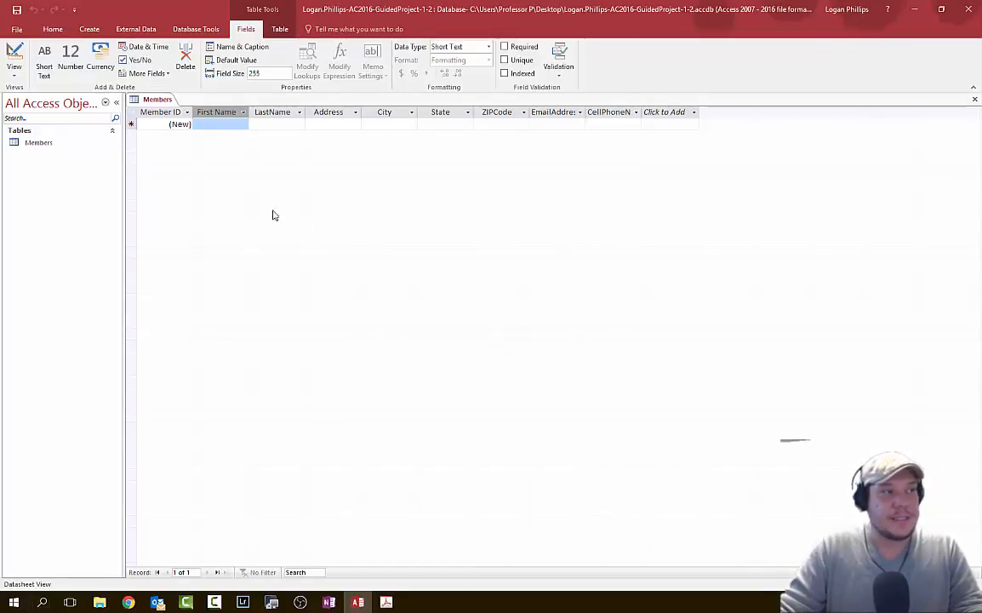
- Remove the space from the field name so it stays FirstName, keeping the caption
{"action": "left_click", "coordinate": [170, 111]}
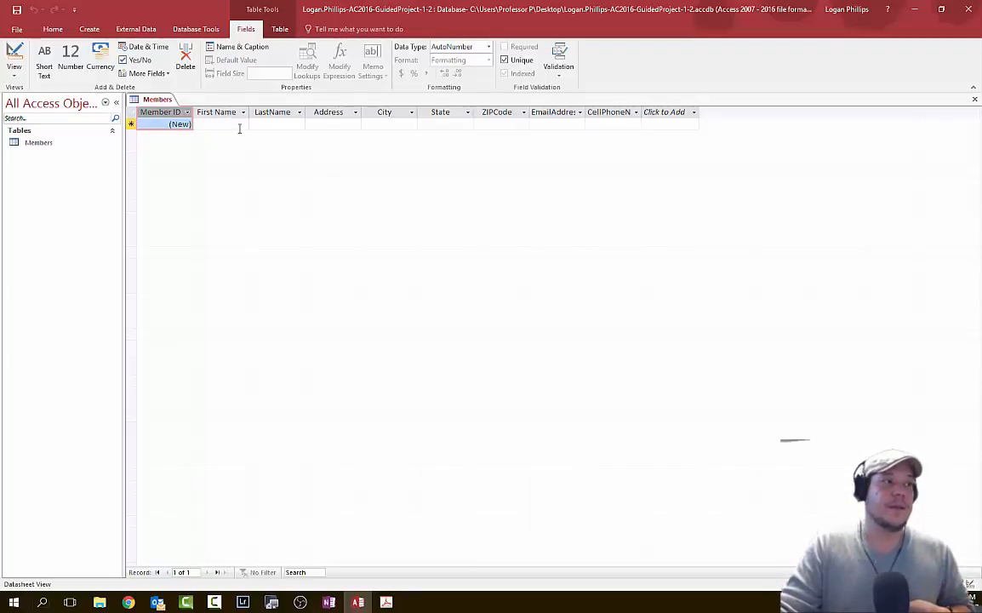
{"action": "left_click", "coordinate": [231, 112]}
{"action": "double_click", "coordinate": [238, 113]}
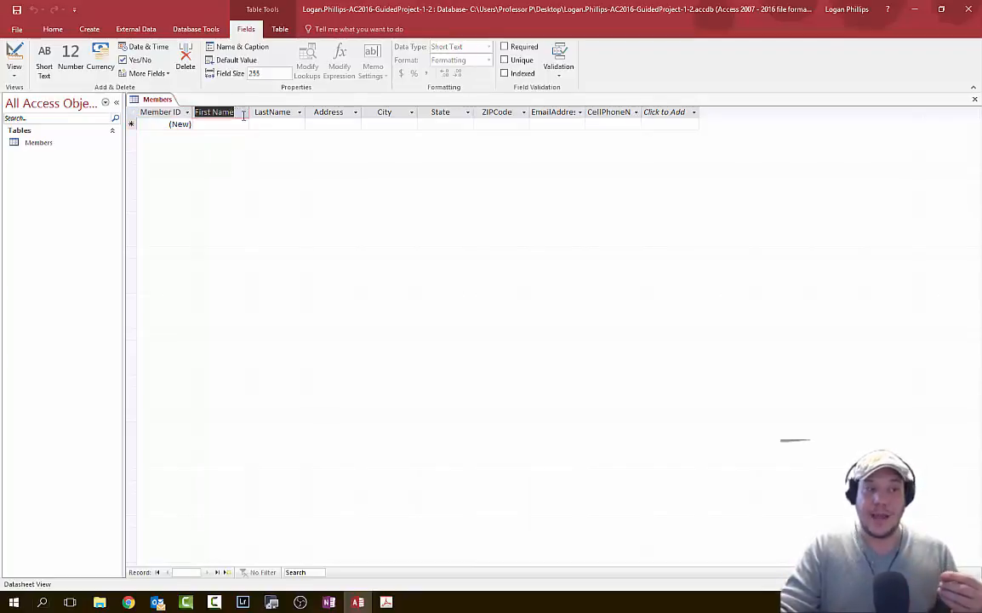
{"action": "left_click", "coordinate": [236, 47]}
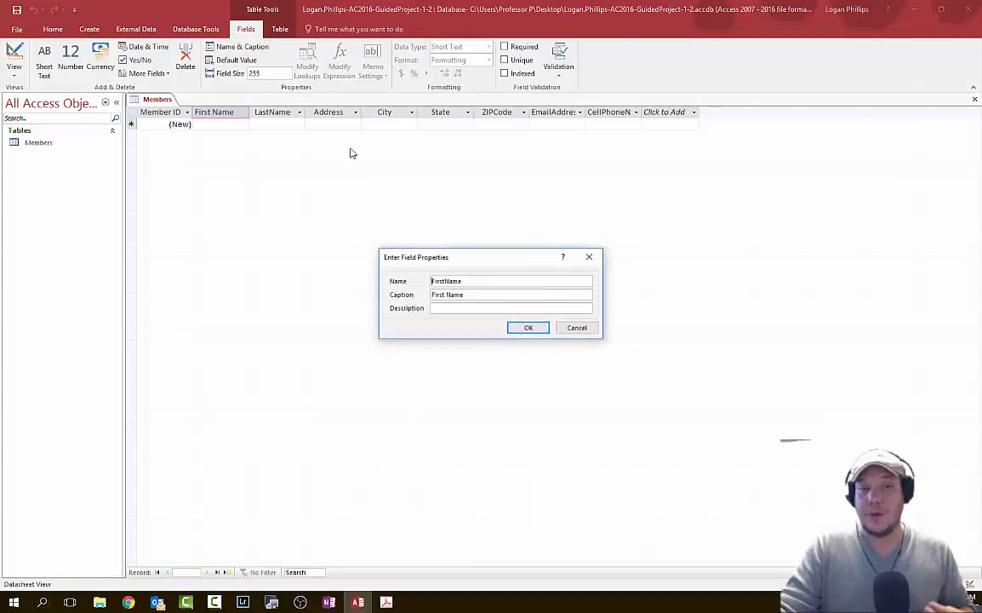
{"action": "left_click", "coordinate": [443, 281]}
{"action": "key", "text": "BackSpace"}
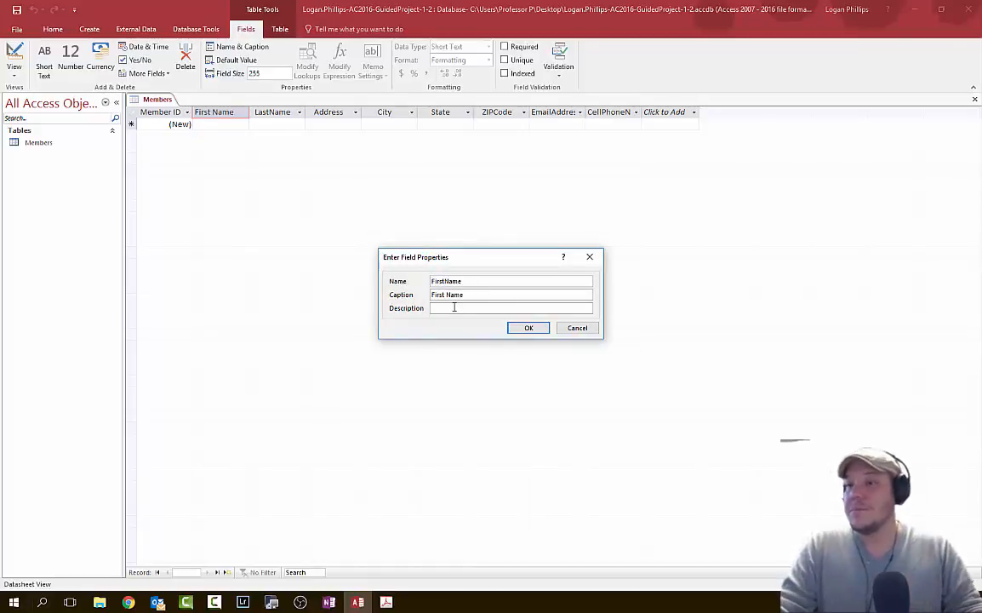
{"action": "left_click", "coordinate": [516, 328]}
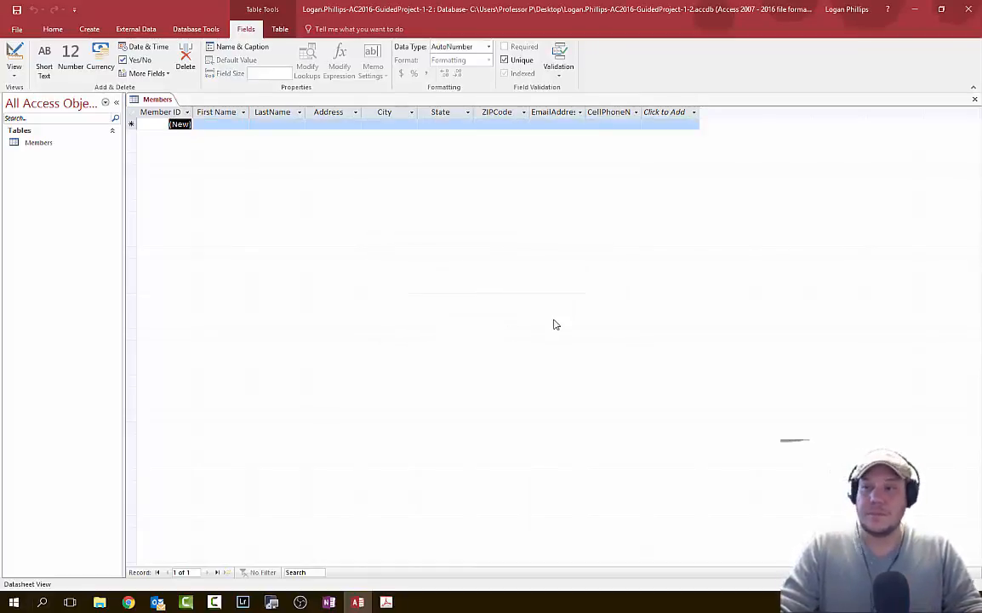
{"action": "left_click", "coordinate": [385, 602]}
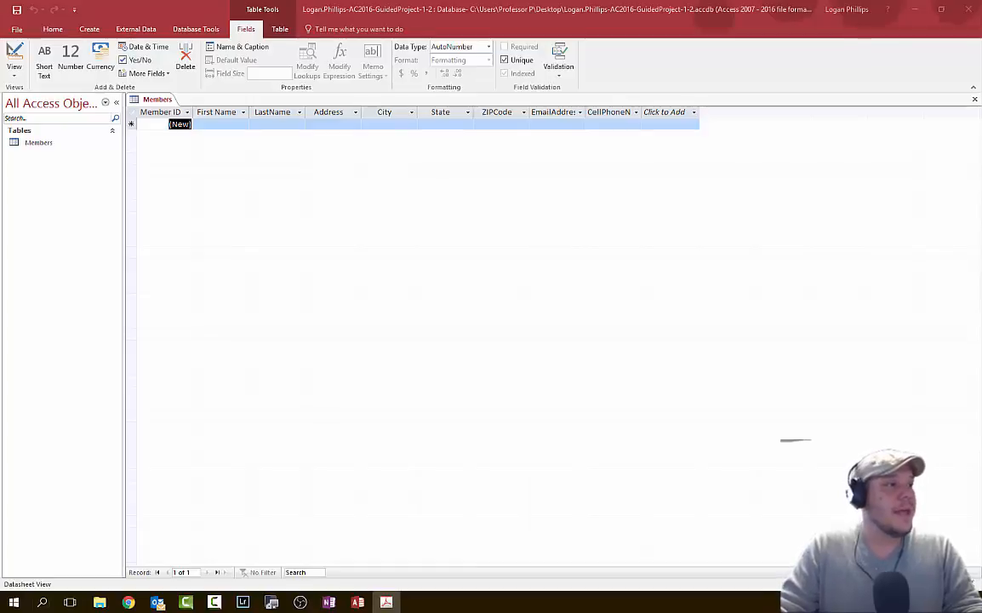
- Set the First Name field size to 20
{"action": "left_click", "coordinate": [209, 124]}
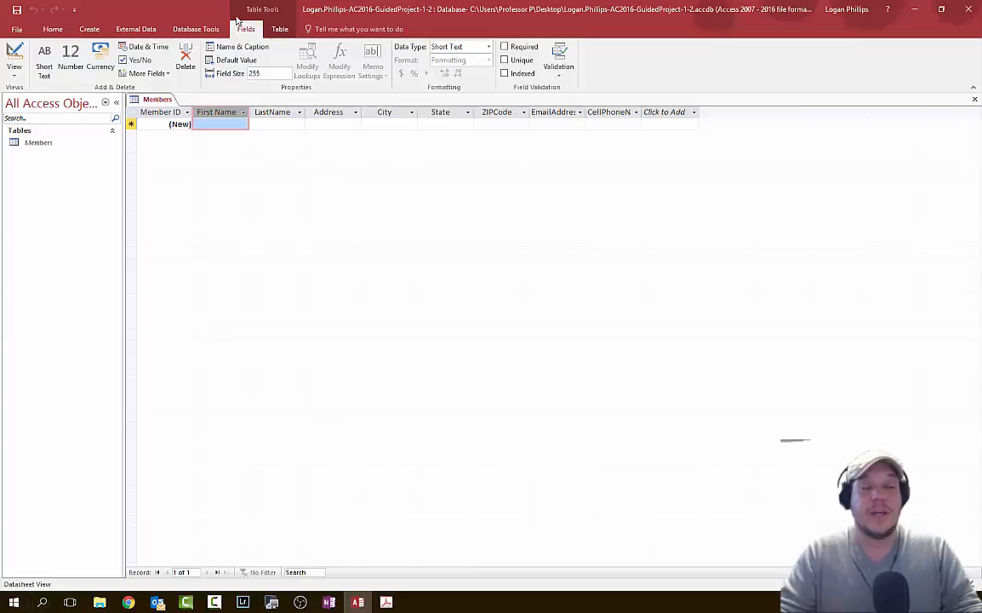
{"action": "left_click", "coordinate": [232, 75]}
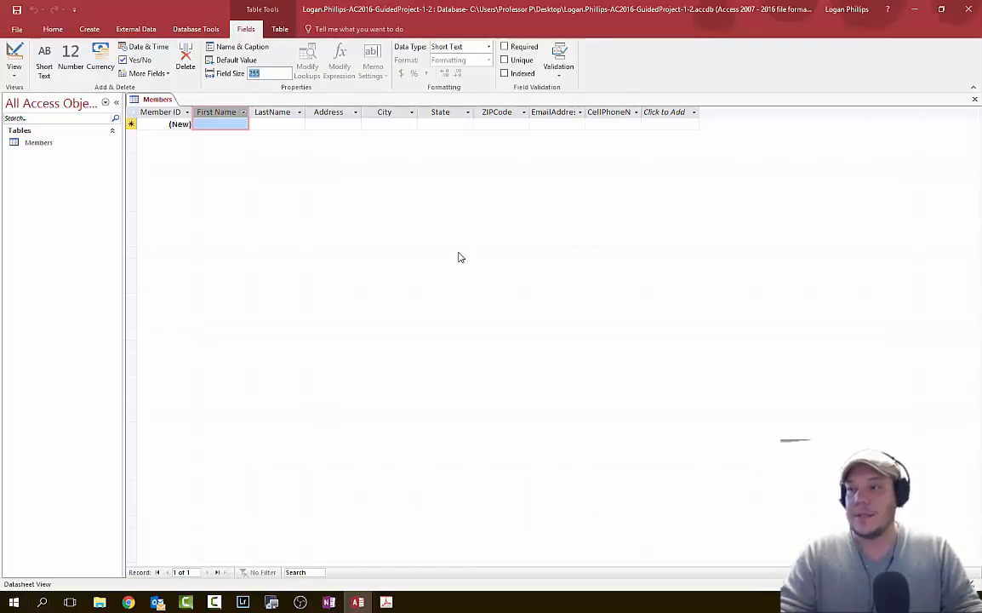
{"action": "type", "text": "20"}
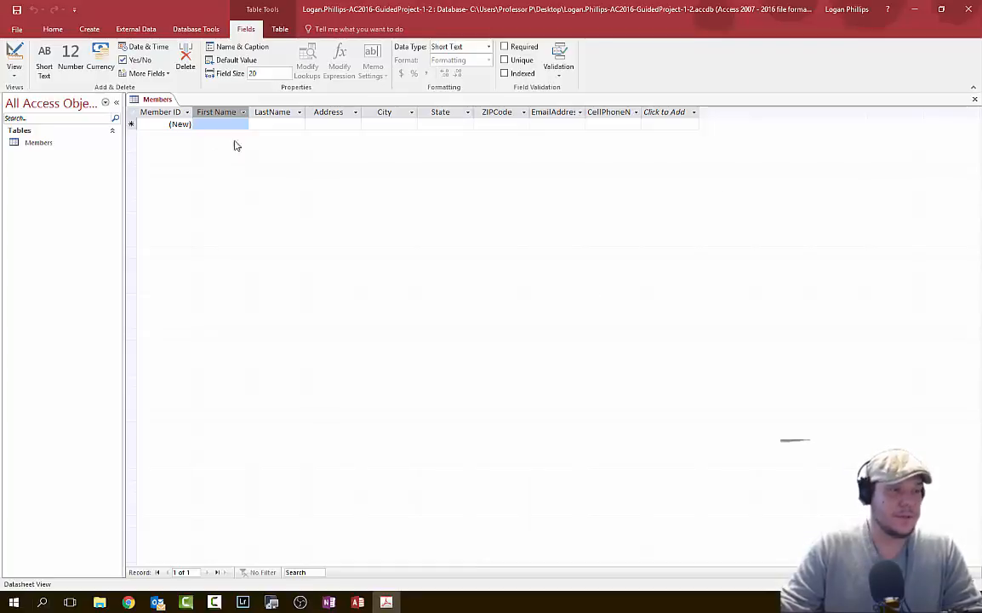
- Caption the LastName field 'Last Name' and set its field size to 25
{"action": "left_click", "coordinate": [272, 119]}
{"action": "left_click", "coordinate": [239, 47]}
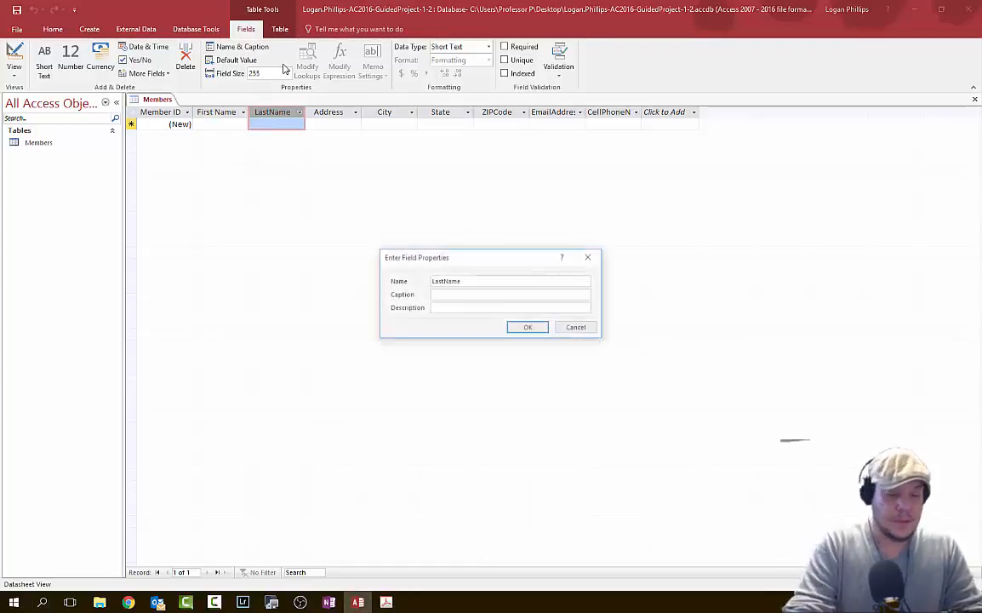
{"action": "left_click", "coordinate": [451, 295]}
{"action": "type", "text": "La"}
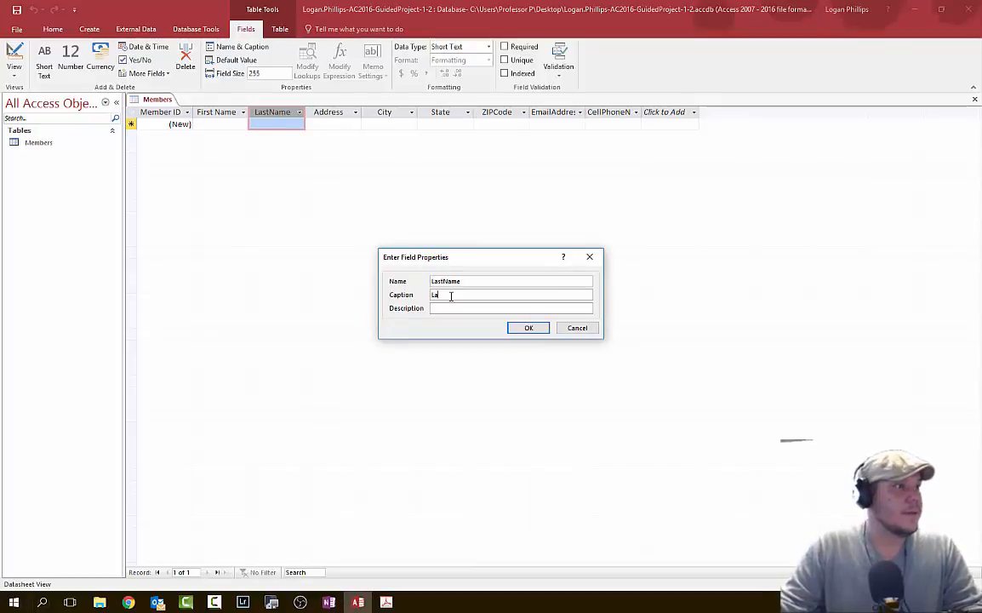
{"action": "type", "text": "st Name"}
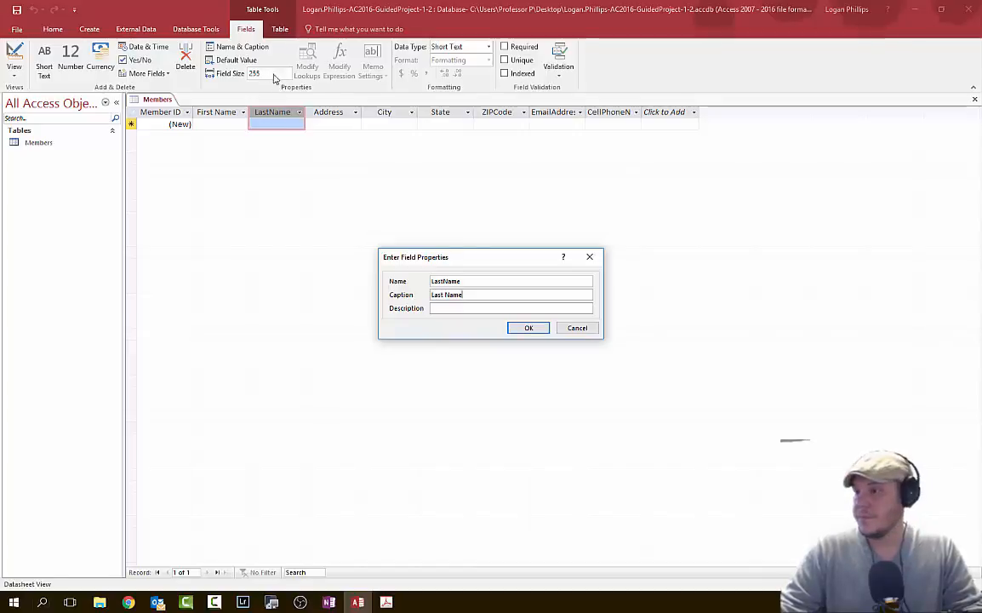
{"action": "left_click", "coordinate": [510, 332]}
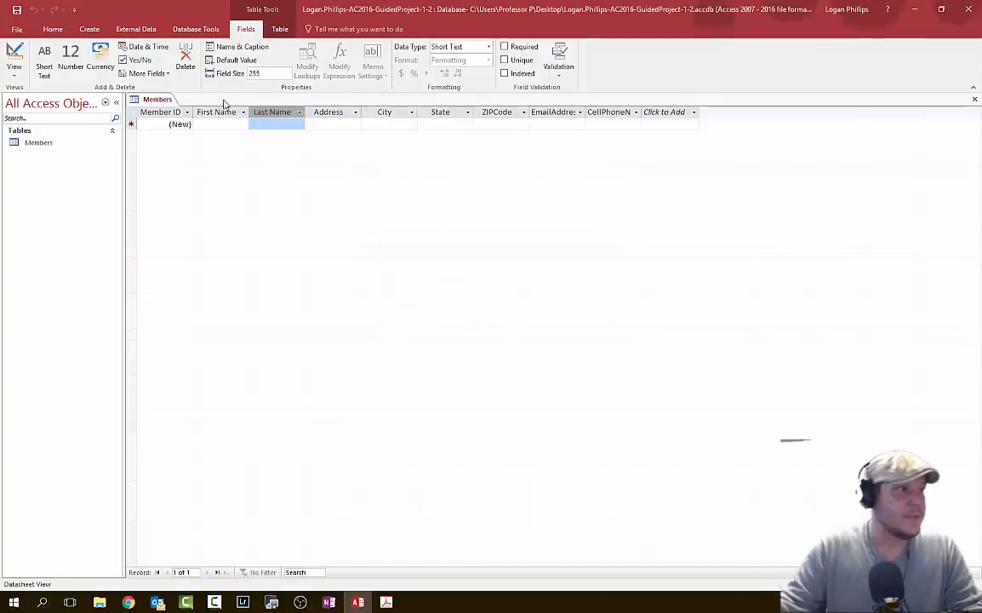
{"action": "left_click", "coordinate": [276, 74]}
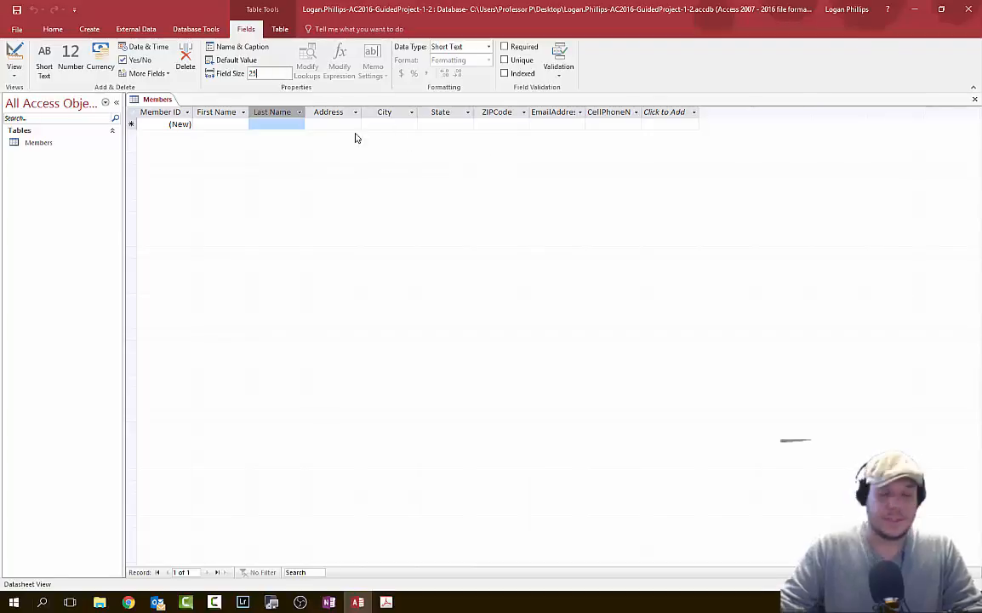
{"action": "left_click", "coordinate": [336, 112]}
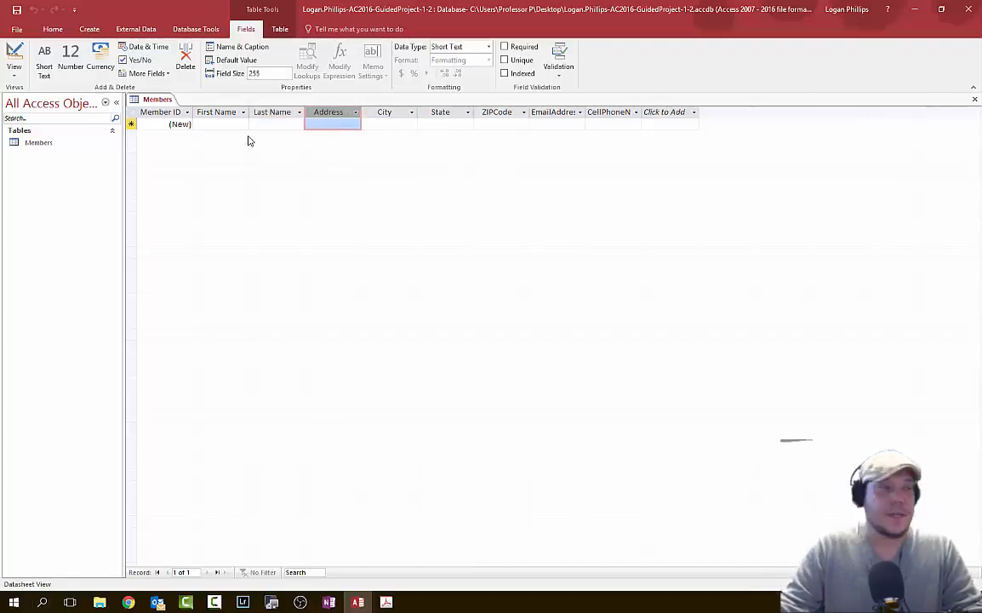
- Set field sizes of 45 for Address, 25 for City and 2 for State
{"action": "left_click", "coordinate": [276, 74]}
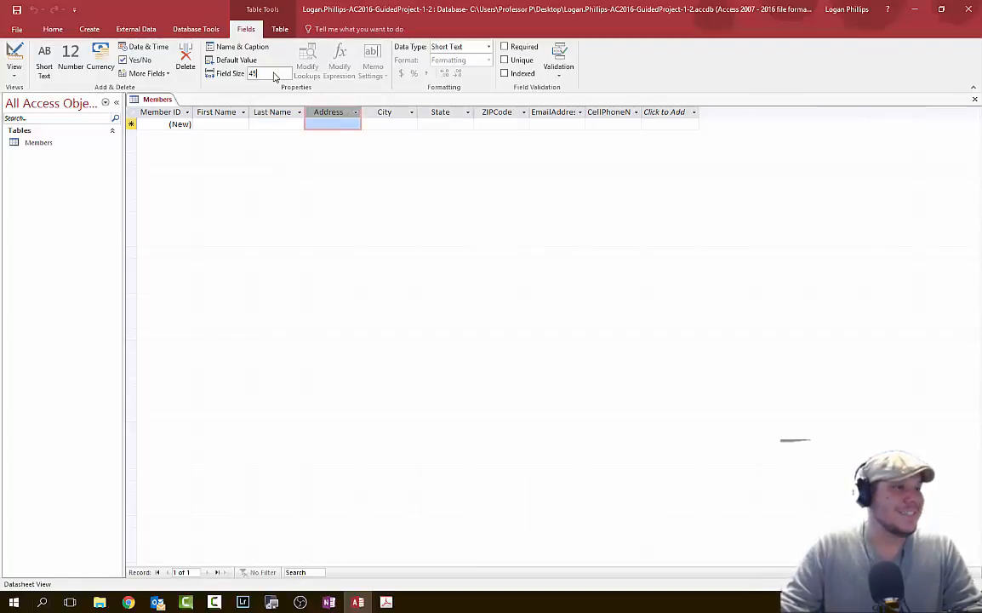
{"action": "type", "text": "45"}
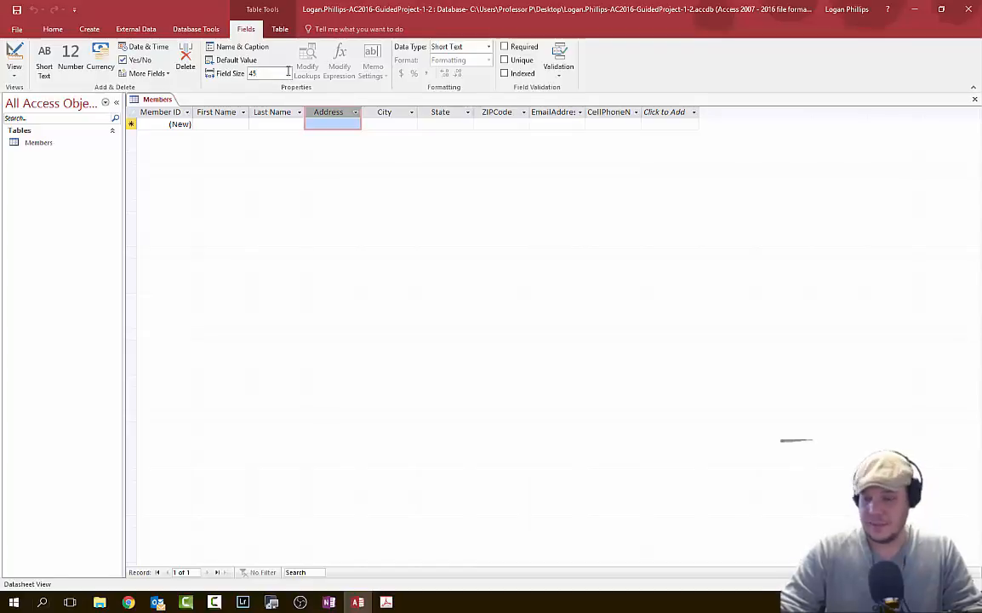
{"action": "left_click", "coordinate": [370, 111]}
{"action": "left_click", "coordinate": [282, 76]}
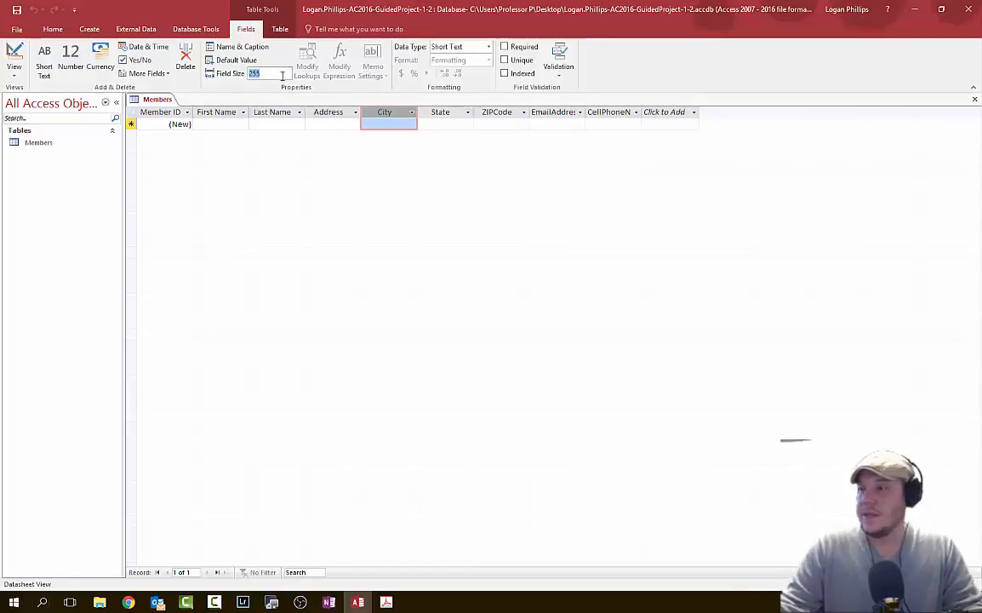
{"action": "type", "text": "25"}
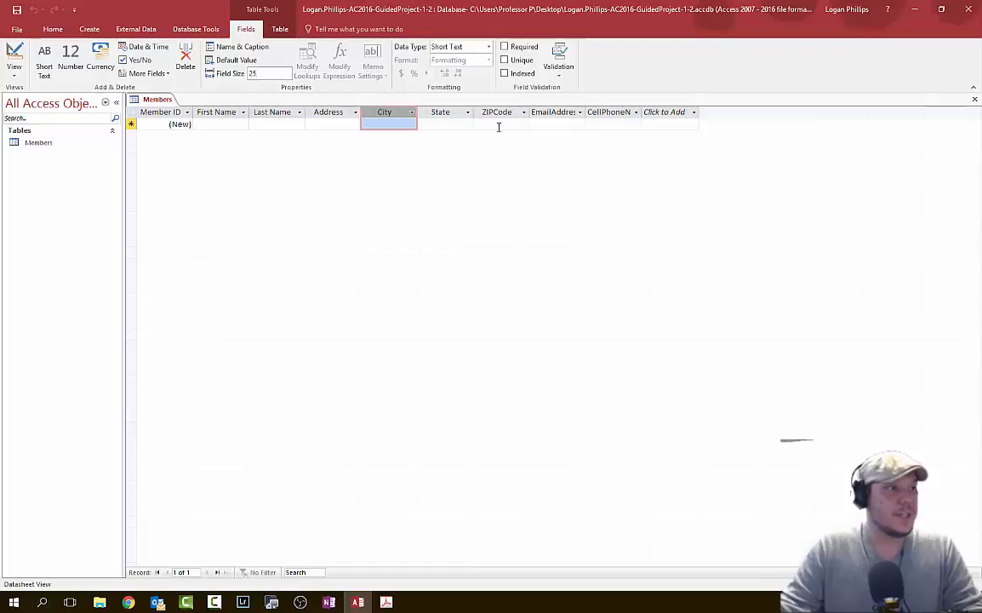
{"action": "left_click", "coordinate": [441, 111]}
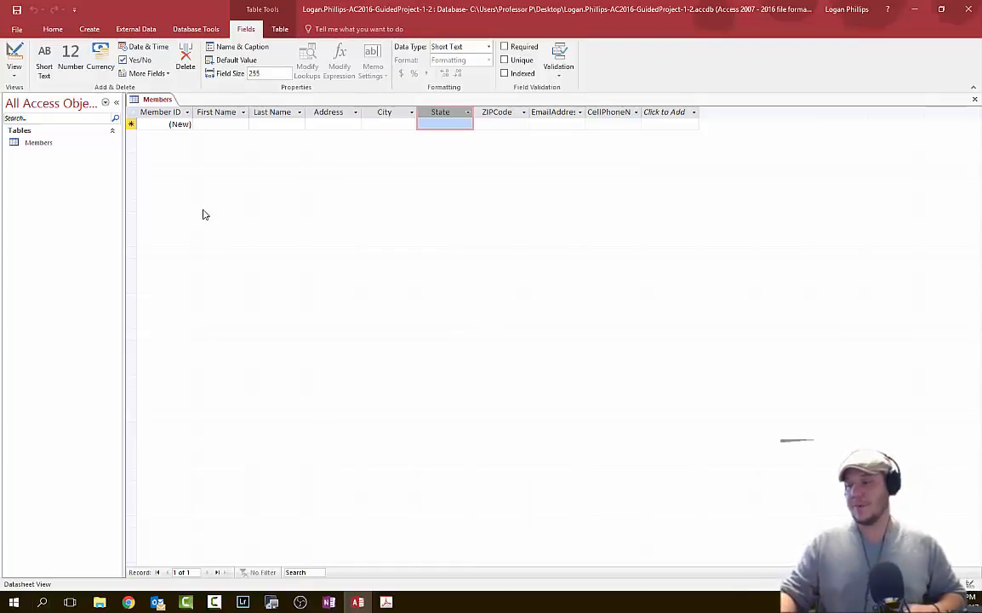
{"action": "left_click", "coordinate": [264, 75]}
{"action": "type", "text": "2"}
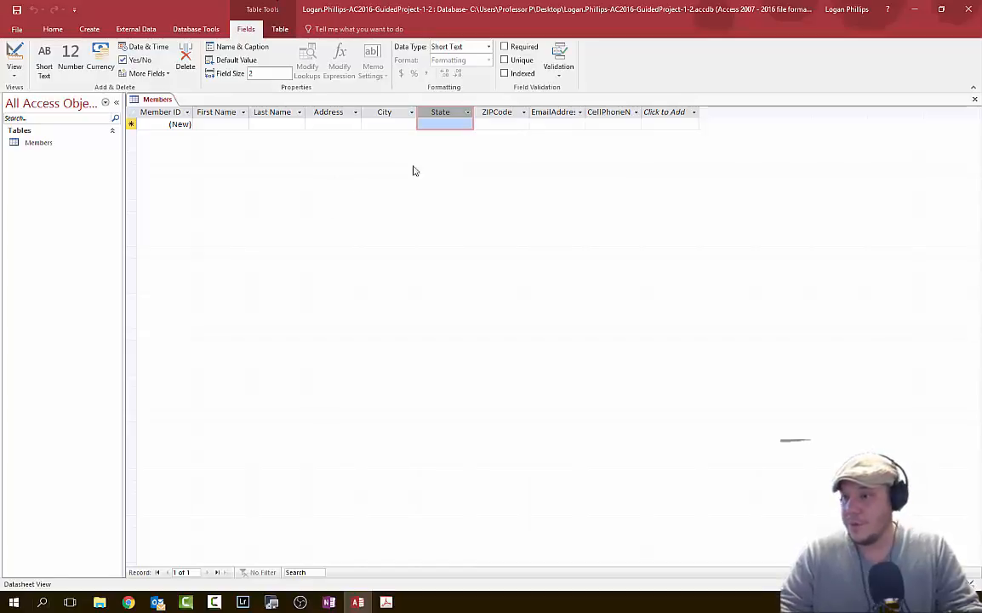
- Set the ZIPCode field size to 5 and its caption to ZIP
{"action": "left_click", "coordinate": [506, 122]}
{"action": "left_click", "coordinate": [277, 73]}
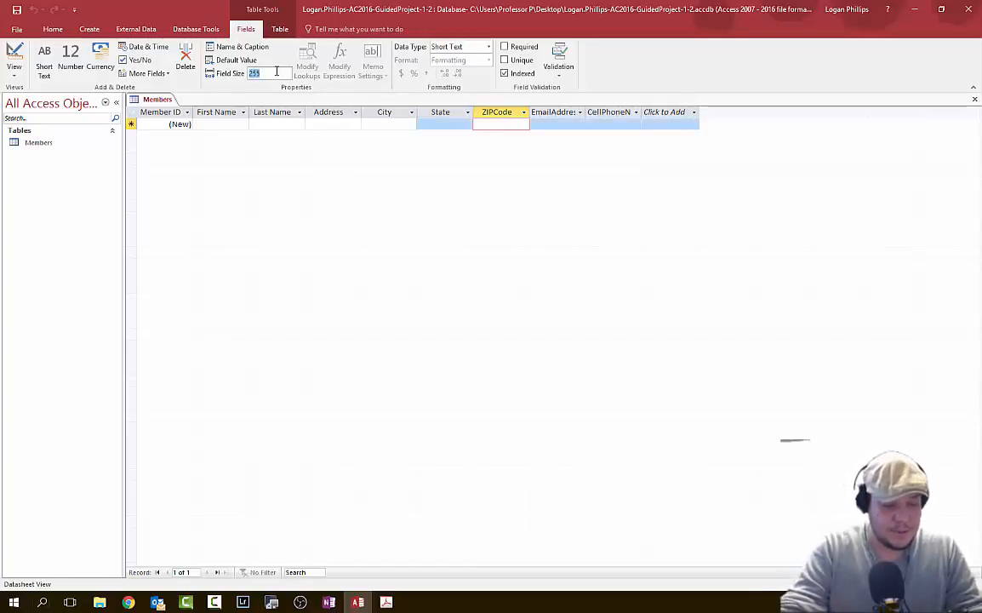
{"action": "type", "text": "5"}
{"action": "left_click", "coordinate": [237, 47]}
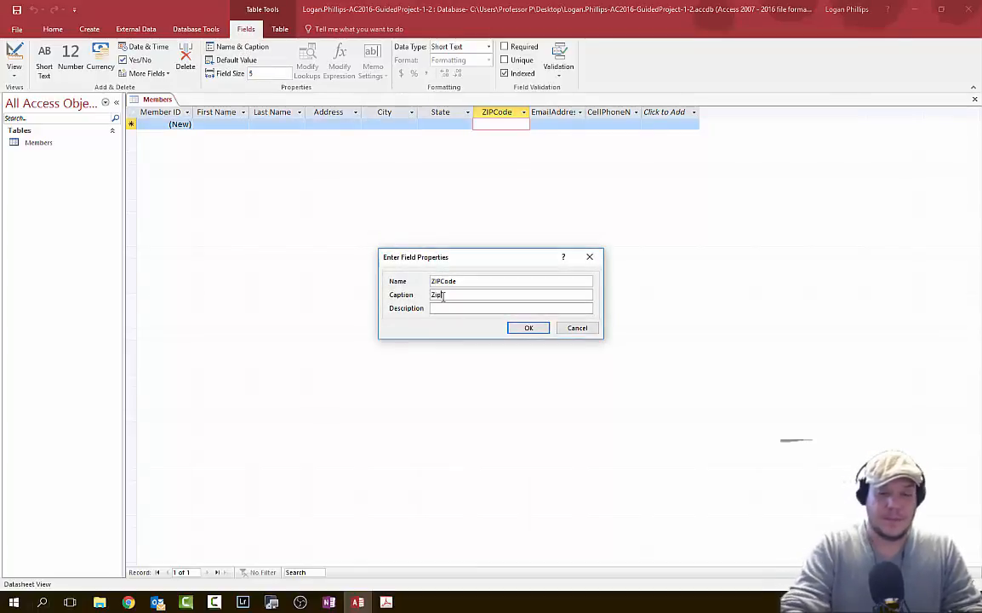
{"action": "left_click", "coordinate": [532, 328]}
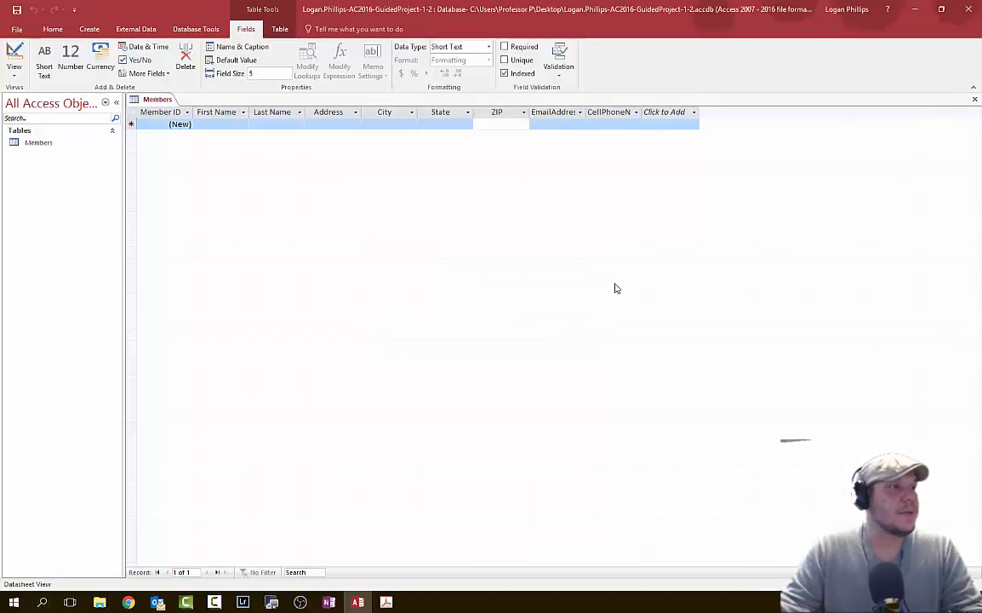
- Caption the EmailAddress hyperlink field 'Email'
{"action": "left_click", "coordinate": [552, 112]}
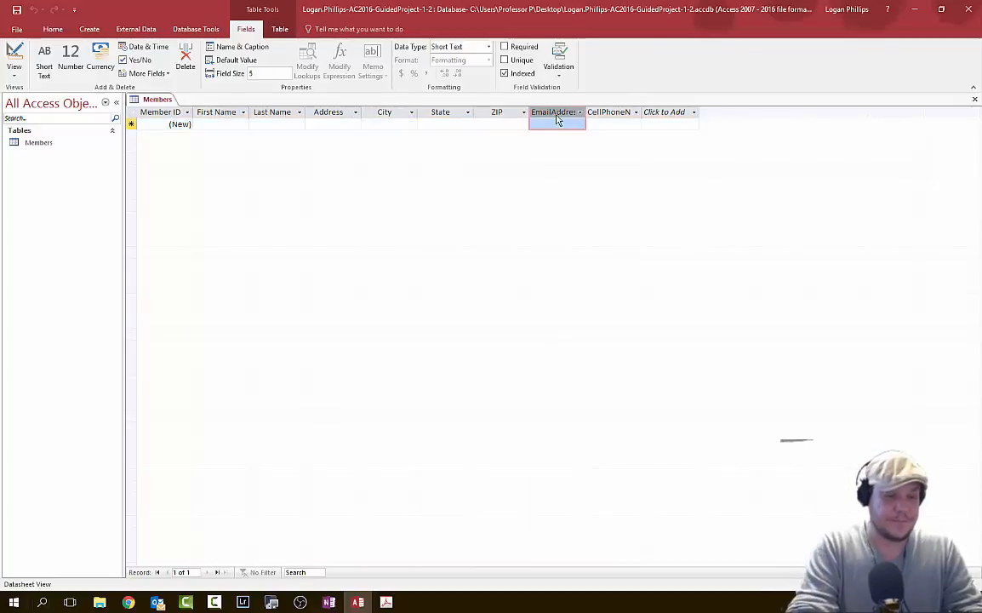
{"action": "left_click", "coordinate": [235, 48]}
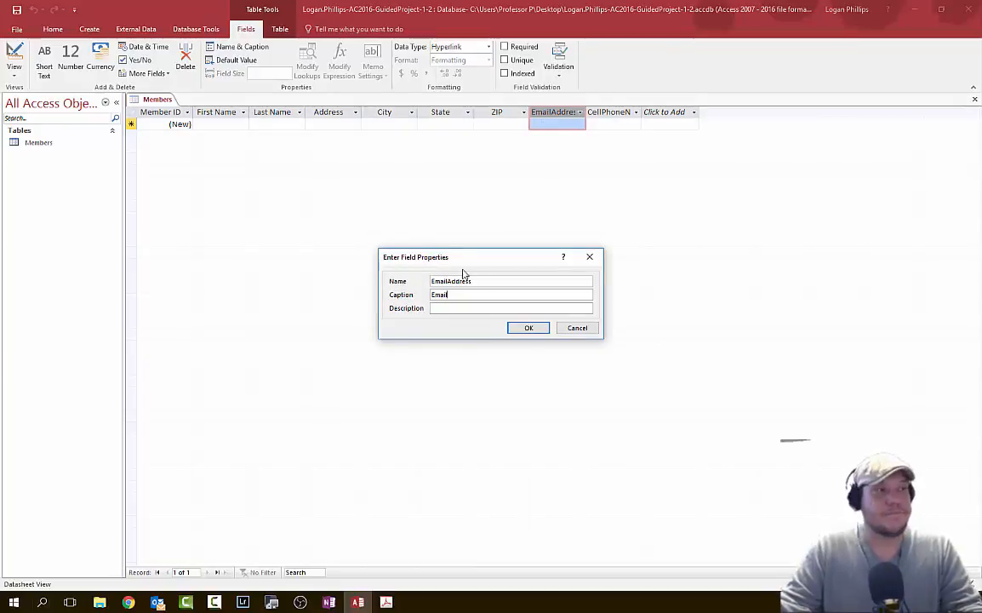
{"action": "left_click", "coordinate": [528, 329]}
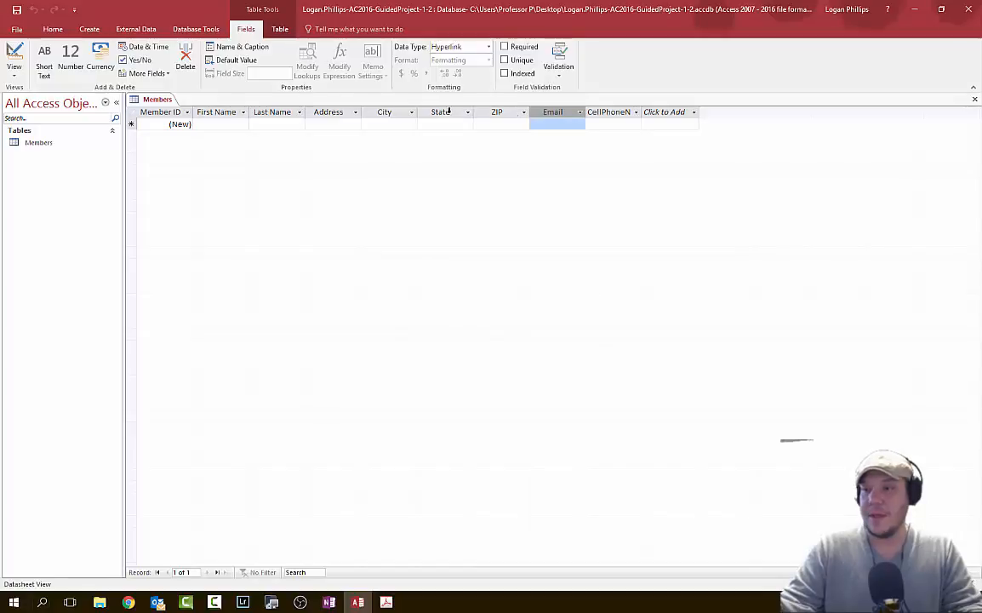
{"action": "left_click", "coordinate": [592, 126]}
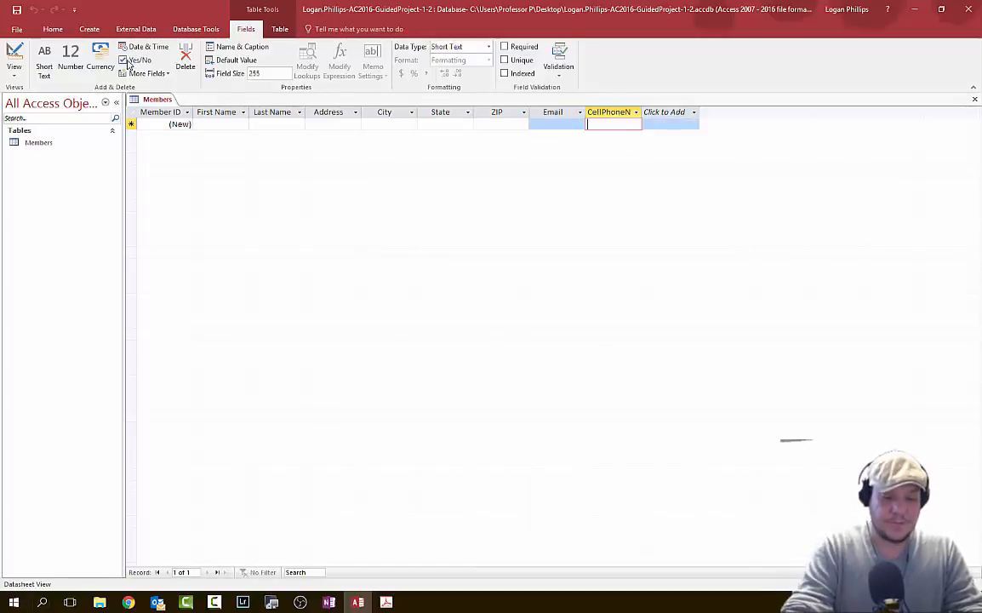
- Caption the CellPhoneNumber field 'Cell Phone' and set its field size to 12
{"action": "left_click", "coordinate": [239, 47]}
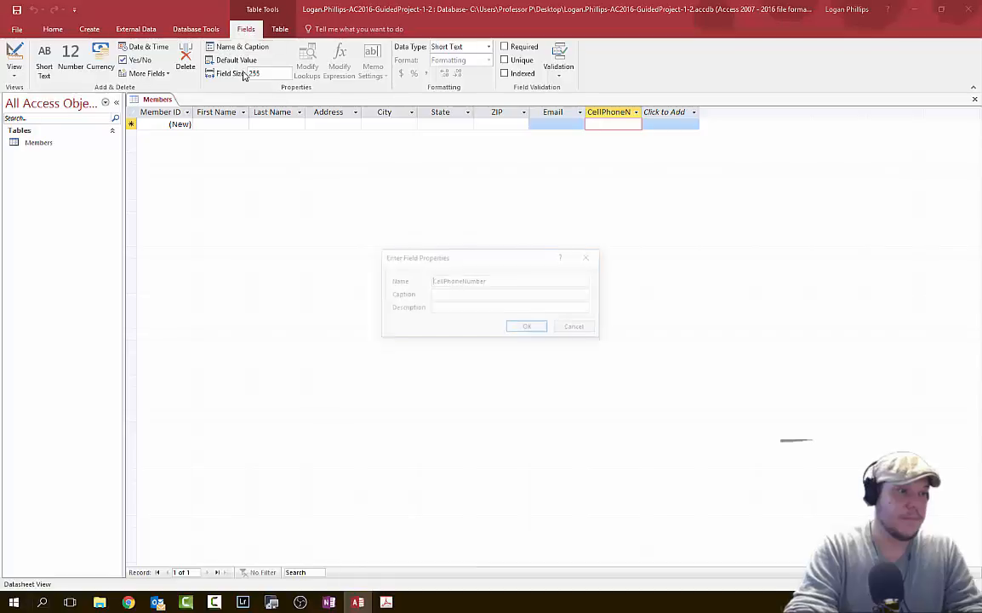
{"action": "left_click", "coordinate": [452, 294]}
{"action": "type", "text": "Cell Ph"}
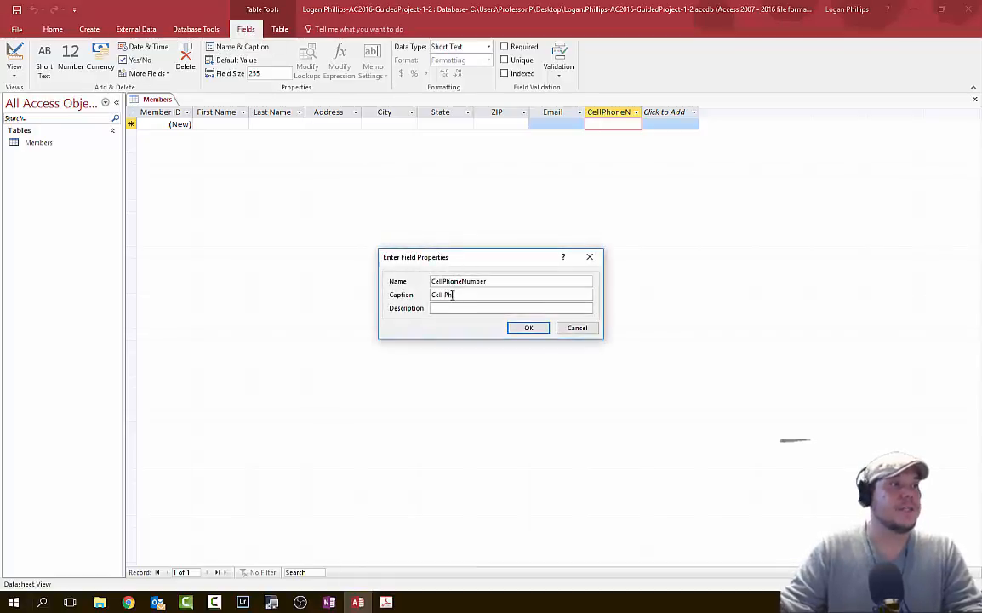
{"action": "type", "text": "one"}
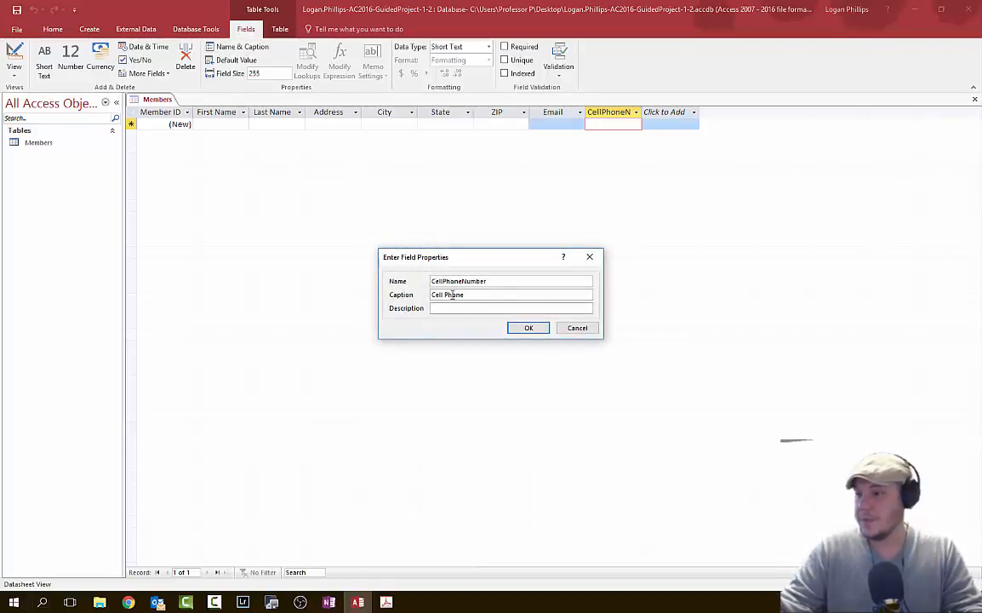
{"action": "left_click", "coordinate": [528, 328]}
{"action": "left_click", "coordinate": [278, 73]}
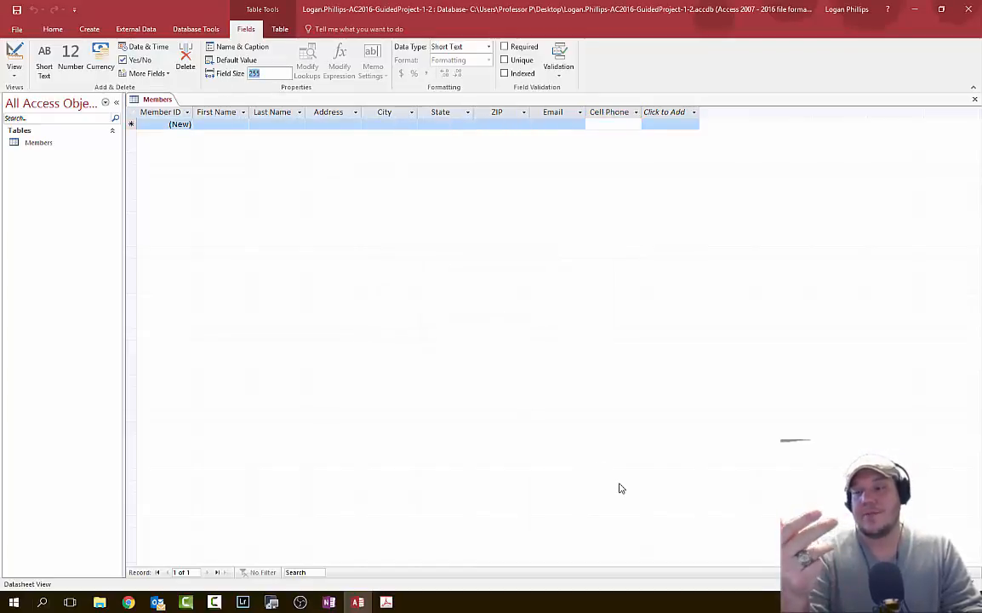
{"action": "type", "text": "12"}
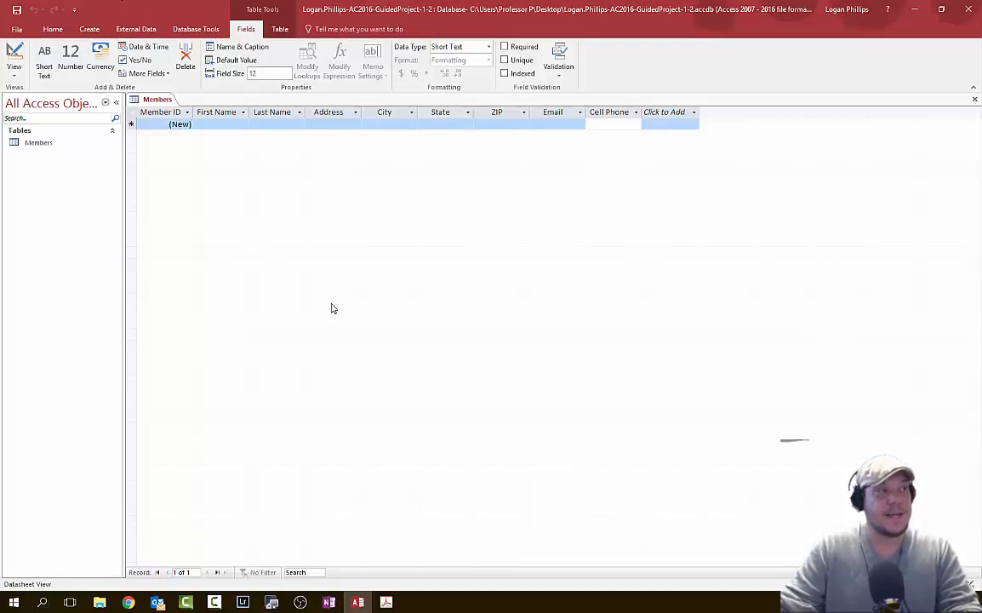
- Save the Members table from the Quick Access Toolbar
{"action": "left_click", "coordinate": [17, 10]}
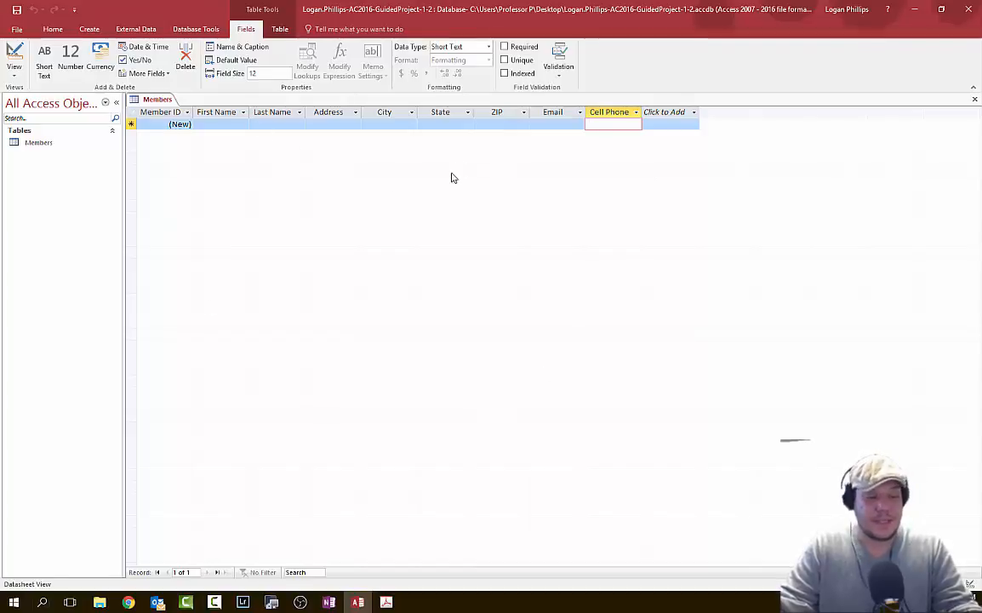
{"action": "left_click", "coordinate": [16, 11]}
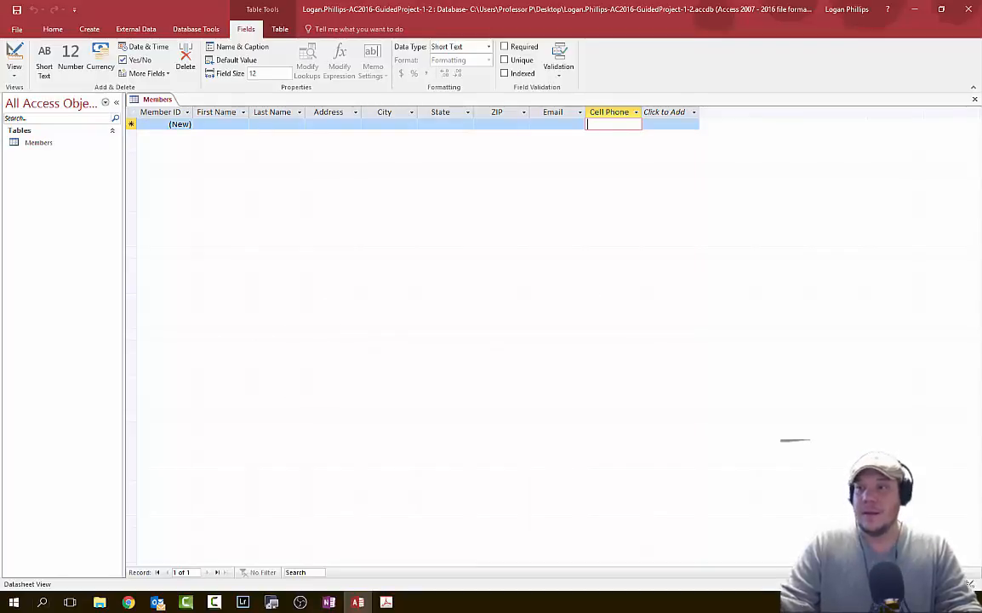
{"action": "key", "text": "alt+Tab"}
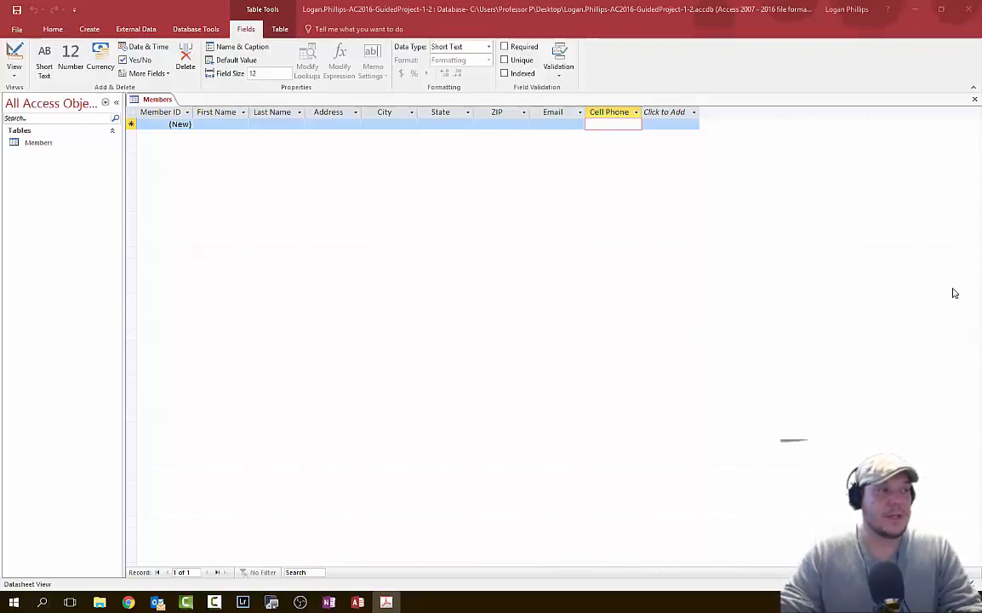
{"action": "left_click", "coordinate": [205, 124]}
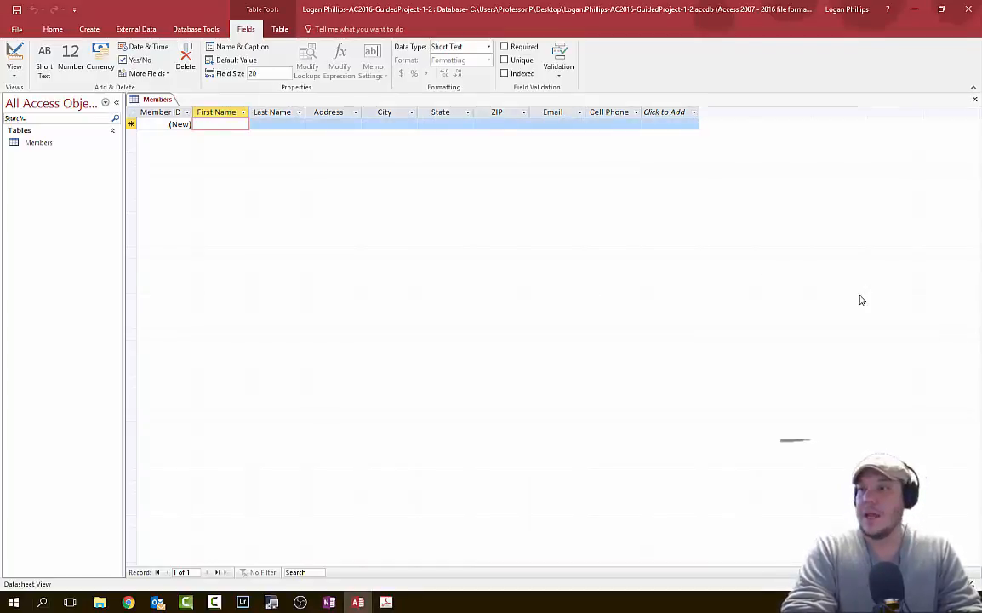
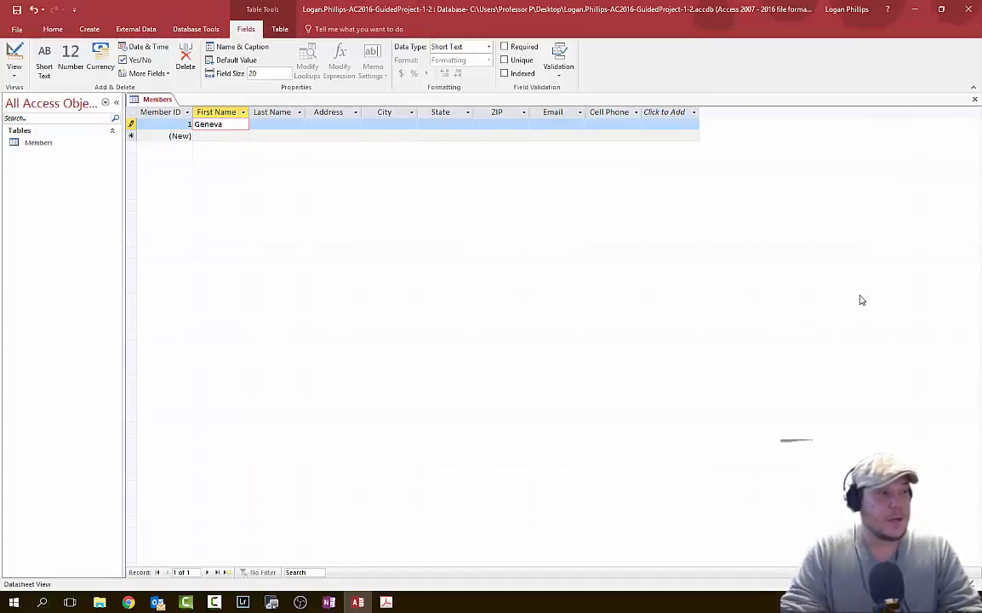
- Enter the first member's first and last name in the new record
{"action": "key", "text": "Tab"}
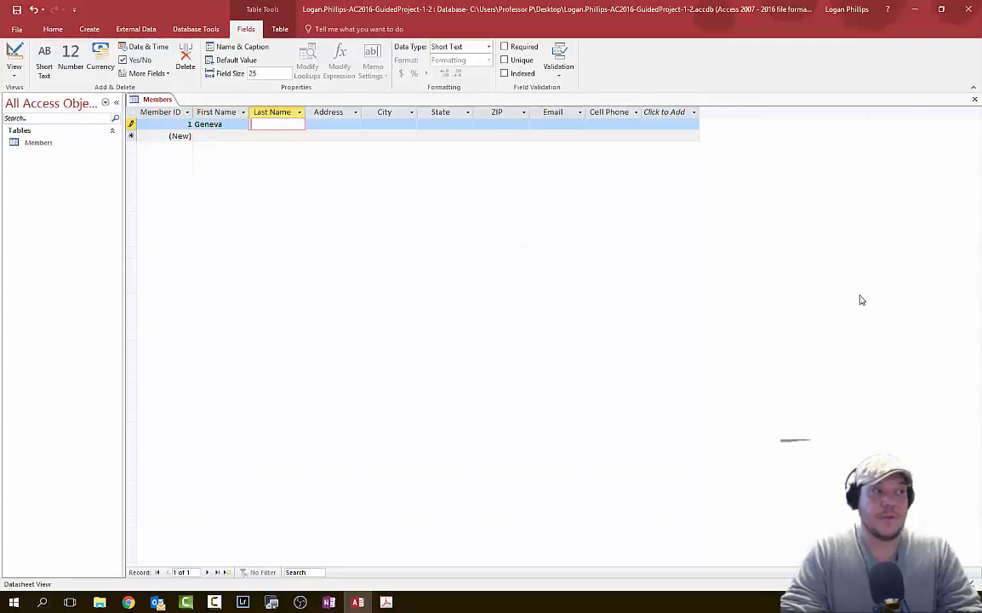
{"action": "key", "text": "Right"}
{"action": "key", "text": "Left"}
{"action": "key", "text": "Left"}
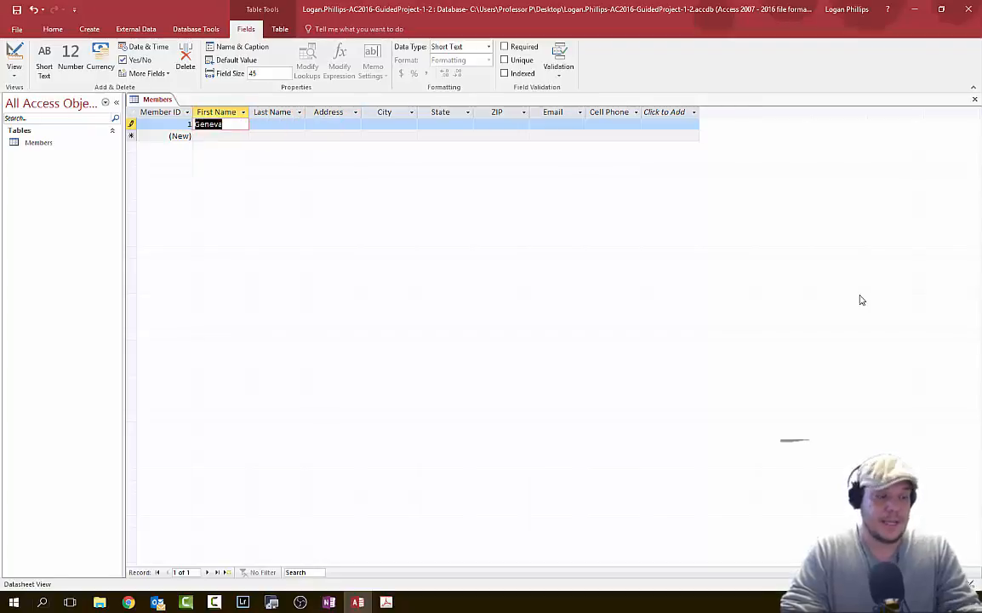
{"action": "key", "text": "Down"}
{"action": "key", "text": "Up"}
{"action": "key", "text": "Right"}
{"action": "key", "text": "Right"}
{"action": "key", "text": "Right"}
{"action": "key", "text": "Down"}
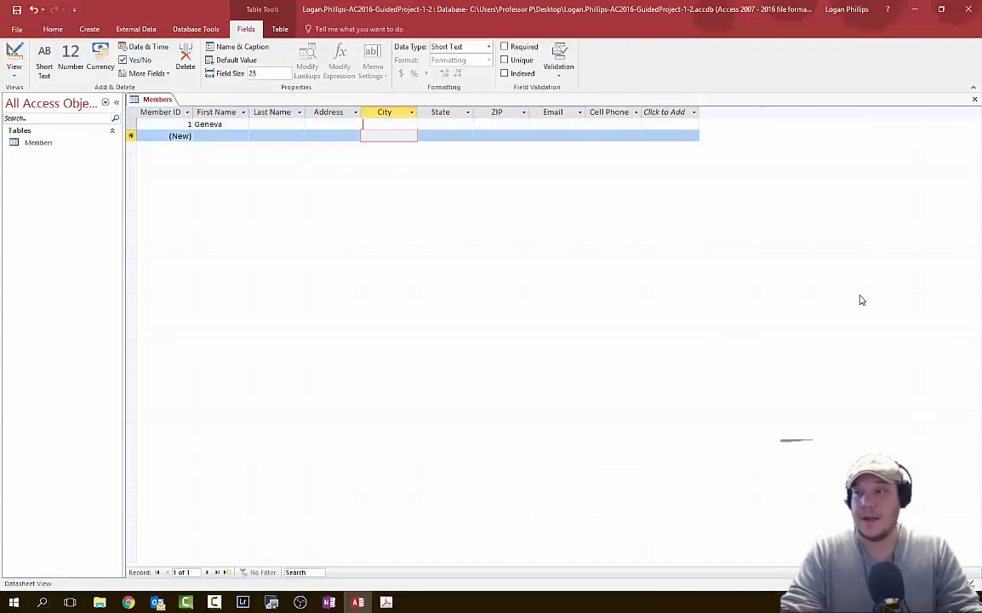
{"action": "key", "text": "Up"}
{"action": "key", "text": "Left"}
{"action": "key", "text": "Left"}
{"action": "key", "text": "Left"}
{"action": "key", "text": "Right"}
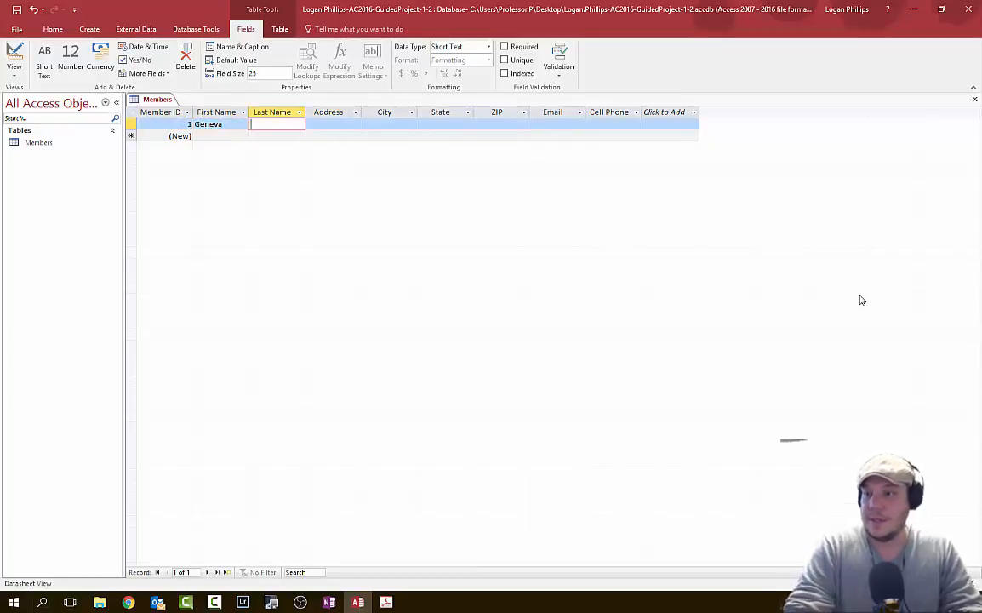
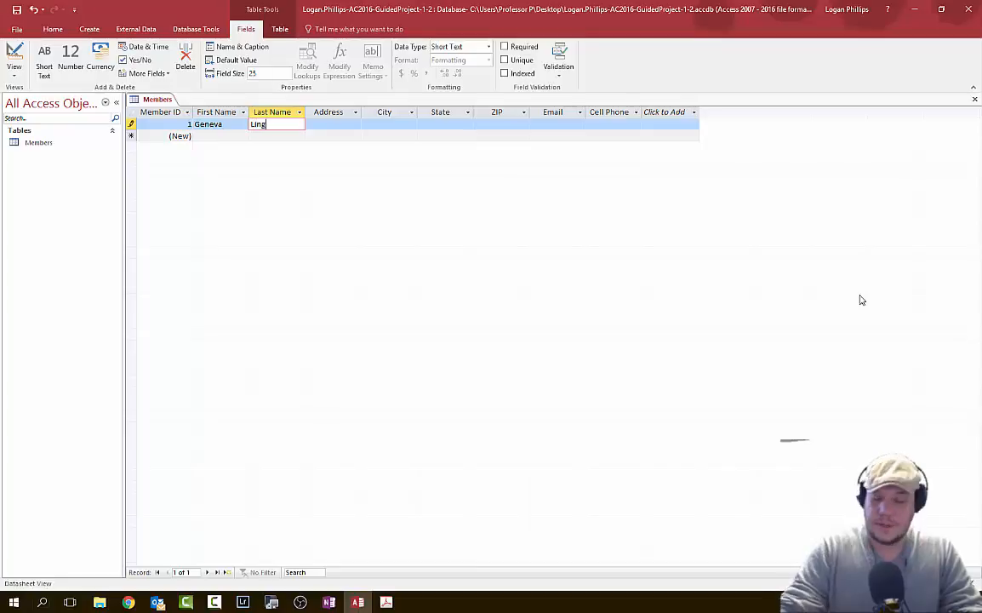
{"action": "key", "text": "Tab"}
- Fill in the member's street address, city, state and ZIP code
{"action": "type", "text": "asd"}
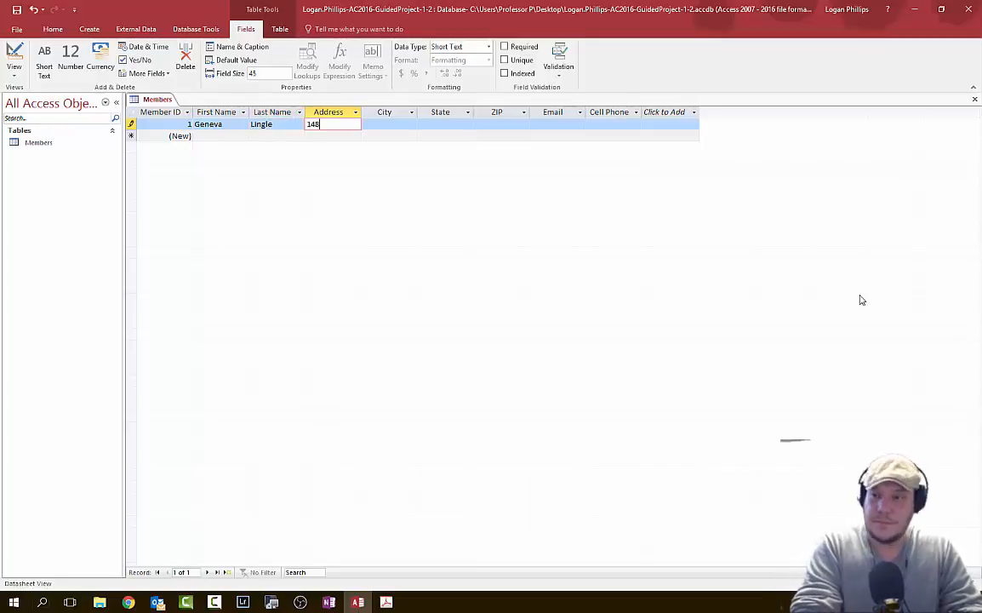
{"action": "key", "text": "BackSpace"}
{"action": "key", "text": "BackSpace"}
{"action": "key", "text": "BackSpace"}
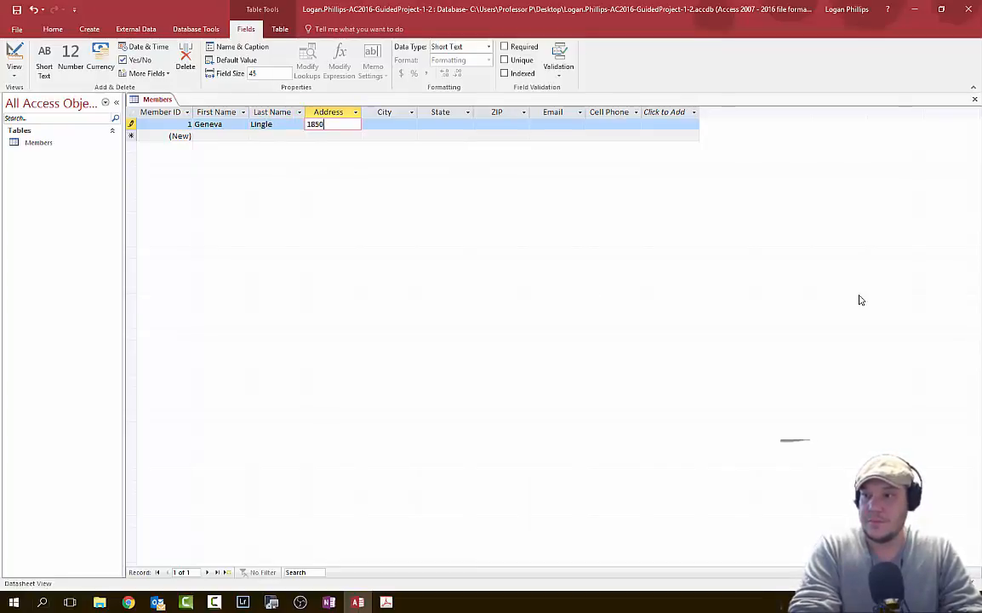
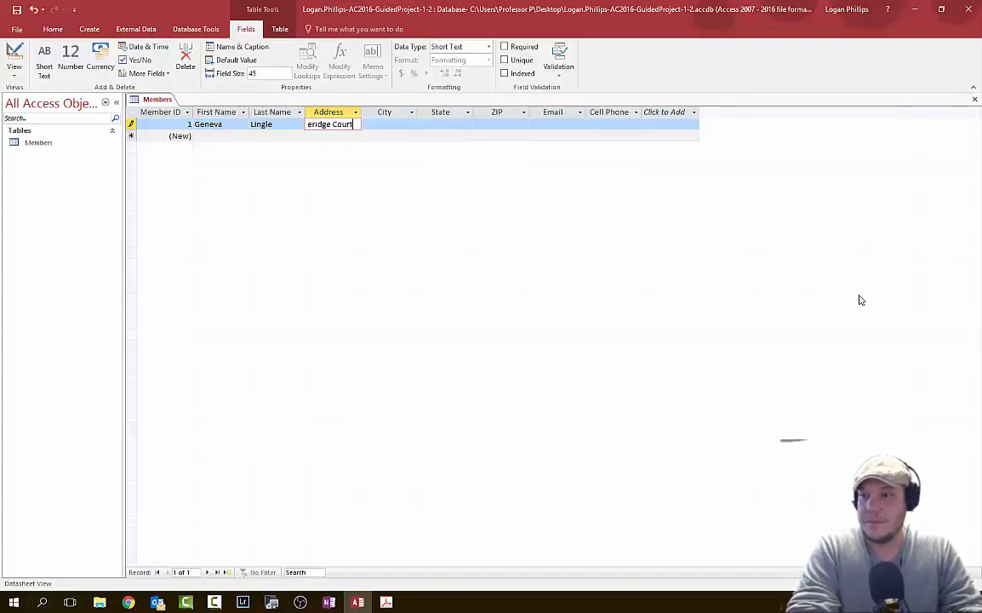
{"action": "key", "text": "Tab"}
{"action": "type", "text": "Cameron Park"}
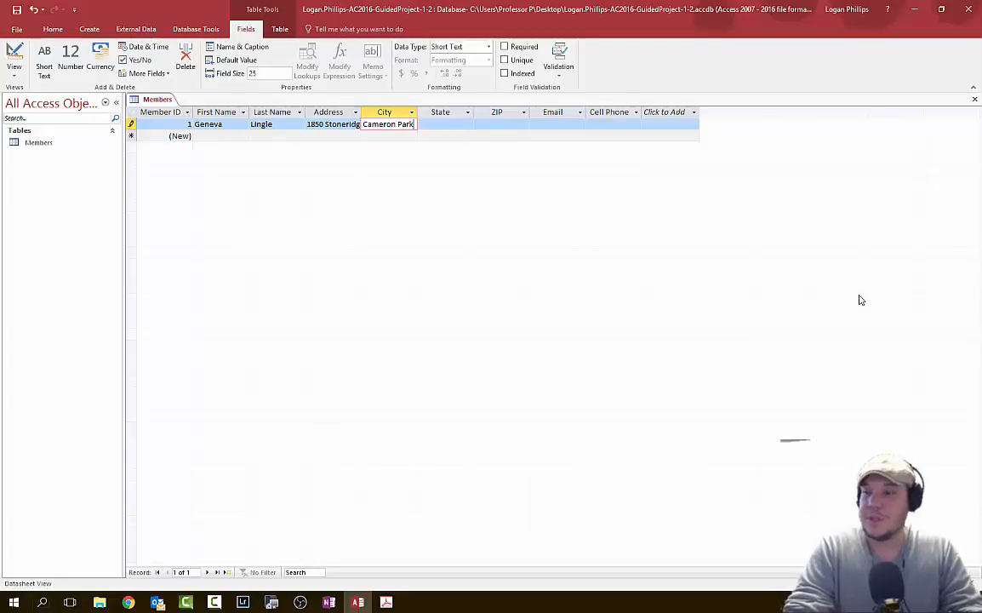
{"action": "key", "text": "Tab"}
{"action": "type", "text": "CA"}
{"action": "key", "text": "Tab"}
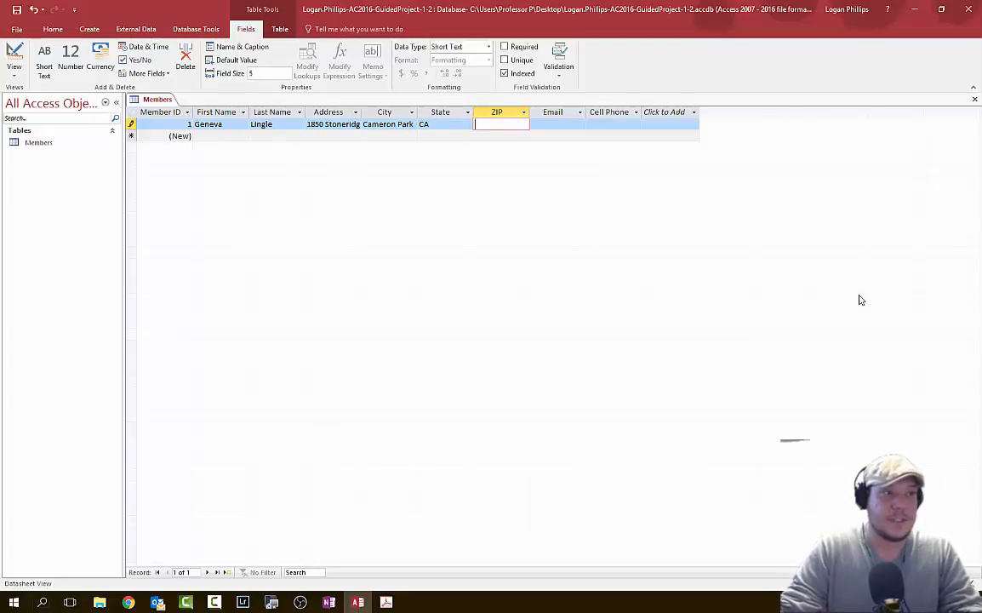
{"action": "type", "text": "95682"}
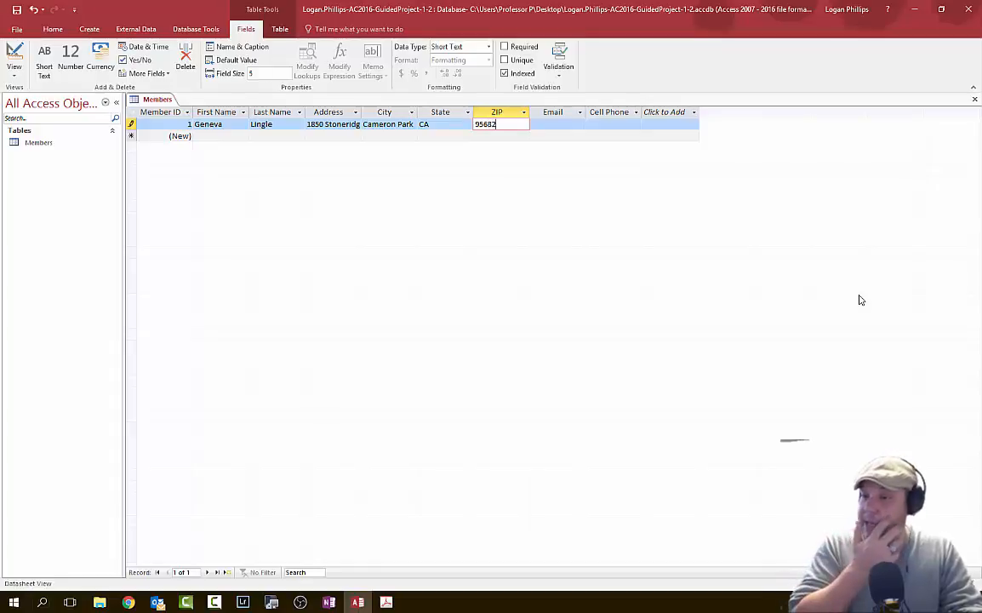
- Enter the member's e-mail address and cell phone number, then check the values
{"action": "key", "text": "Tab"}
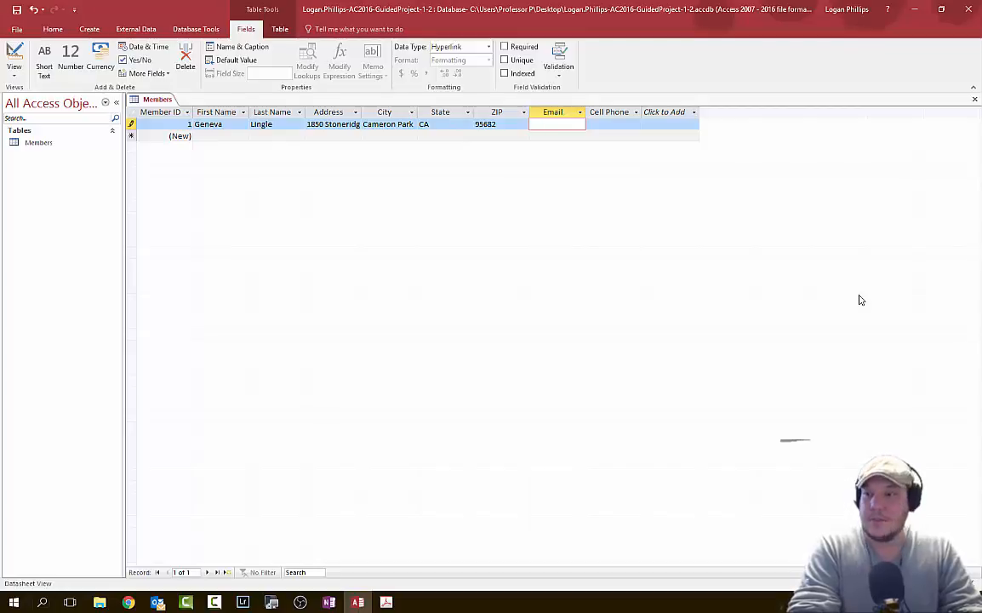
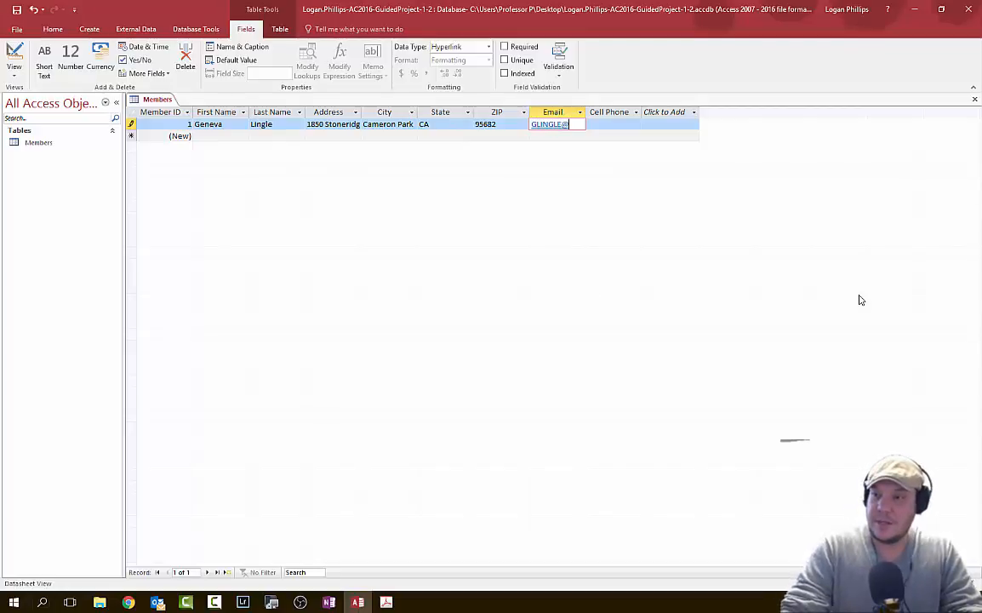
{"action": "key", "text": "Tab"}
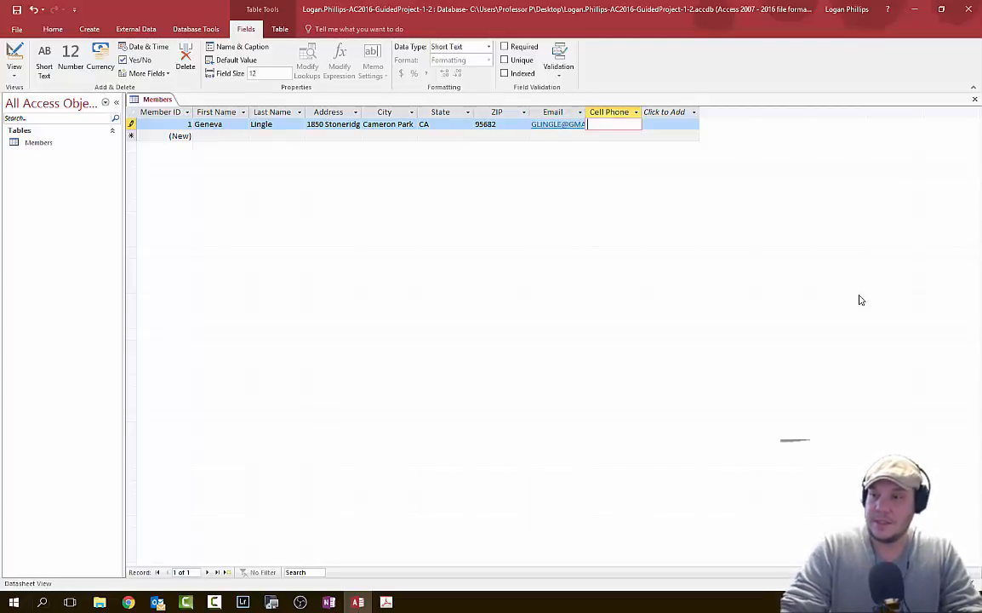
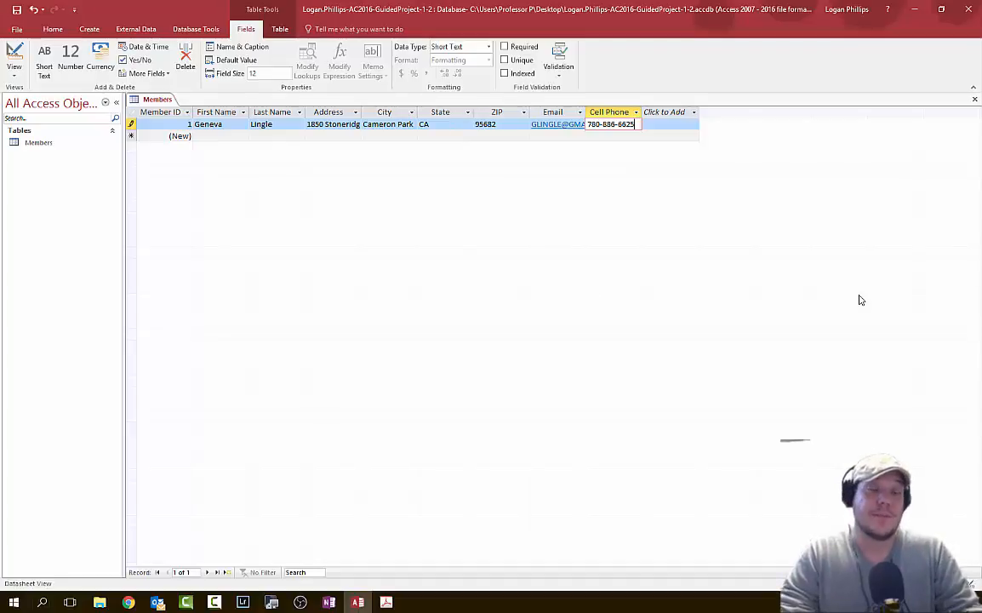
{"action": "key", "text": "Left"}
{"action": "key", "text": "Left"}
{"action": "key", "text": "Left"}
{"action": "key", "text": "Left"}
{"action": "key", "text": "Left"}
{"action": "key", "text": "Left"}
{"action": "key", "text": "Left"}
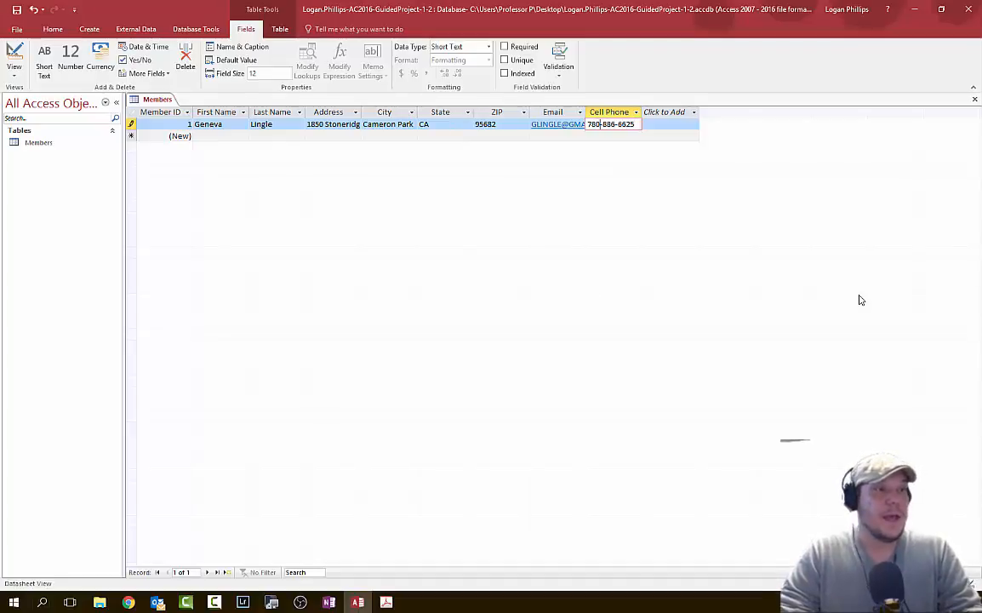
{"action": "key", "text": "Right"}
{"action": "key", "text": "Right"}
{"action": "key", "text": "Right"}
{"action": "key", "text": "Right"}
{"action": "key", "text": "Right"}
{"action": "key", "text": "Right"}
{"action": "key", "text": "Right"}
{"action": "key", "text": "Right"}
{"action": "key", "text": "Right"}
{"action": "key", "text": "Right"}
{"action": "key", "text": "Right"}
{"action": "key", "text": "Right"}
{"action": "key", "text": "Right"}
{"action": "key", "text": "Right"}
{"action": "key", "text": "Right"}
{"action": "key", "text": "Right"}
{"action": "key", "text": "Right"}
{"action": "key", "text": "Right"}
{"action": "key", "text": "Right"}
{"action": "key", "text": "Right"}
{"action": "key", "text": "Up"}
{"action": "key", "text": "Left"}
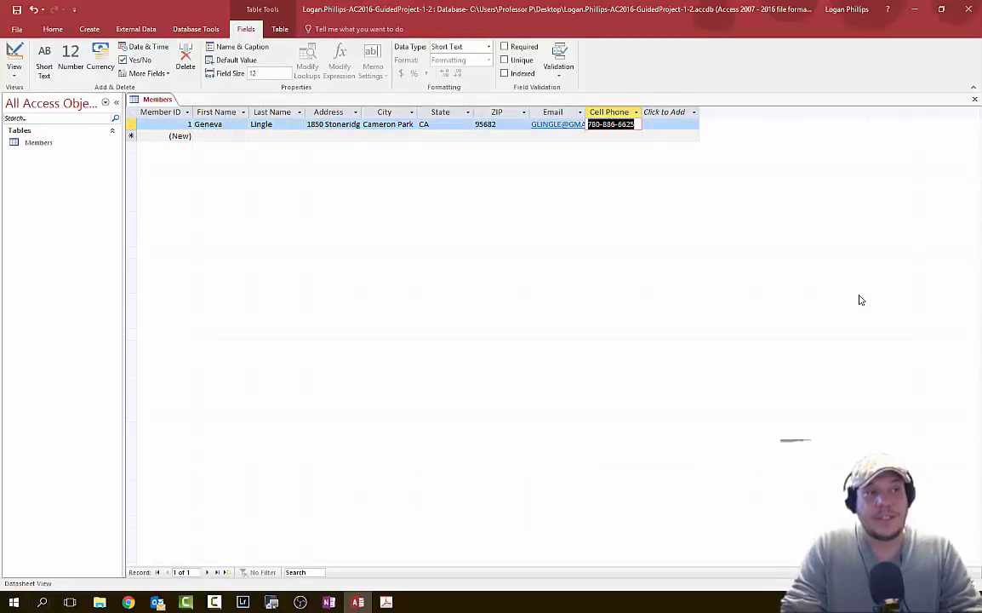
{"action": "key", "text": "Left"}
{"action": "key", "text": "Right"}
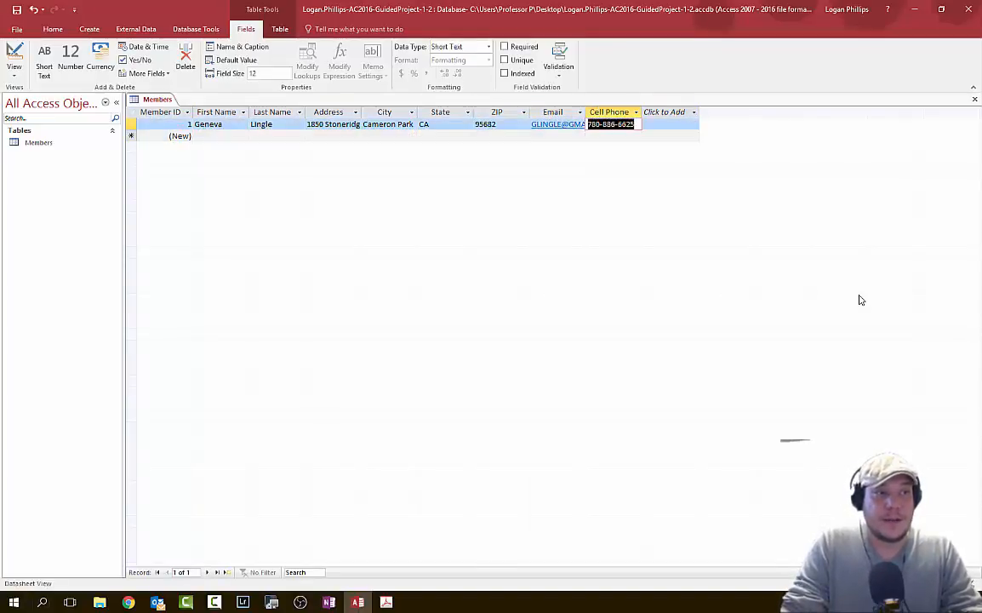
- Close the Outlook draft opened from the member's e-mail link without saving it
{"action": "left_click", "coordinate": [546, 126]}
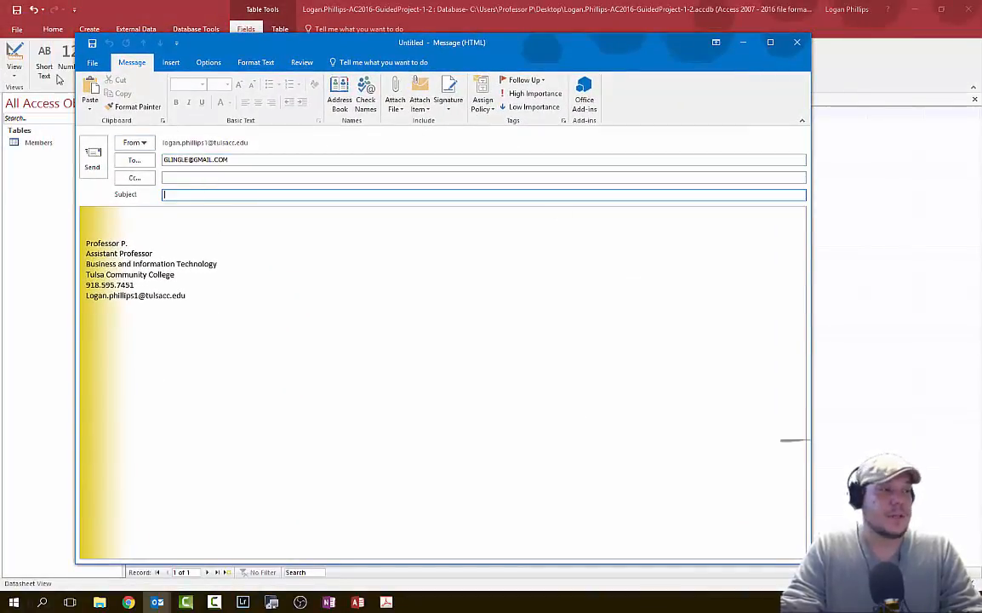
{"action": "left_click", "coordinate": [797, 41]}
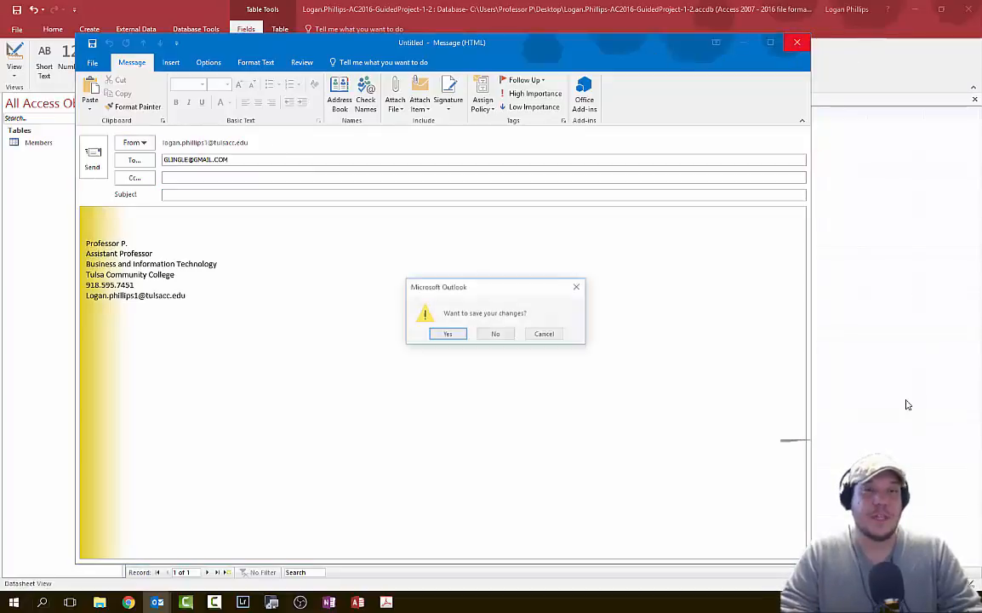
{"action": "left_click", "coordinate": [499, 335]}
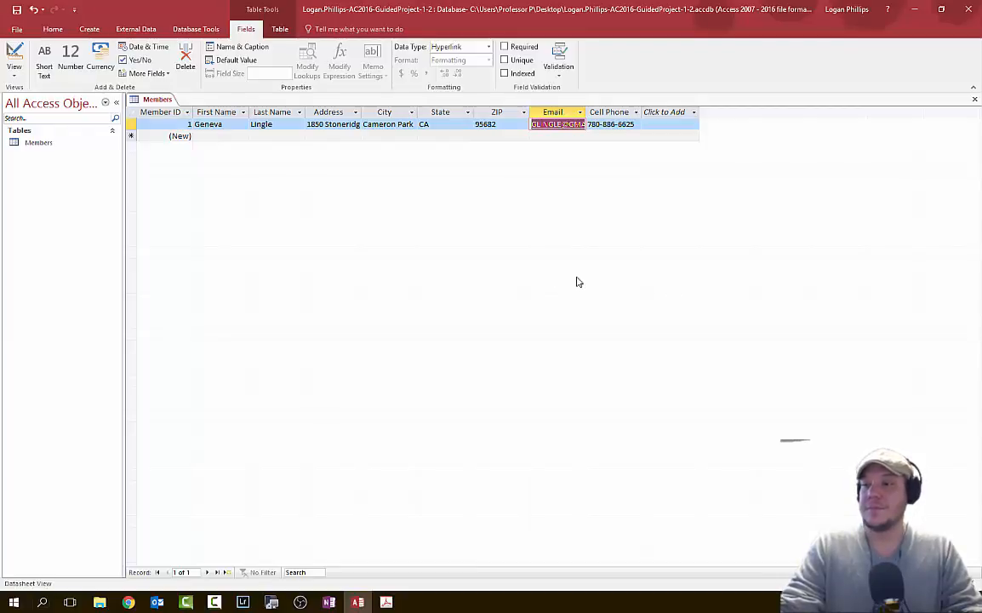
- Type three more member records into the new-record row of the datasheet
{"action": "key", "text": "alt+Tab"}
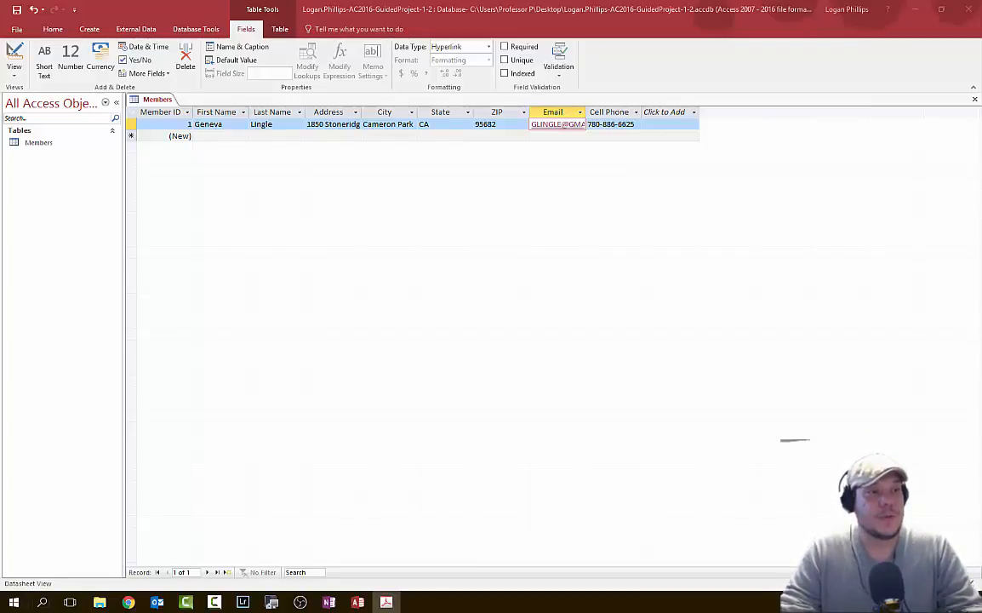
{"action": "left_click", "coordinate": [166, 136]}
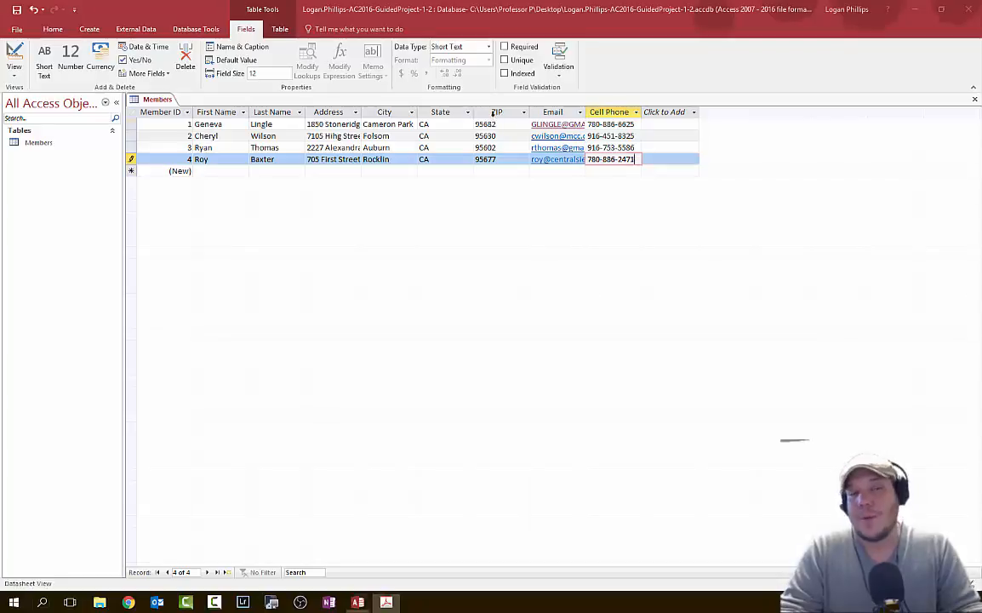
{"action": "left_click", "coordinate": [497, 112]}
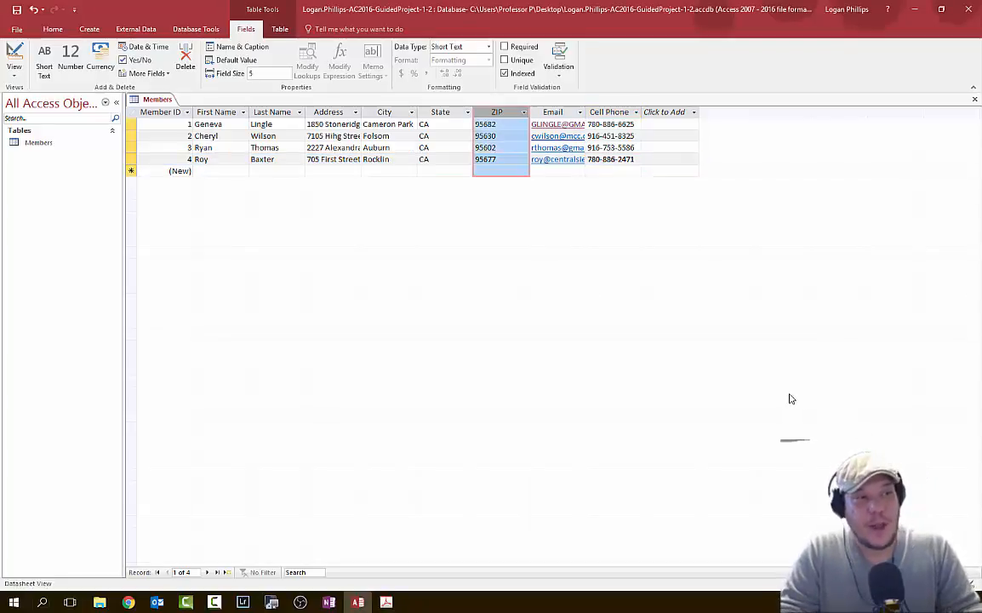
- Set the ZIP column's field width to 7
{"action": "right_click", "coordinate": [503, 113]}
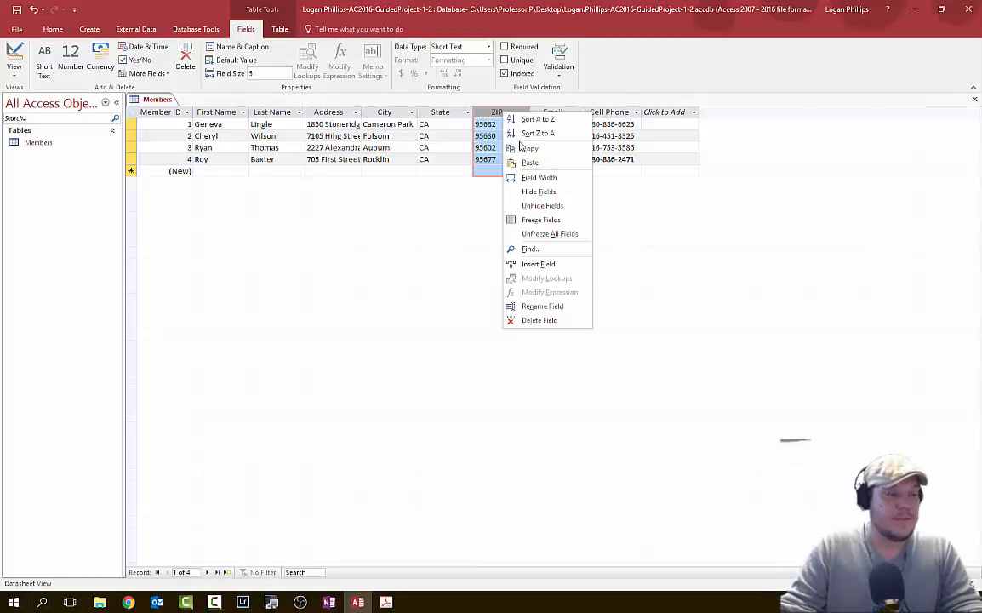
{"action": "left_click", "coordinate": [532, 177]}
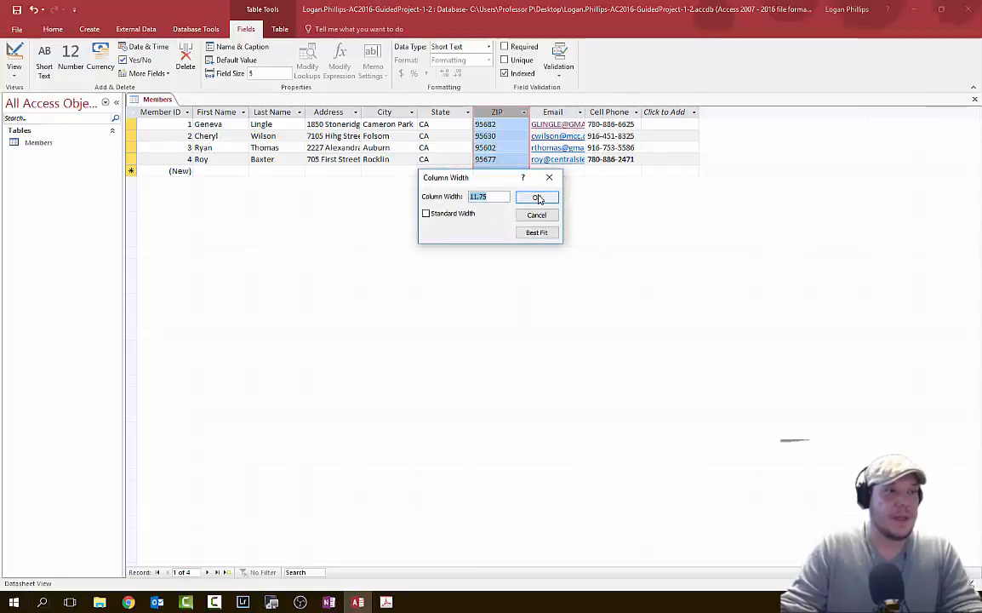
{"action": "type", "text": "7"}
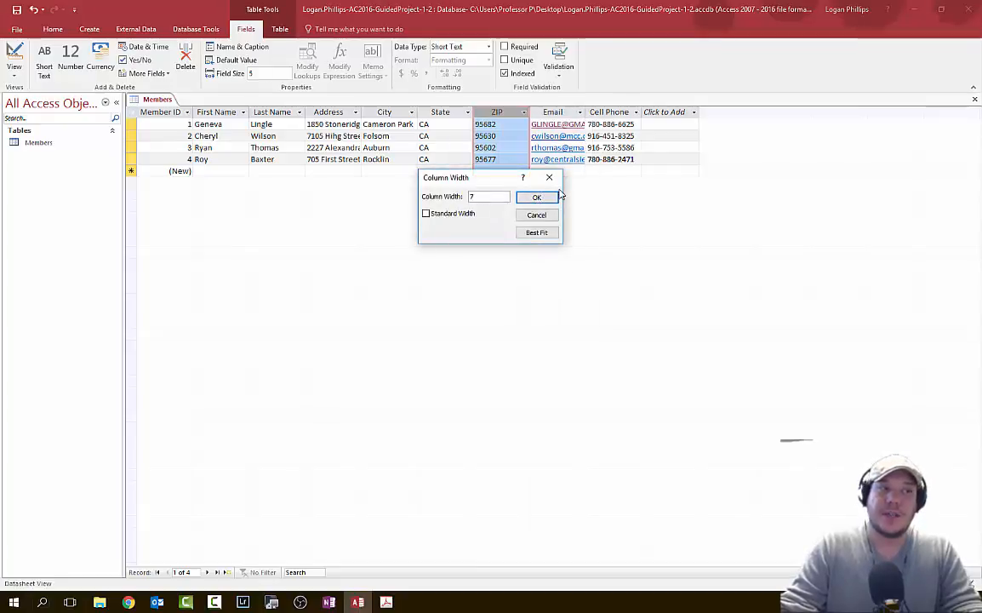
{"action": "left_click", "coordinate": [538, 197]}
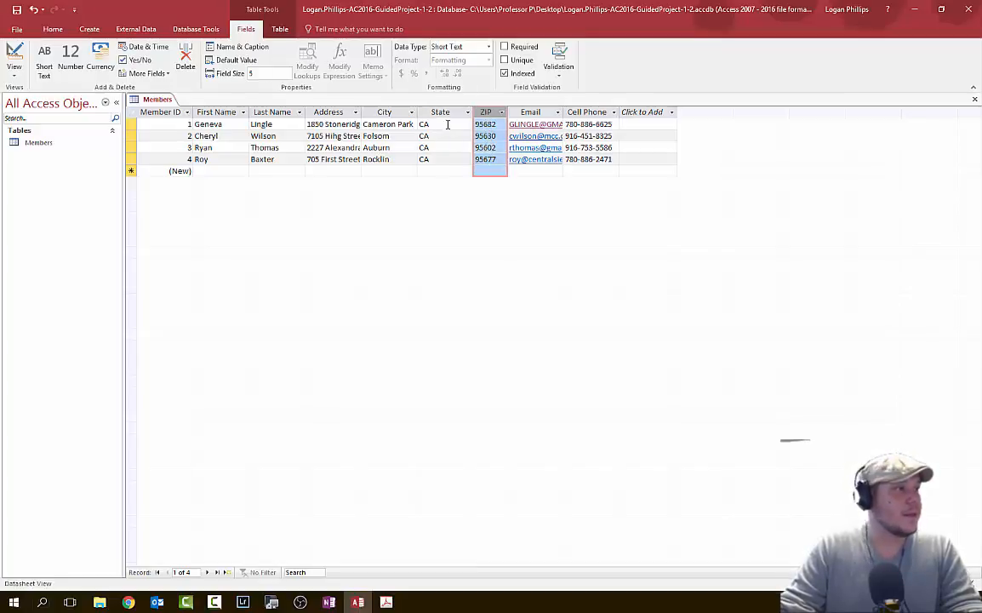
- Center-align the ZIP column values from the Home tab
{"action": "left_click", "coordinate": [53, 31]}
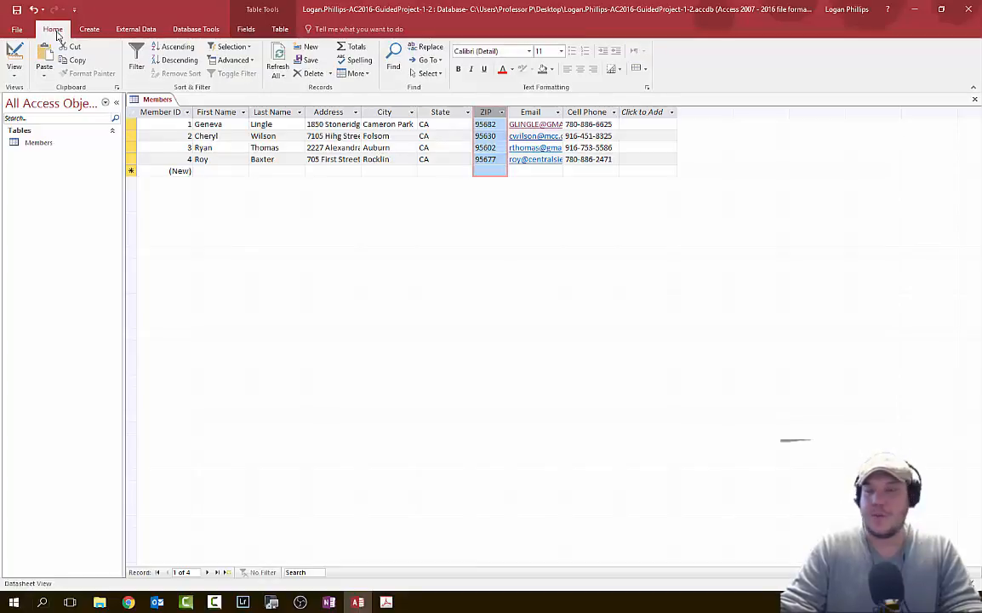
{"action": "left_click", "coordinate": [579, 71]}
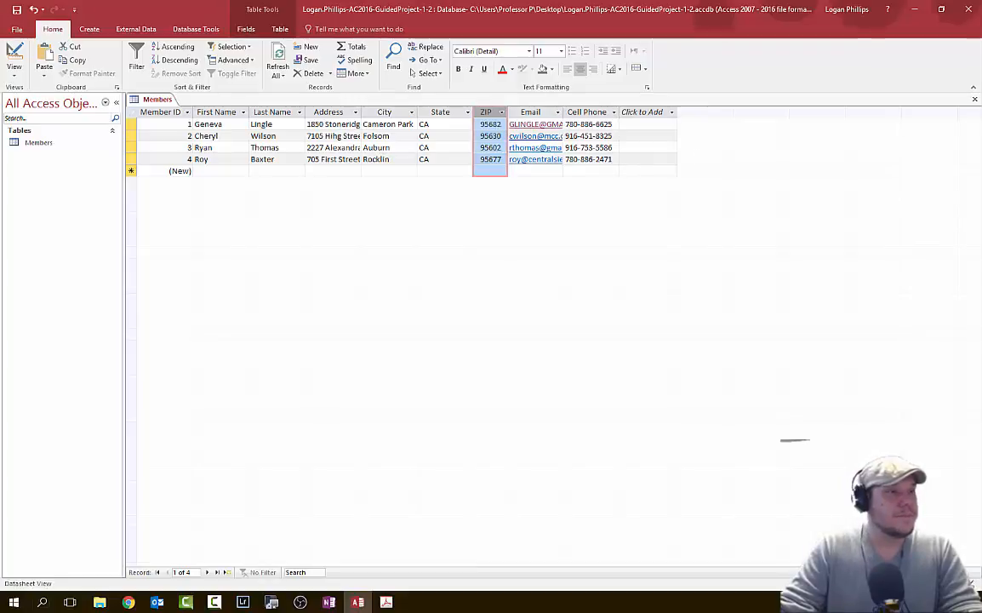
{"action": "key", "text": "alt+Tab"}
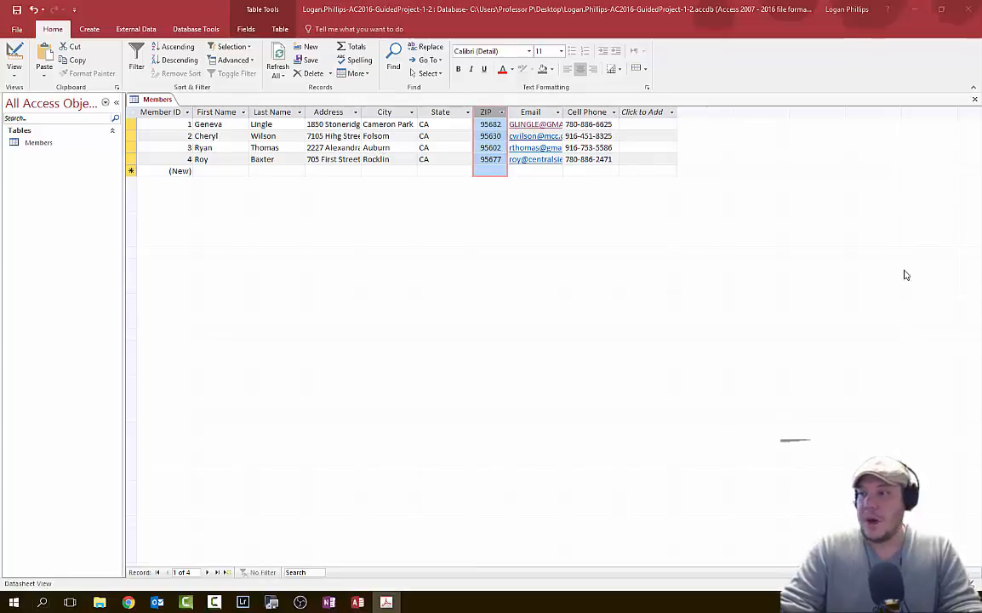
{"action": "left_click", "coordinate": [450, 114]}
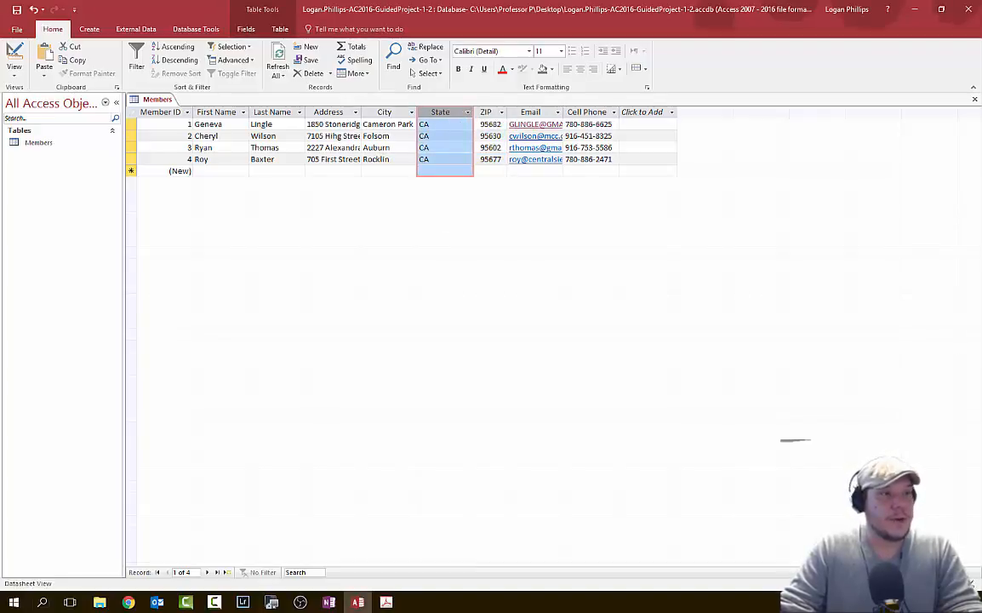
{"action": "right_click", "coordinate": [454, 124]}
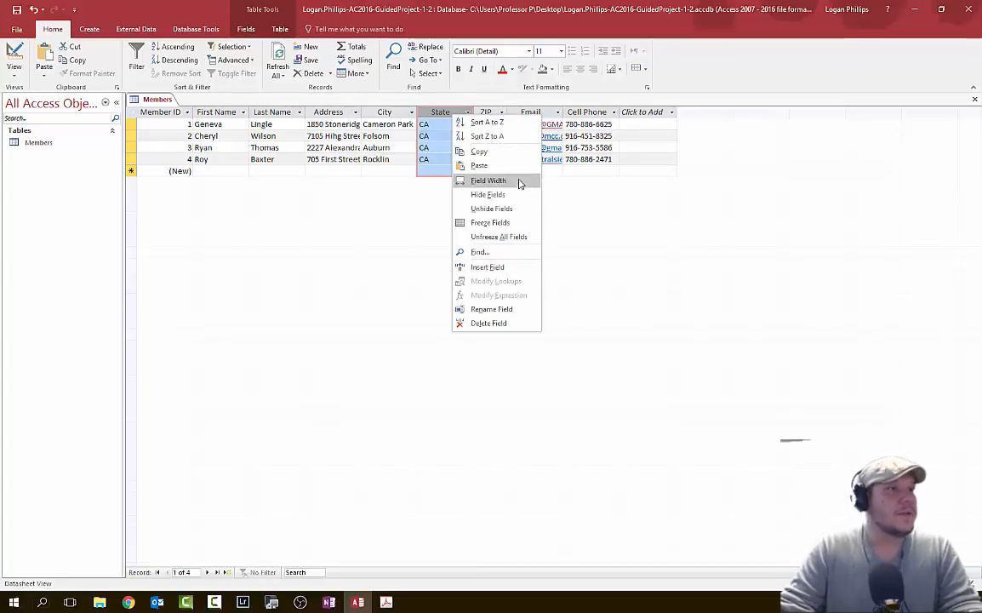
{"action": "left_click", "coordinate": [447, 116]}
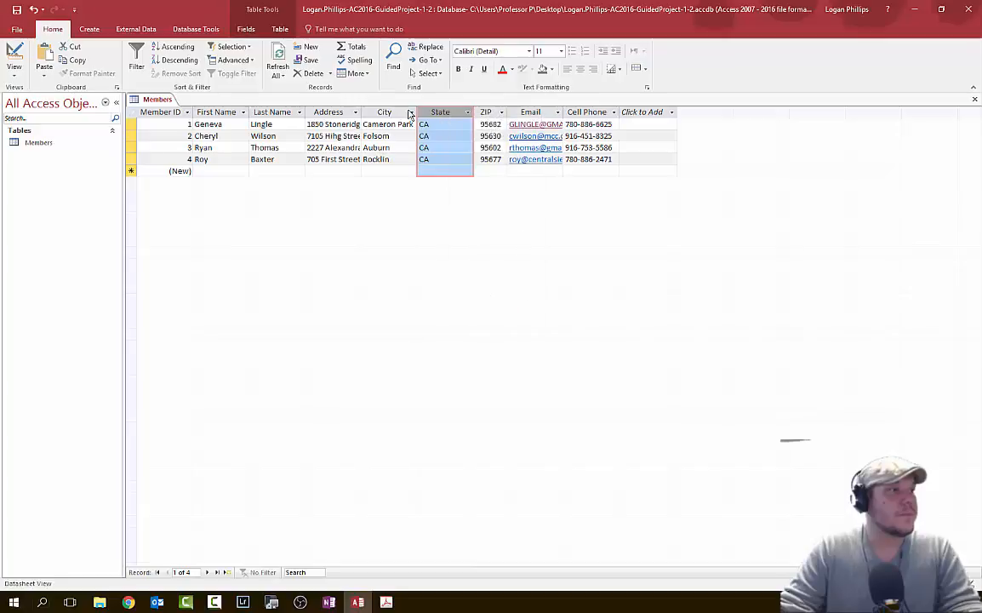
{"action": "left_click", "coordinate": [255, 30]}
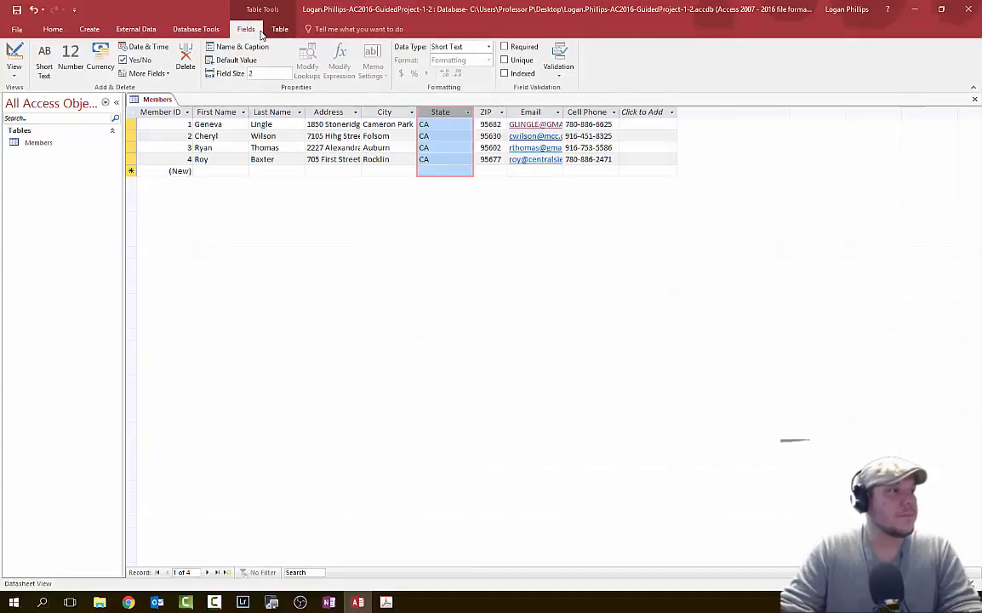
{"action": "left_click", "coordinate": [278, 30]}
{"action": "left_click", "coordinate": [246, 29]}
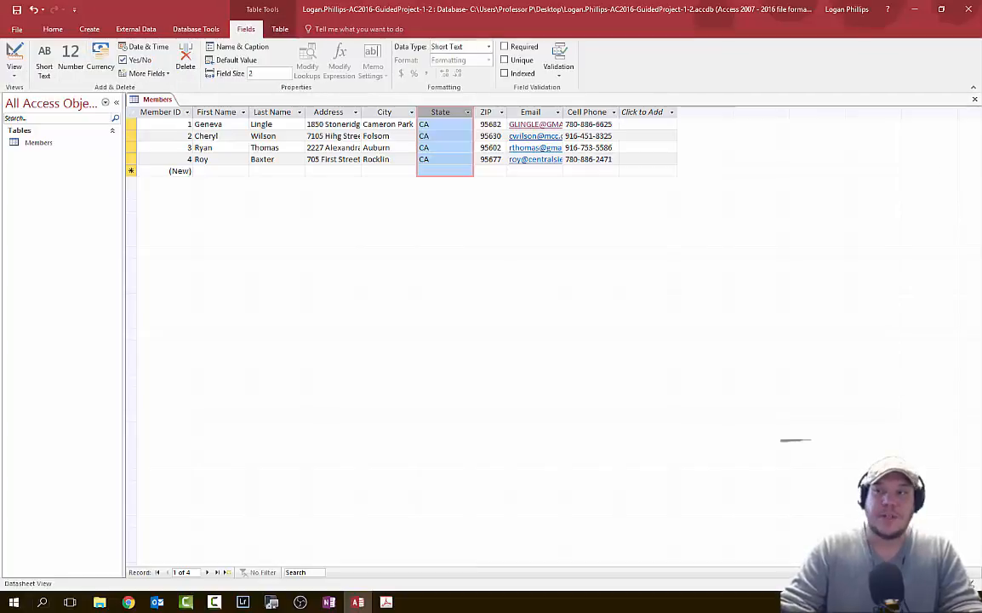
{"action": "key", "text": "alt+Tab"}
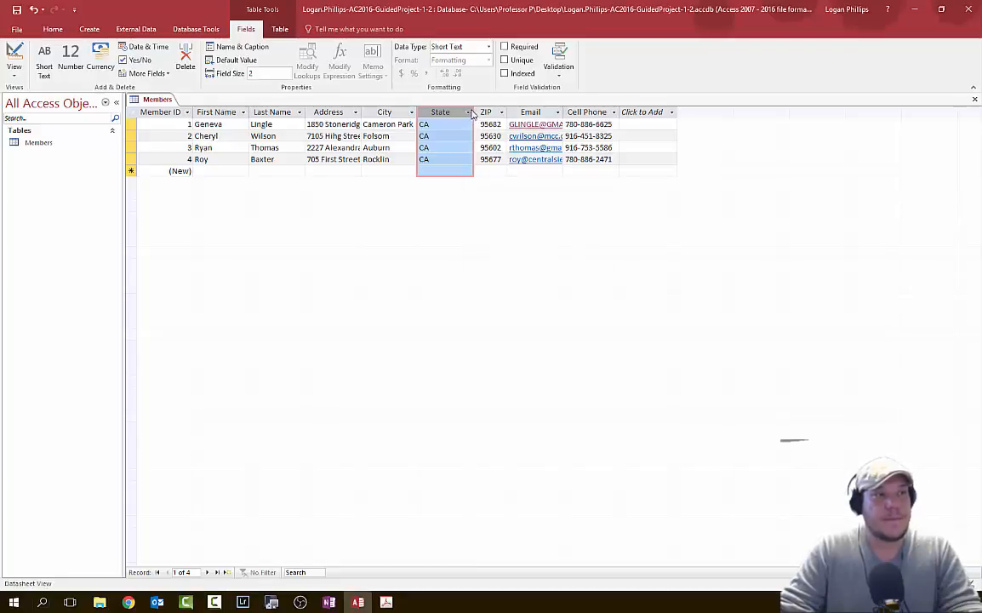
{"action": "left_click", "coordinate": [468, 112]}
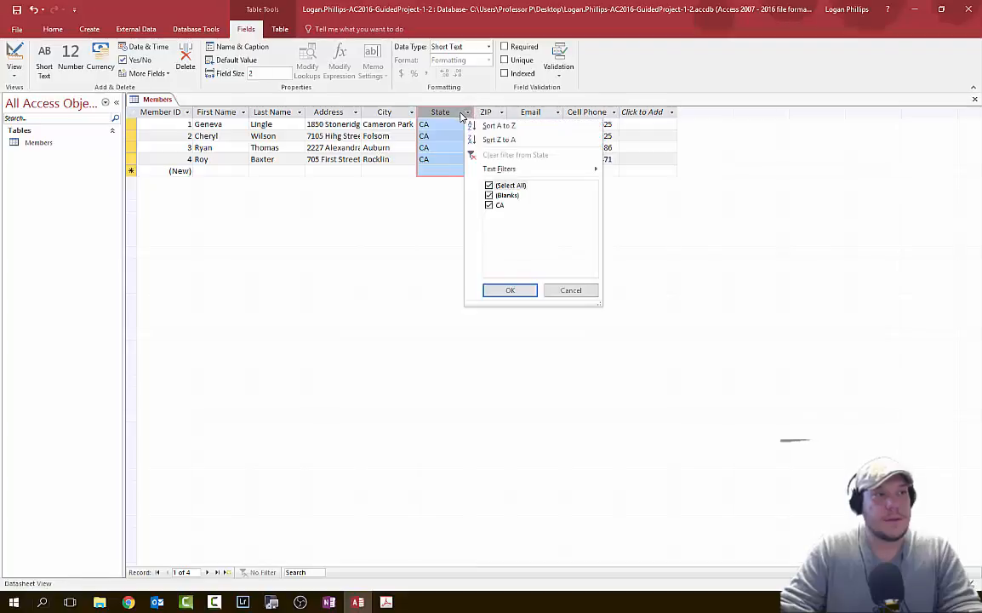
{"action": "left_click", "coordinate": [460, 114]}
{"action": "double_click", "coordinate": [457, 113]}
{"action": "key", "text": "Return"}
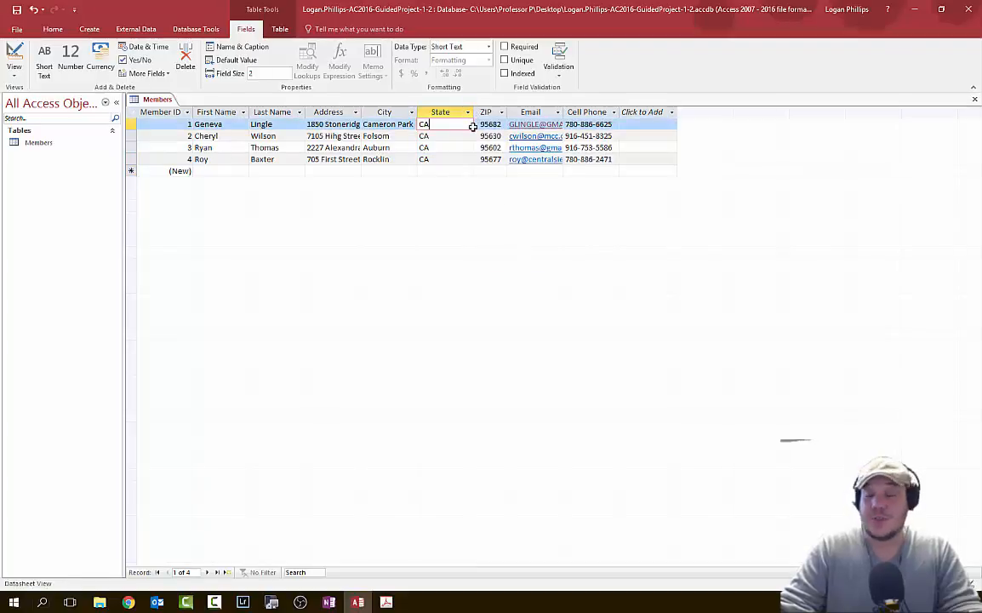
{"action": "left_click", "coordinate": [473, 127]}
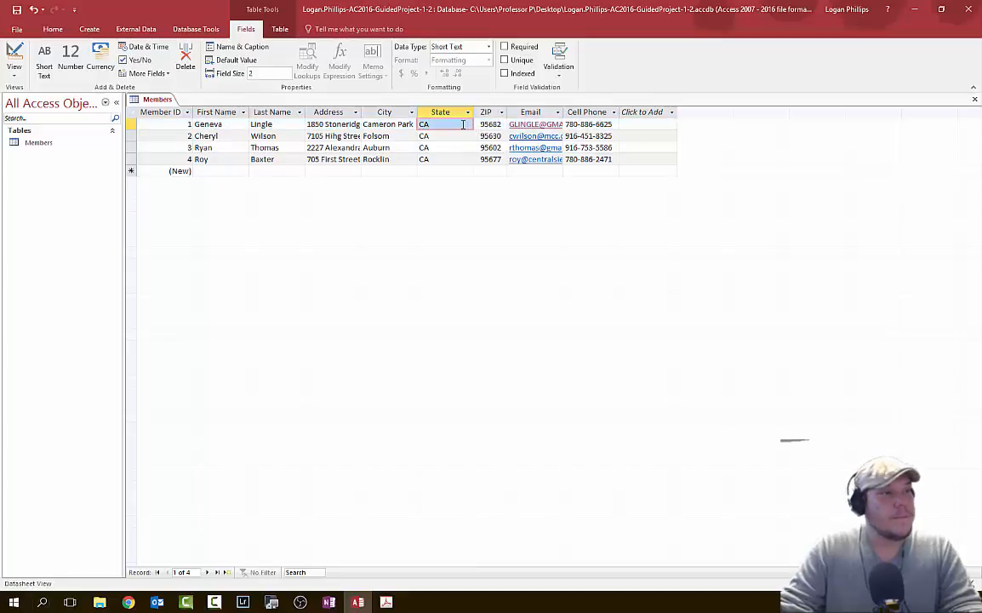
{"action": "left_click", "coordinate": [463, 125]}
- AutoFit the State column so it just fits its two-letter CA values
{"action": "left_click", "coordinate": [440, 112]}
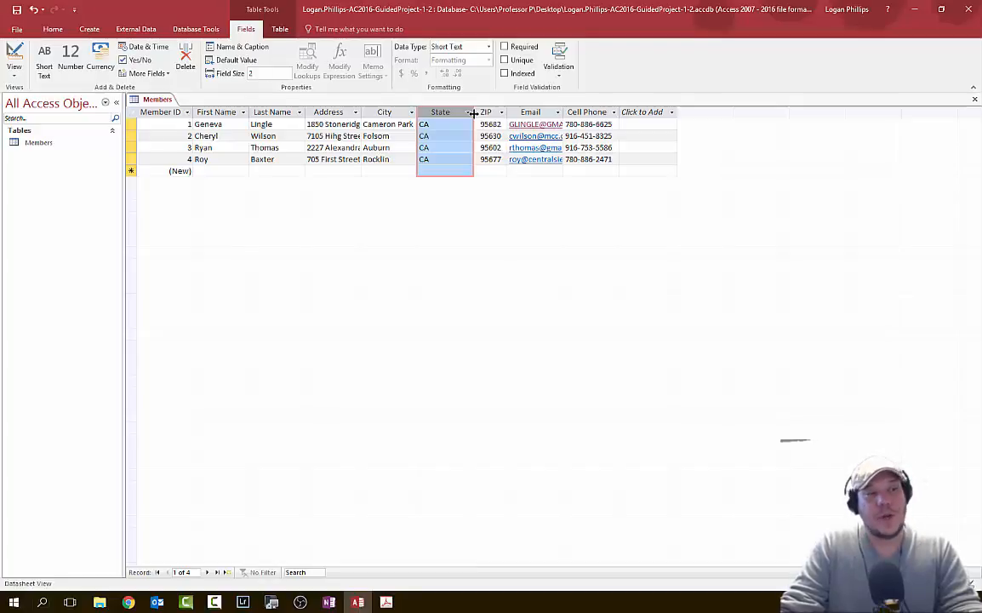
{"action": "double_click", "coordinate": [473, 112]}
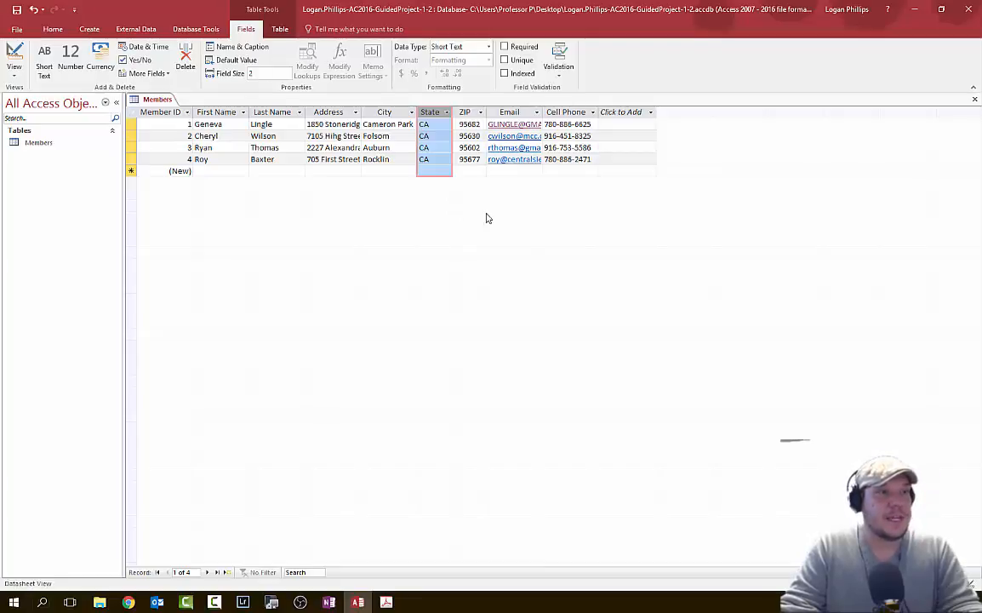
{"action": "left_click", "coordinate": [52, 30]}
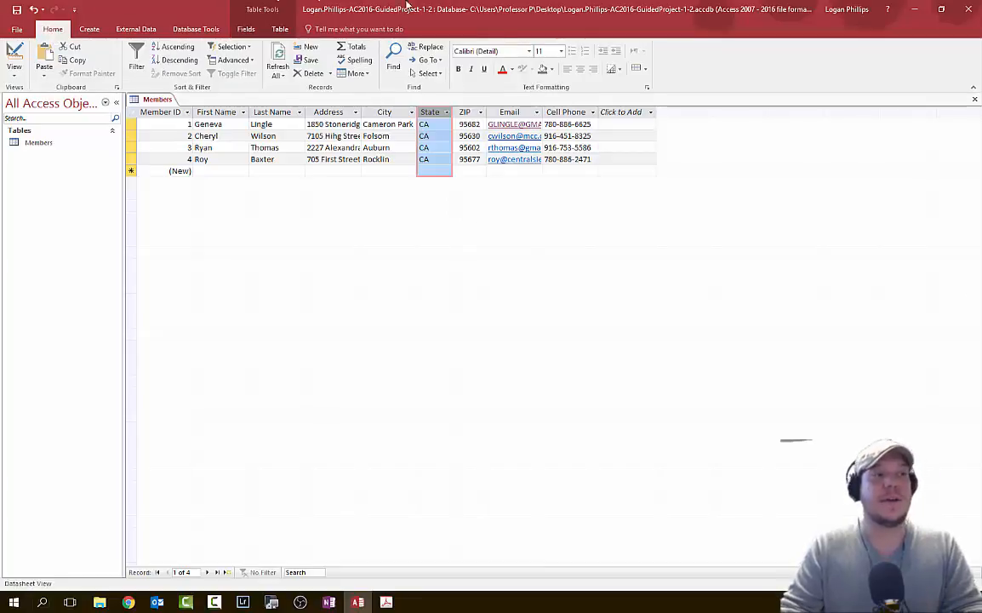
- Center-align the State column values
{"action": "left_click", "coordinate": [581, 70]}
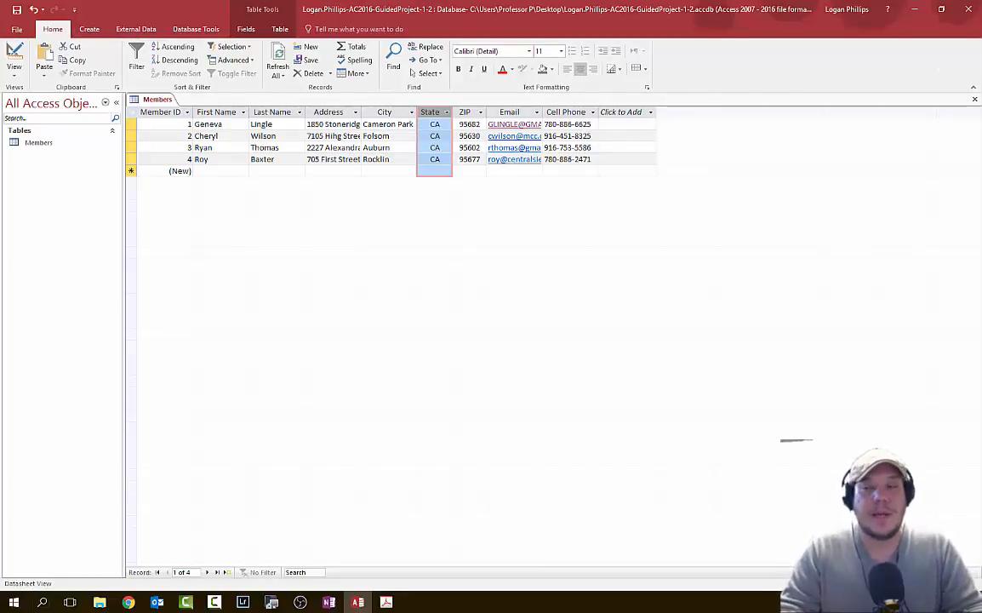
{"action": "key", "text": "alt+Tab"}
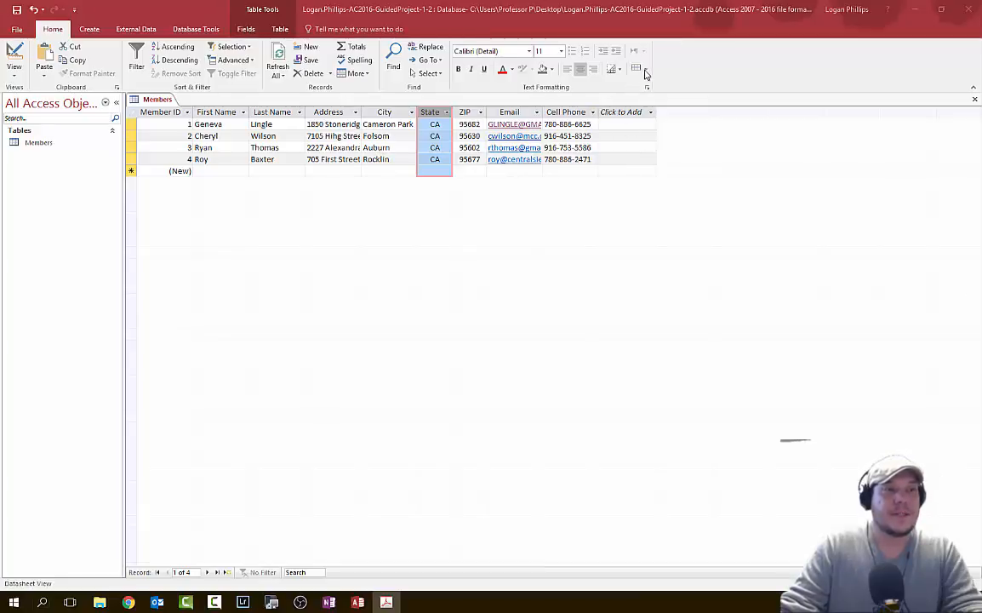
{"action": "left_click", "coordinate": [714, 73]}
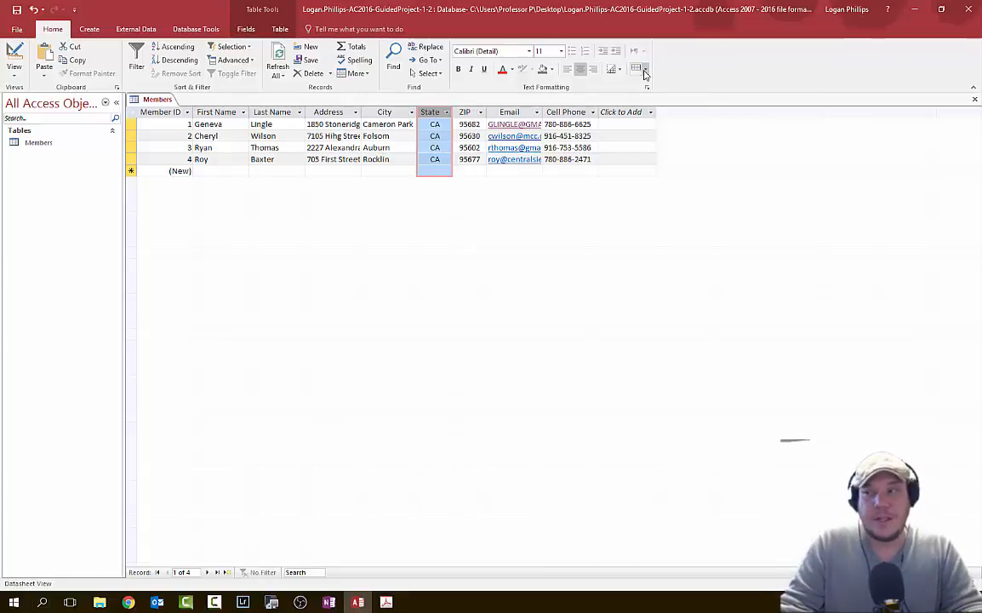
- Shade alternate rows Blue-Gray, Text 2, Lighter 80%
{"action": "left_click", "coordinate": [644, 72]}
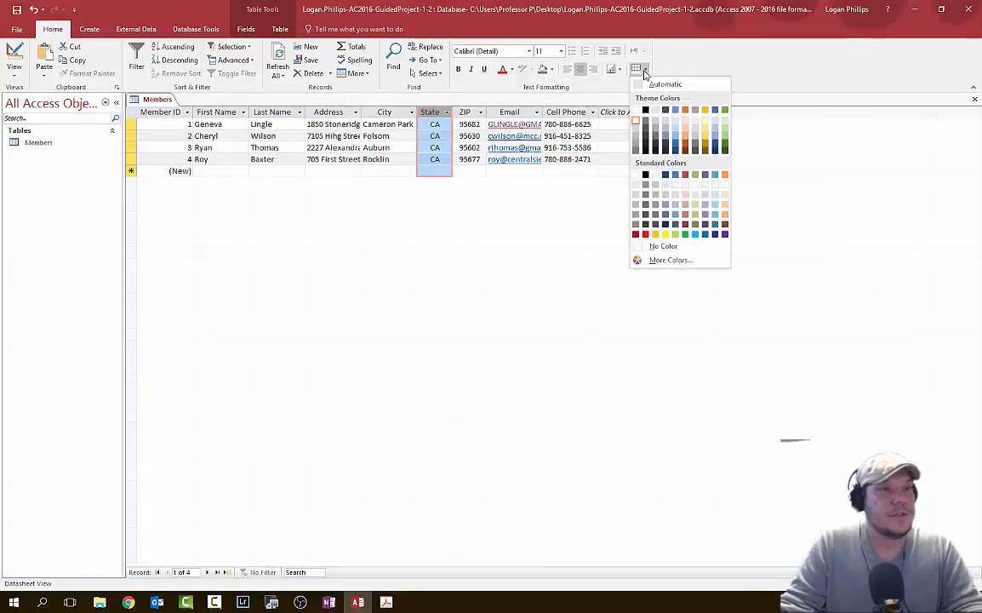
{"action": "left_click", "coordinate": [667, 127]}
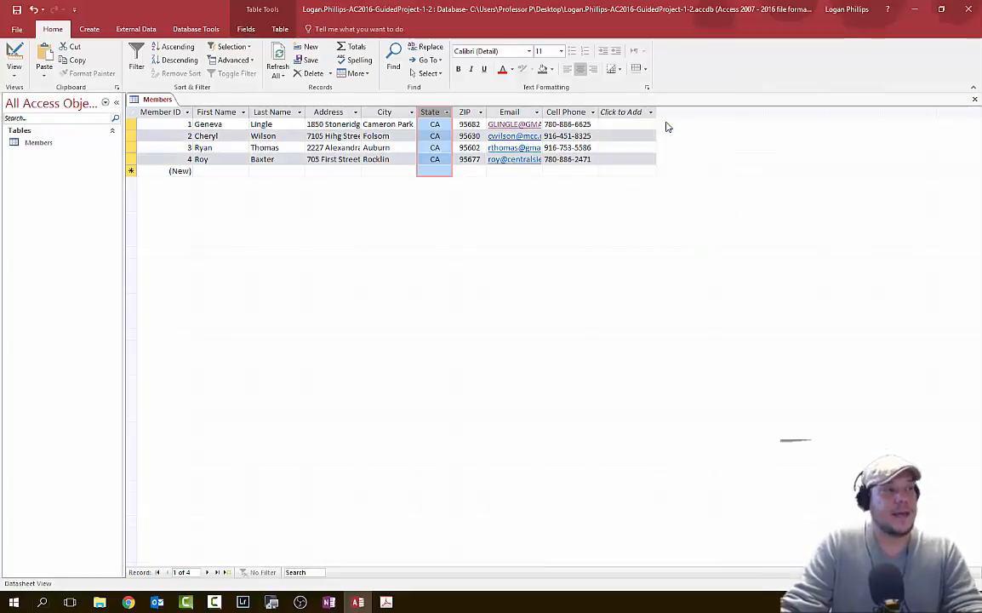
{"action": "left_click", "coordinate": [569, 170]}
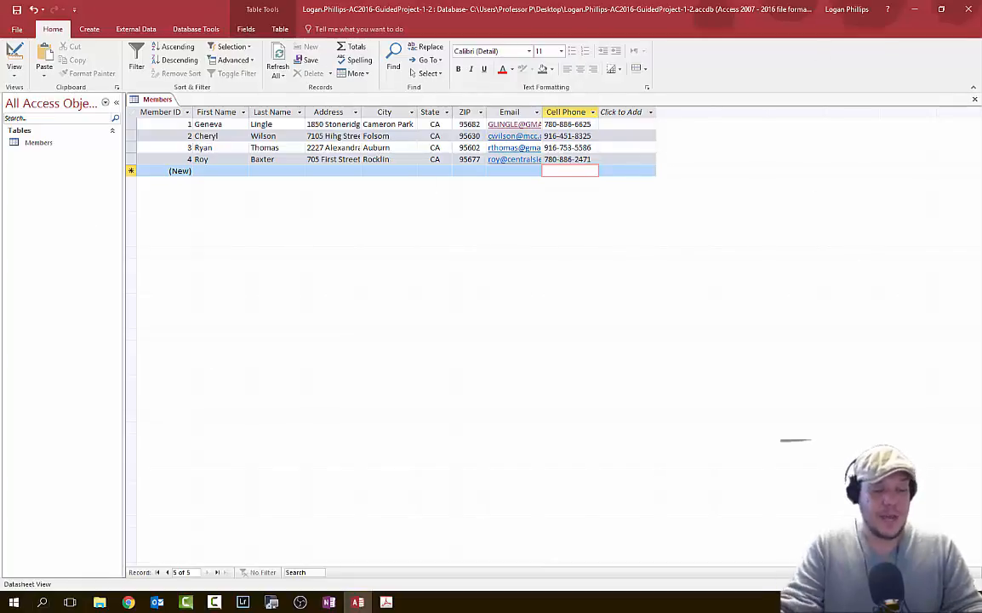
- Save the Members table and close its tab
{"action": "key", "text": "alt+Tab"}
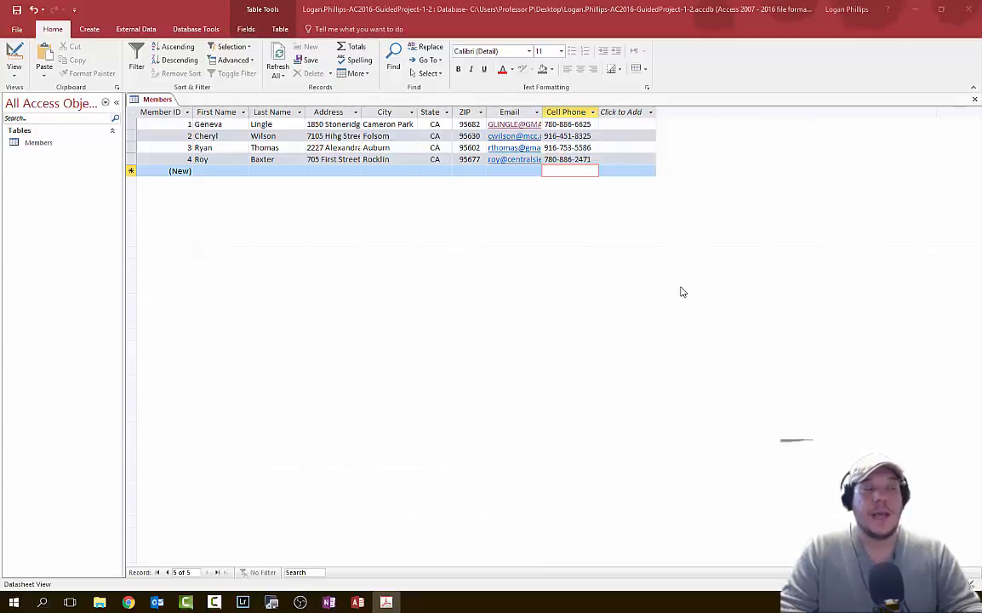
{"action": "left_click", "coordinate": [17, 10]}
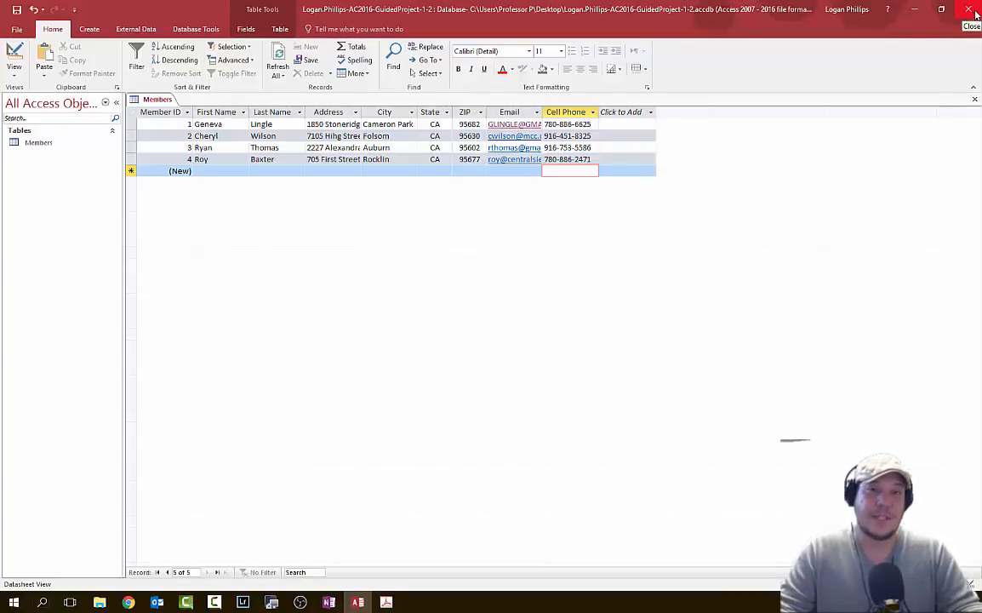
{"action": "left_click", "coordinate": [975, 101]}
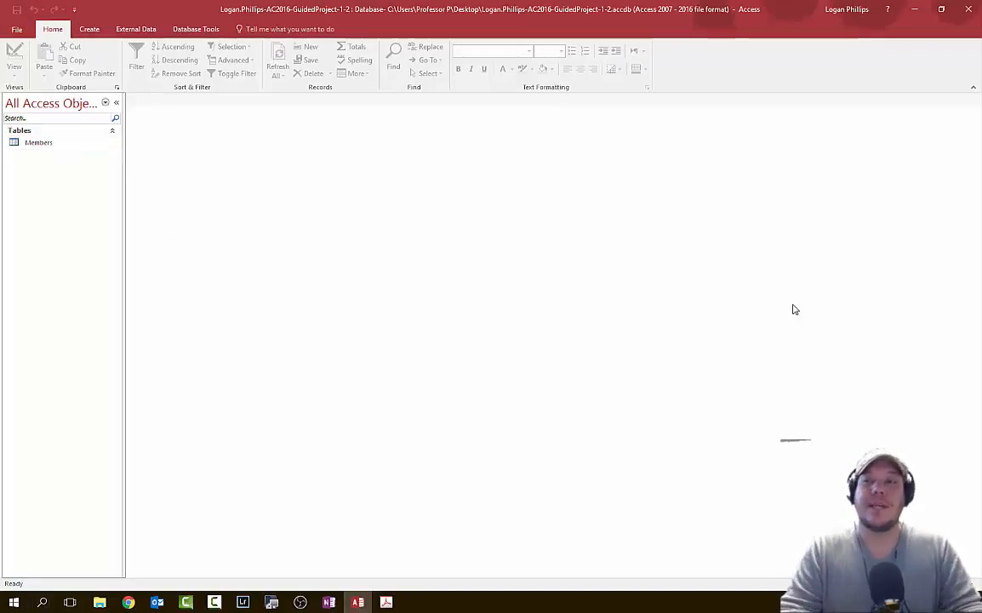
{"action": "key", "text": "alt+Tab"}
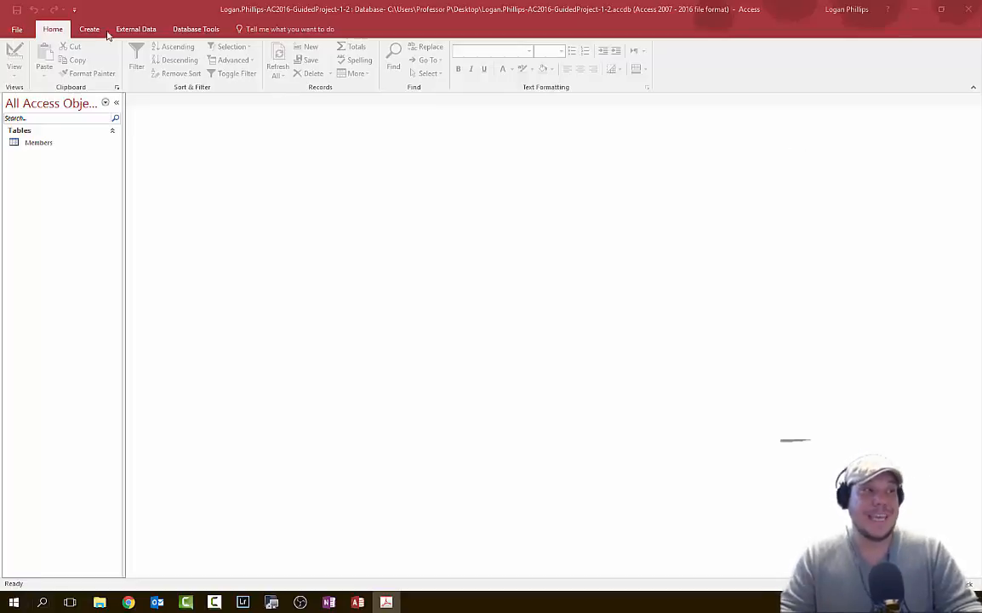
- Choose MembersDataFile-01 on the Desktop as the Excel import source file
{"action": "left_click", "coordinate": [136, 29]}
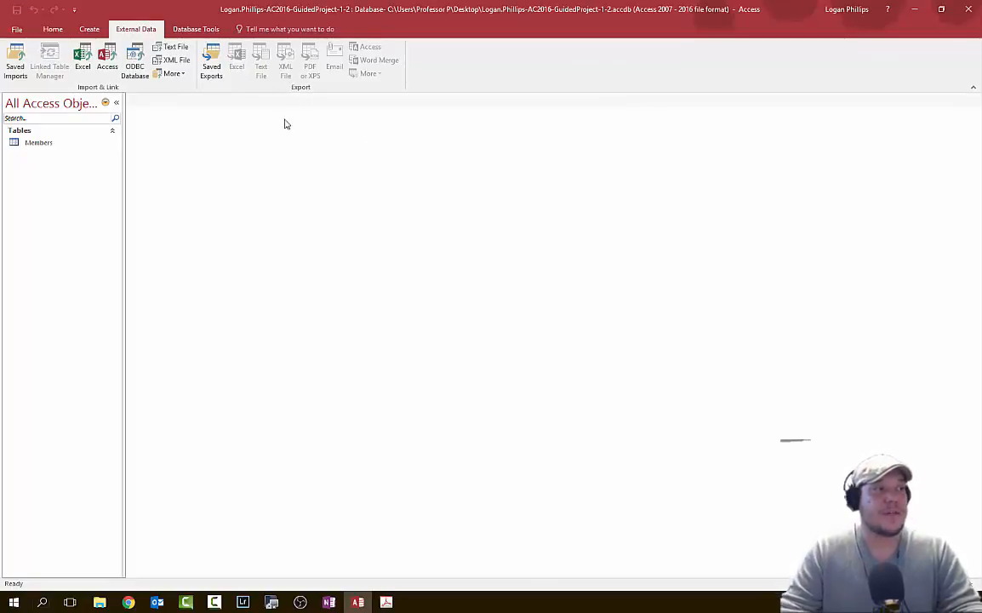
{"action": "left_click", "coordinate": [83, 56]}
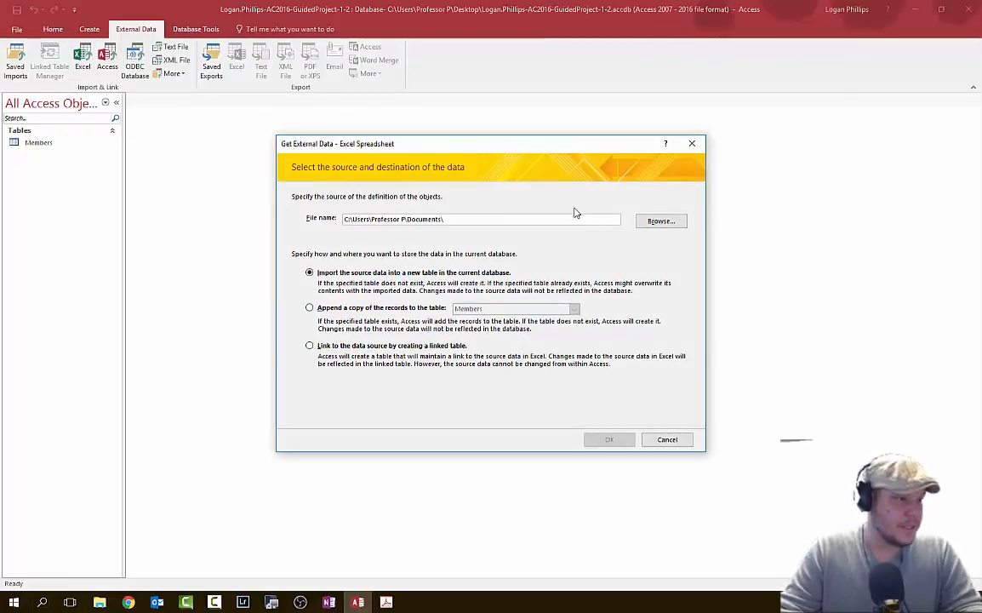
{"action": "left_click", "coordinate": [661, 220]}
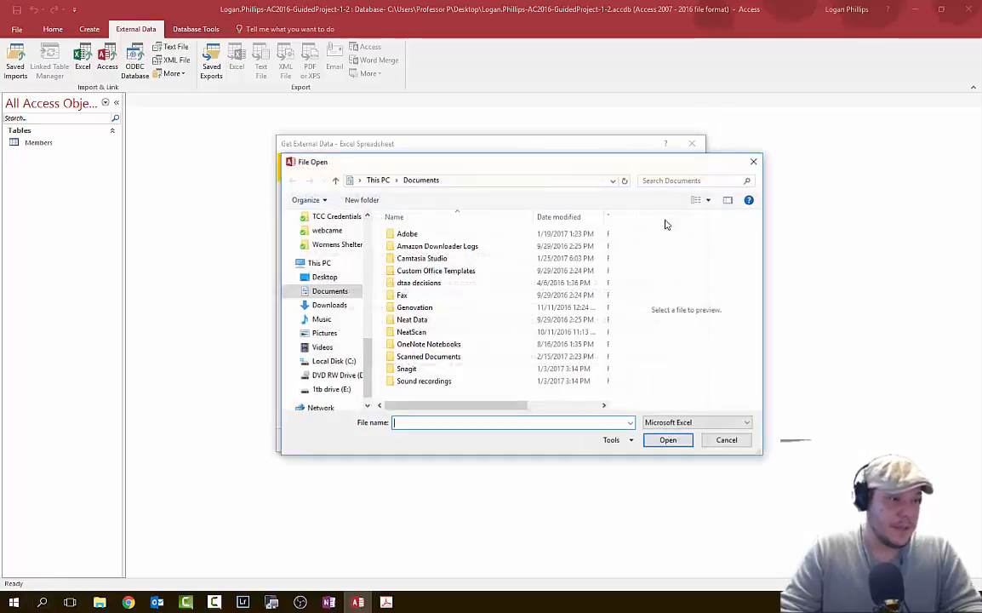
{"action": "left_click", "coordinate": [341, 278]}
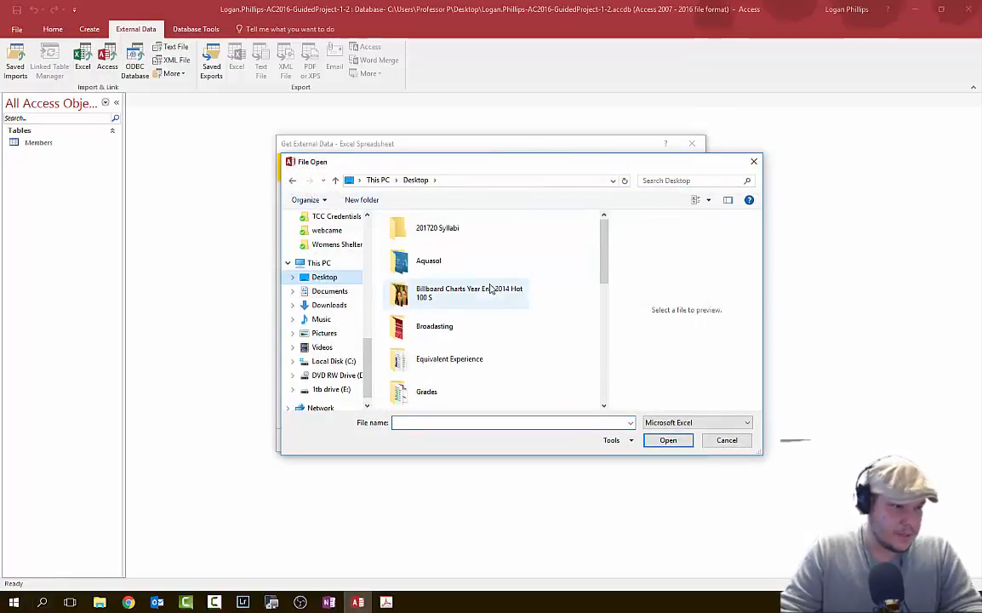
{"action": "scroll", "coordinate": [489, 288], "scroll_direction": "down", "scroll_amount": 5}
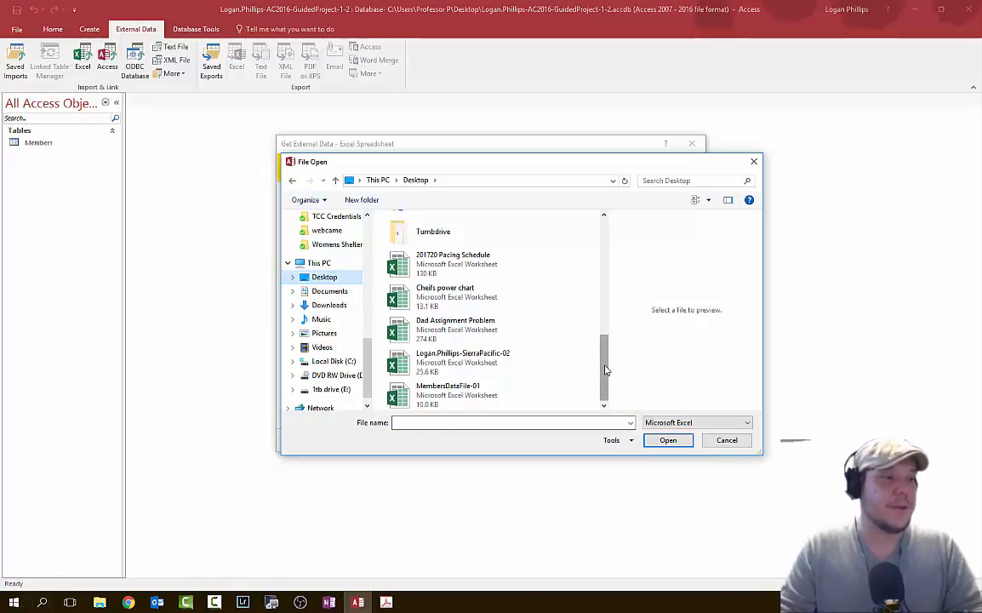
{"action": "left_click", "coordinate": [489, 391]}
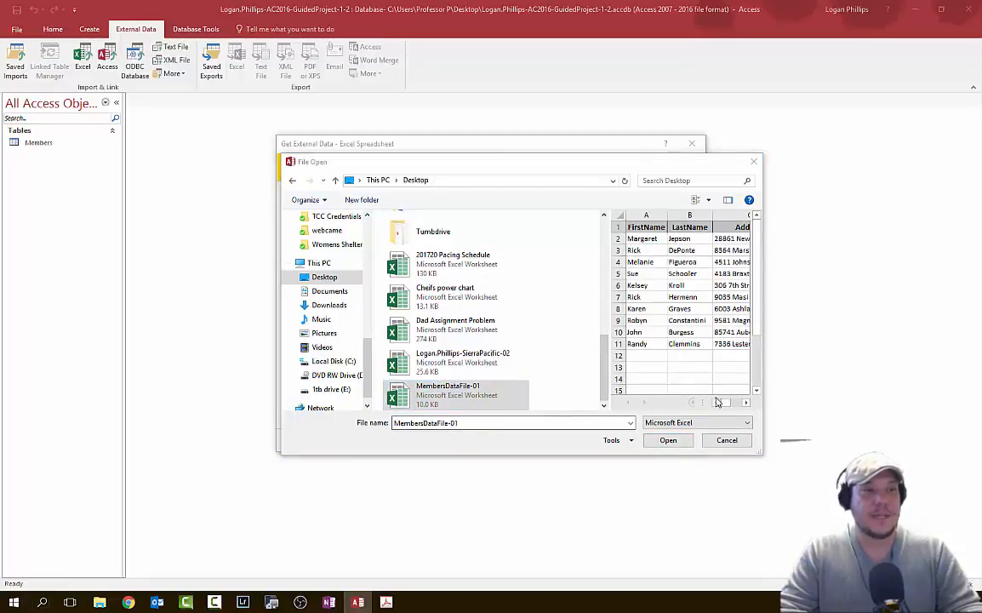
{"action": "left_click", "coordinate": [749, 403]}
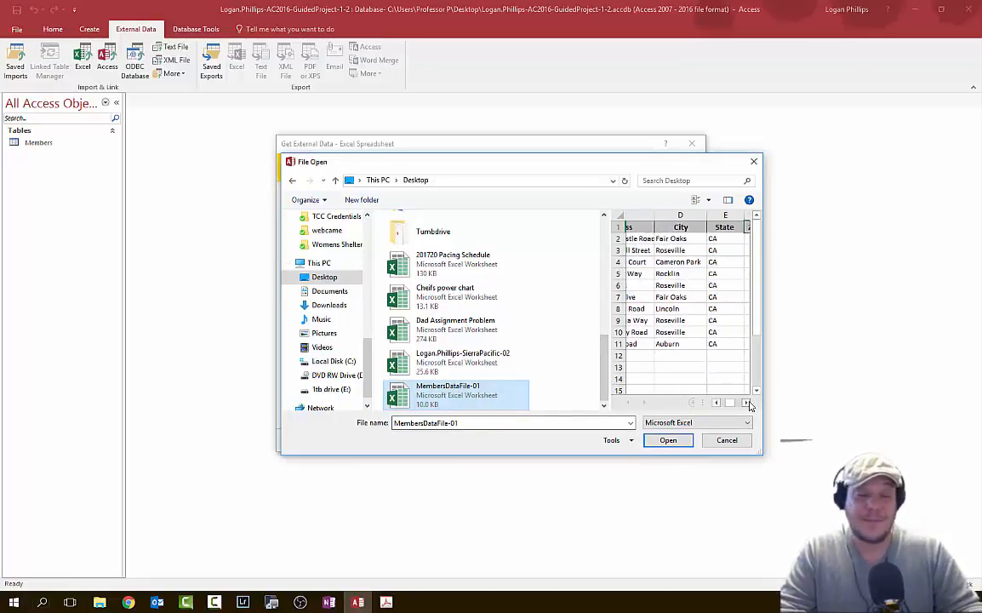
{"action": "left_click", "coordinate": [749, 403]}
{"action": "left_click", "coordinate": [749, 402]}
{"action": "left_click", "coordinate": [748, 403]}
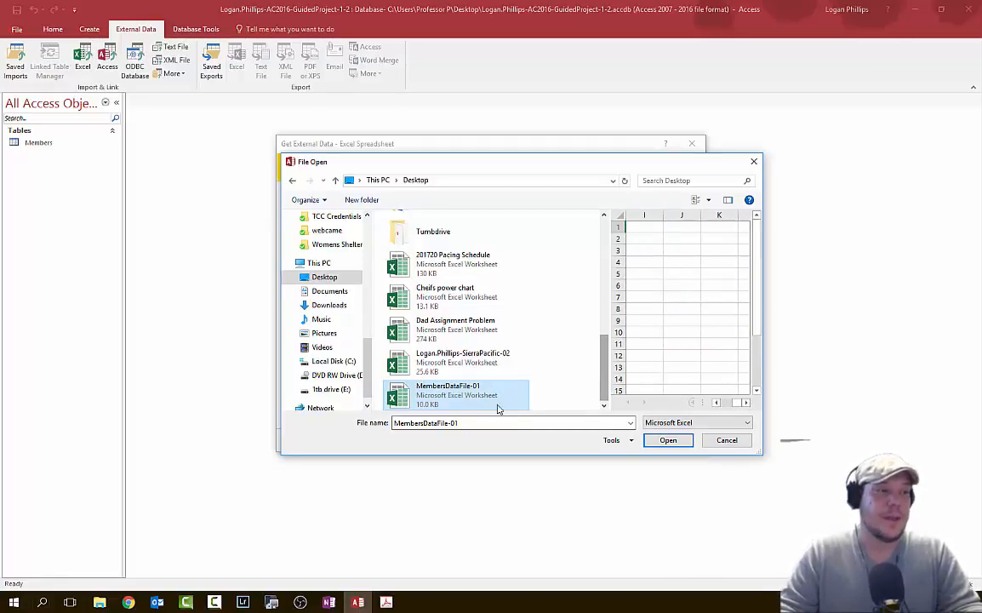
{"action": "left_click", "coordinate": [668, 441]}
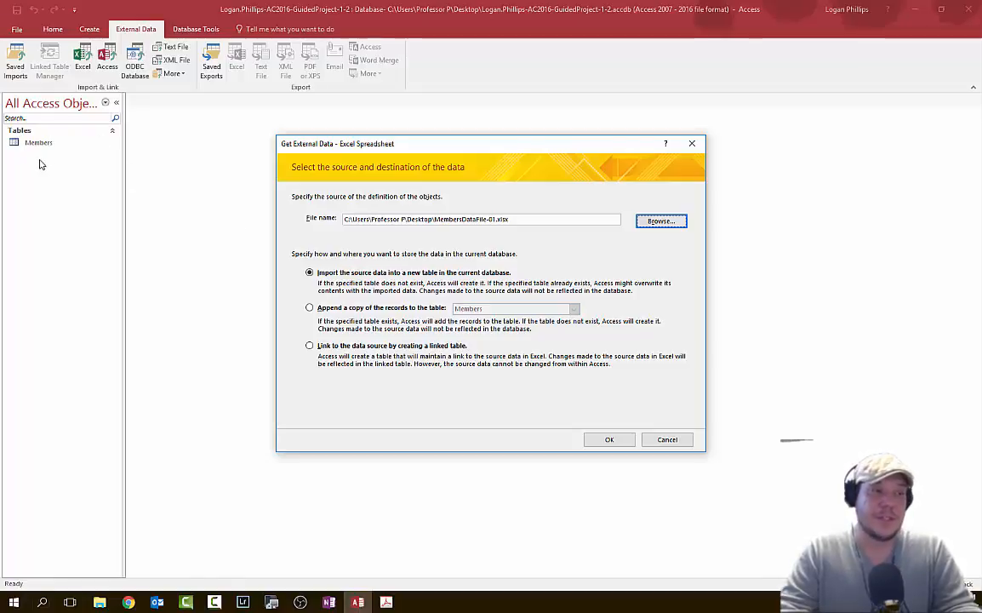
- Append the spreadsheet records to the Members table, accepting the column headings, and finish
{"action": "left_click", "coordinate": [310, 308]}
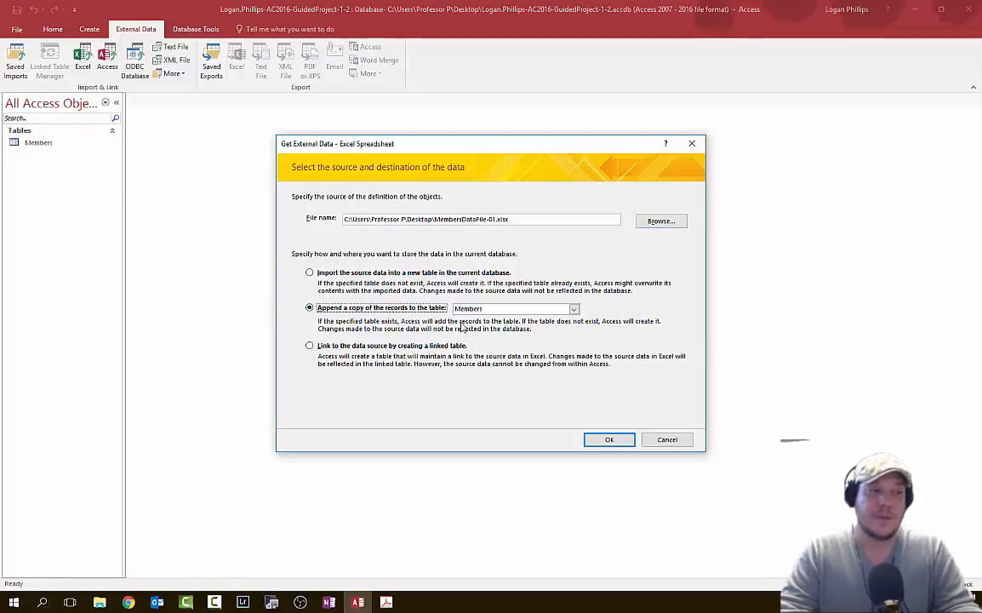
{"action": "left_click", "coordinate": [524, 310]}
{"action": "left_click", "coordinate": [528, 320]}
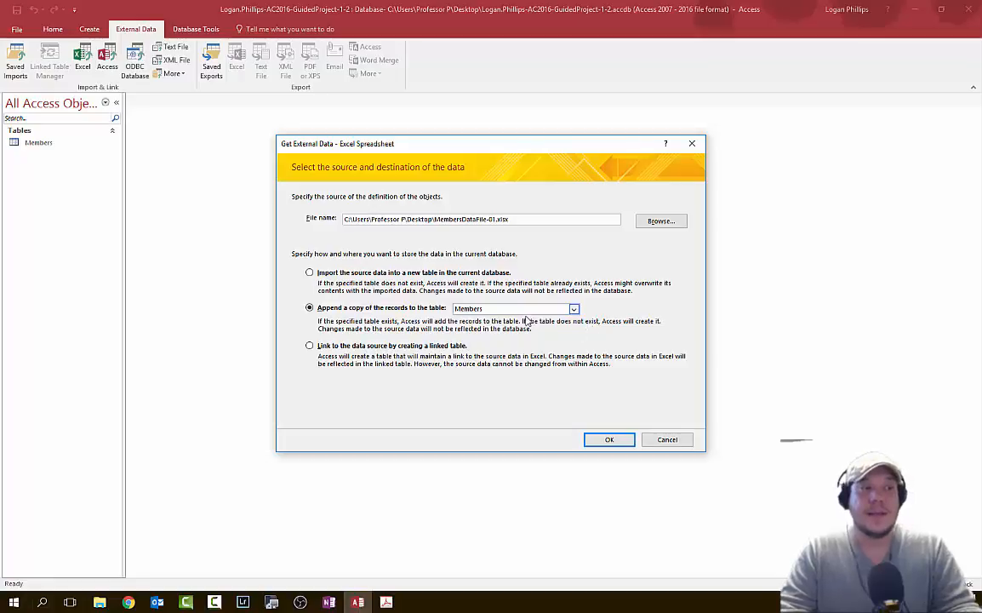
{"action": "left_click", "coordinate": [610, 440]}
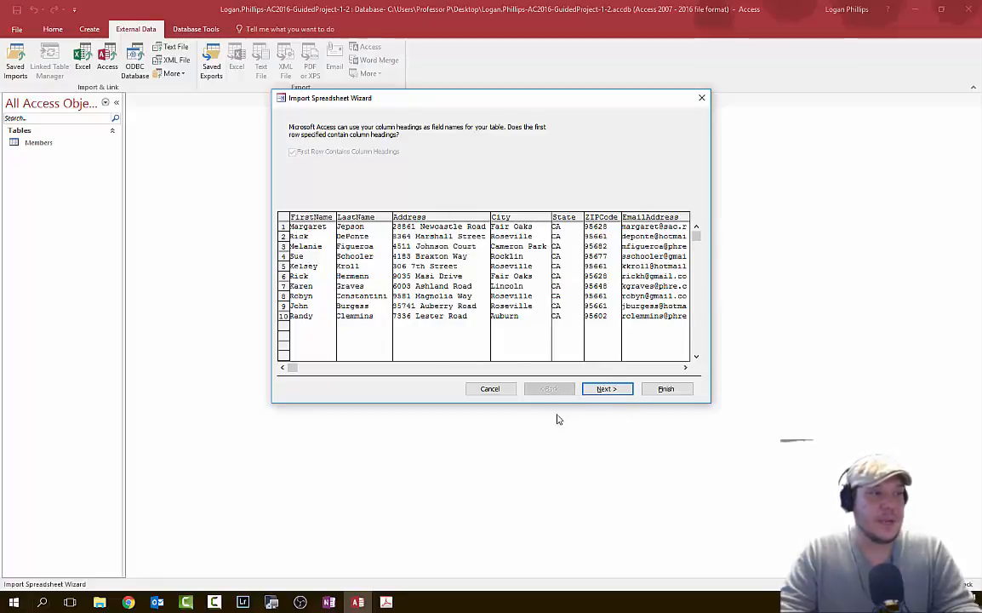
{"action": "left_click", "coordinate": [622, 390]}
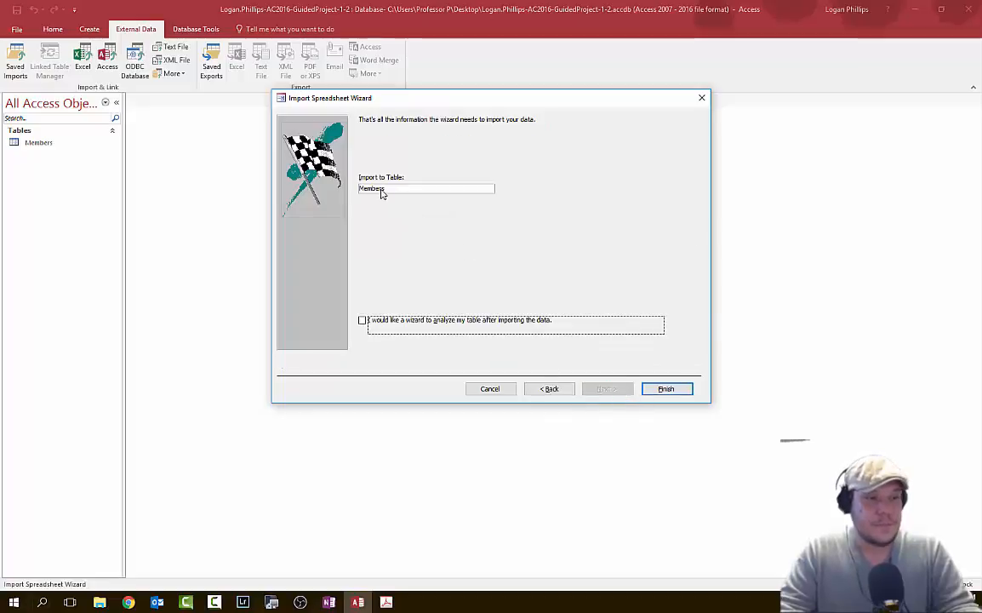
{"action": "left_click", "coordinate": [686, 392]}
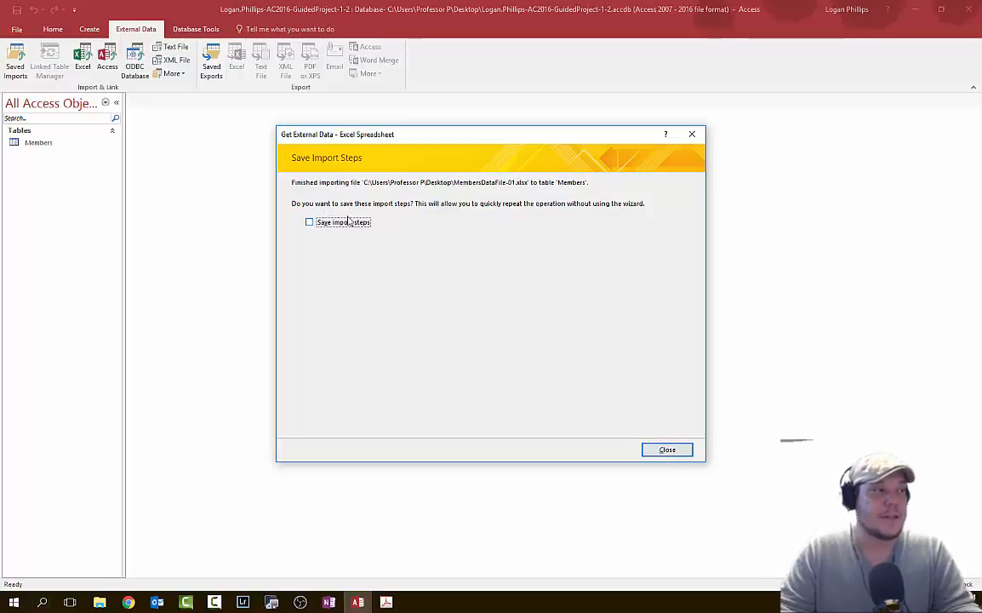
- Close the import wizard without saving steps, then select and right-click Members
{"action": "left_click", "coordinate": [659, 451]}
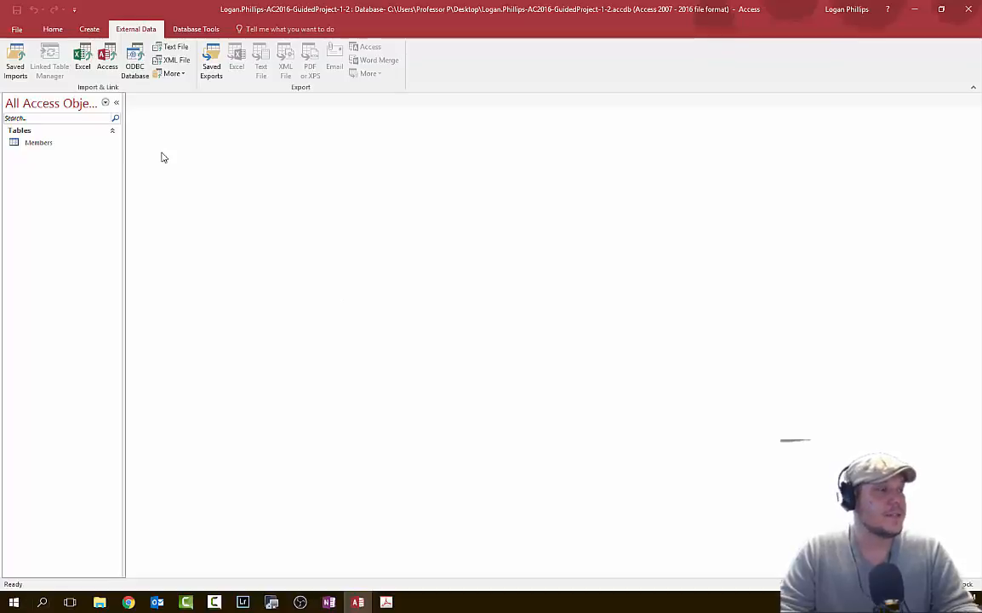
{"action": "left_click", "coordinate": [81, 142]}
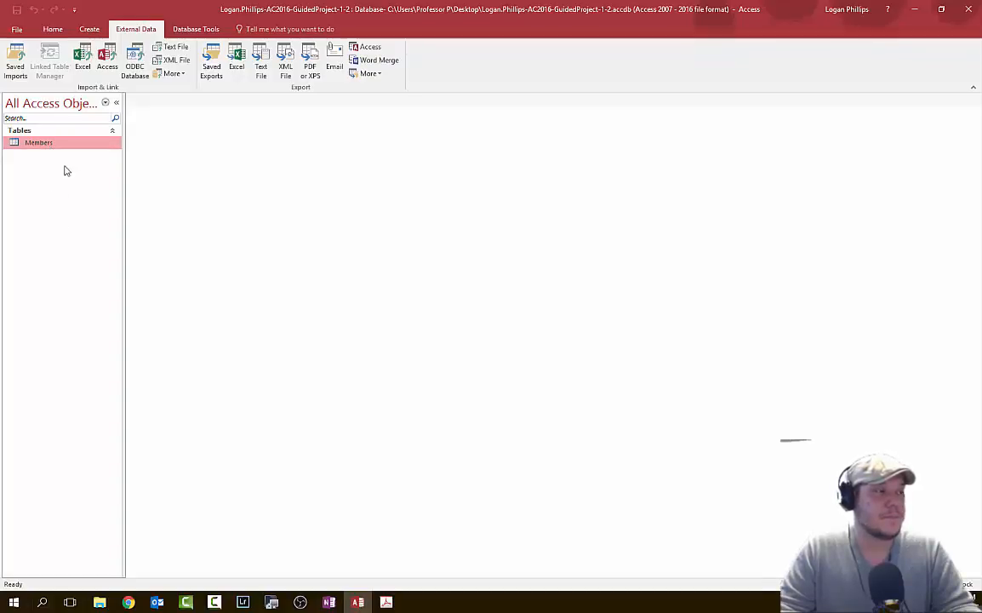
{"action": "left_click", "coordinate": [53, 30]}
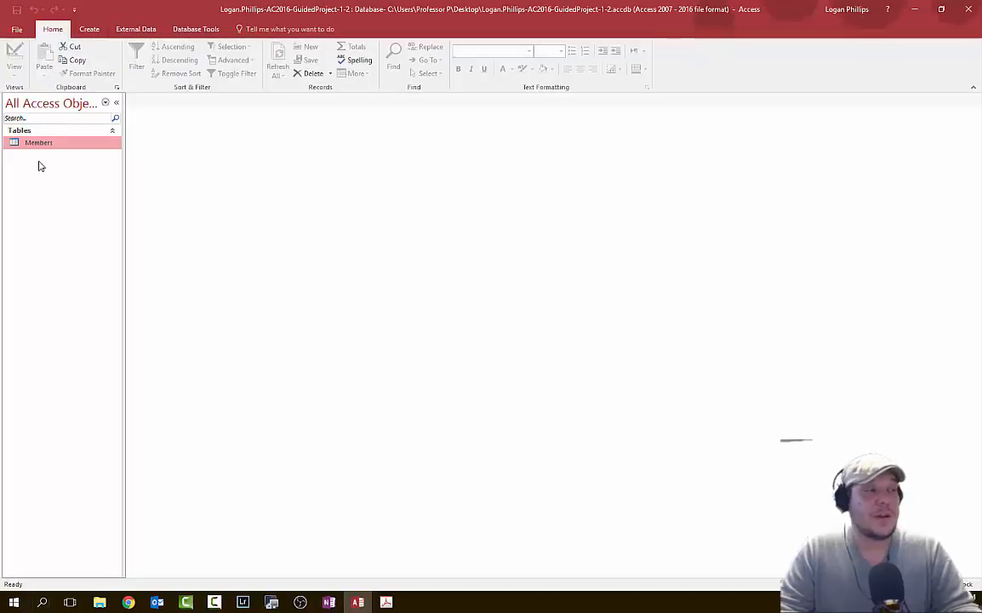
{"action": "right_click", "coordinate": [41, 144]}
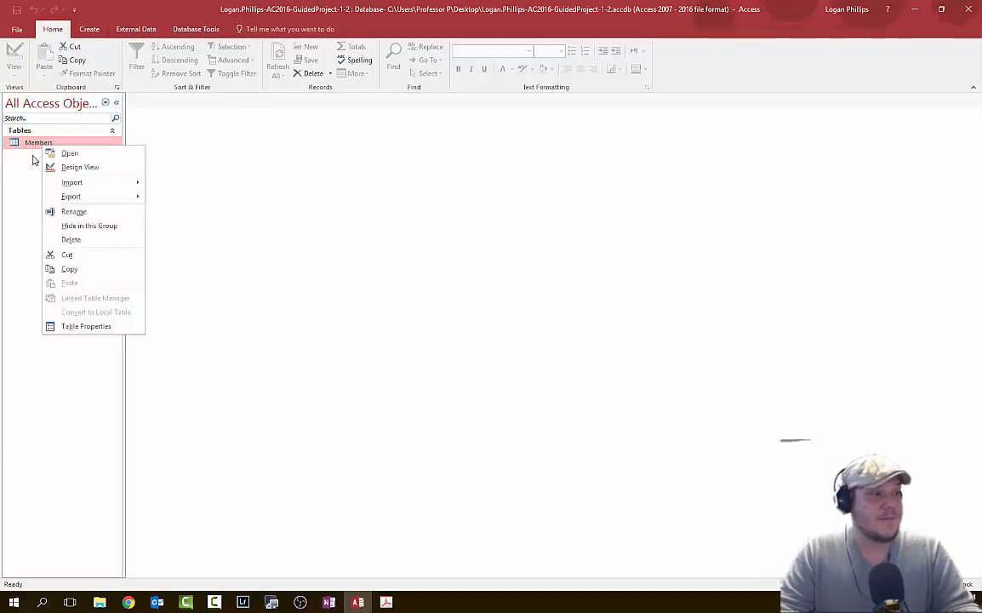
- Open the Members table in Datasheet view to confirm all 14 records, including the ten appended rows
{"action": "left_click", "coordinate": [72, 153]}
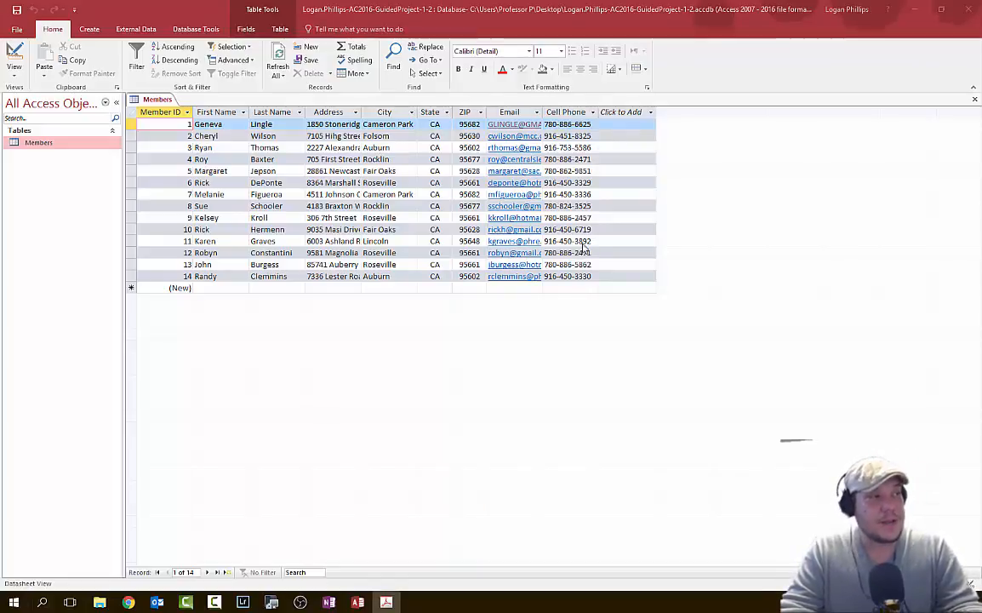
{"action": "right_click", "coordinate": [41, 148]}
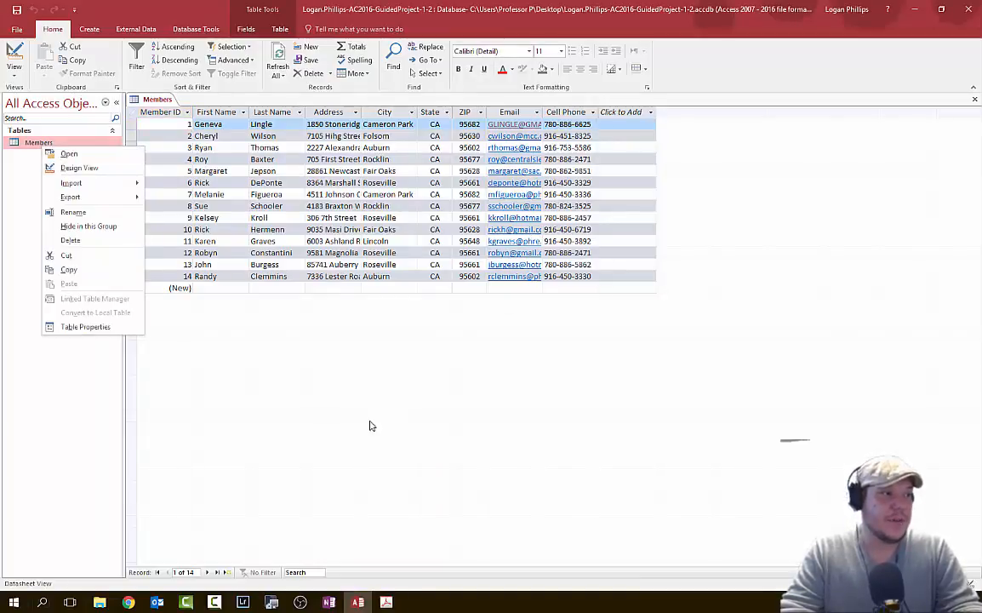
{"action": "left_click", "coordinate": [317, 384]}
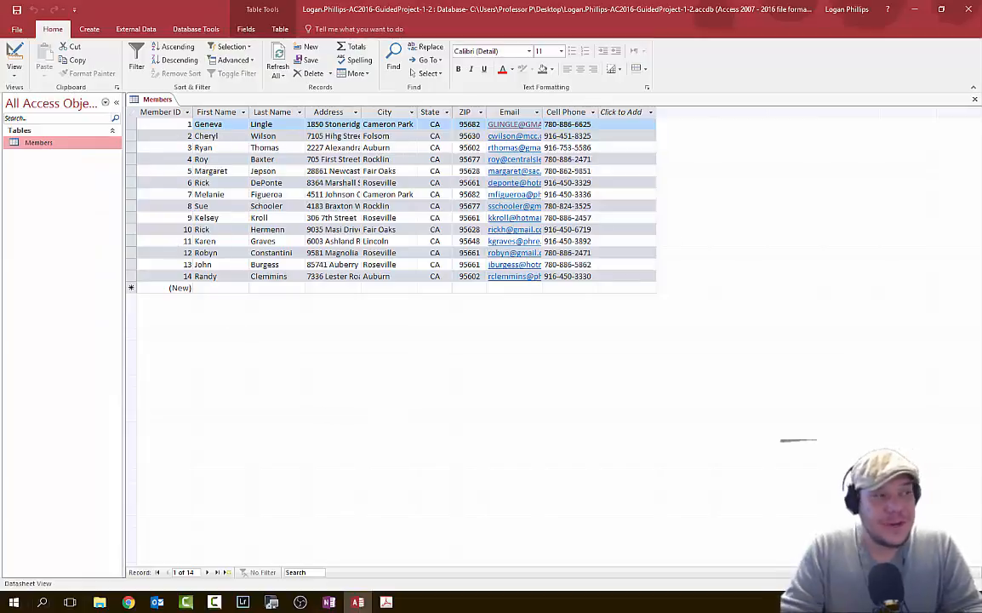
{"action": "key", "text": "alt+Tab"}
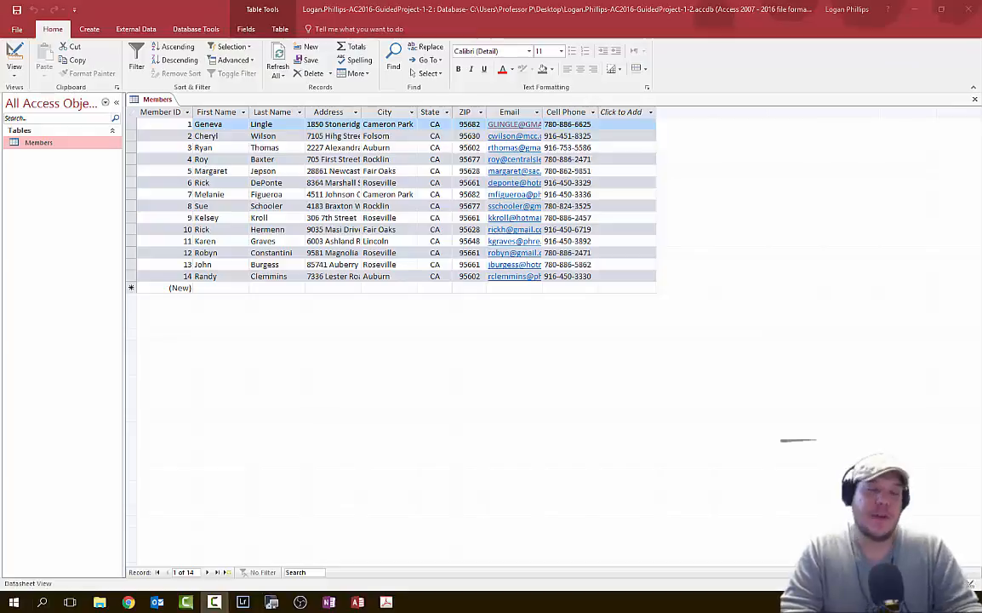
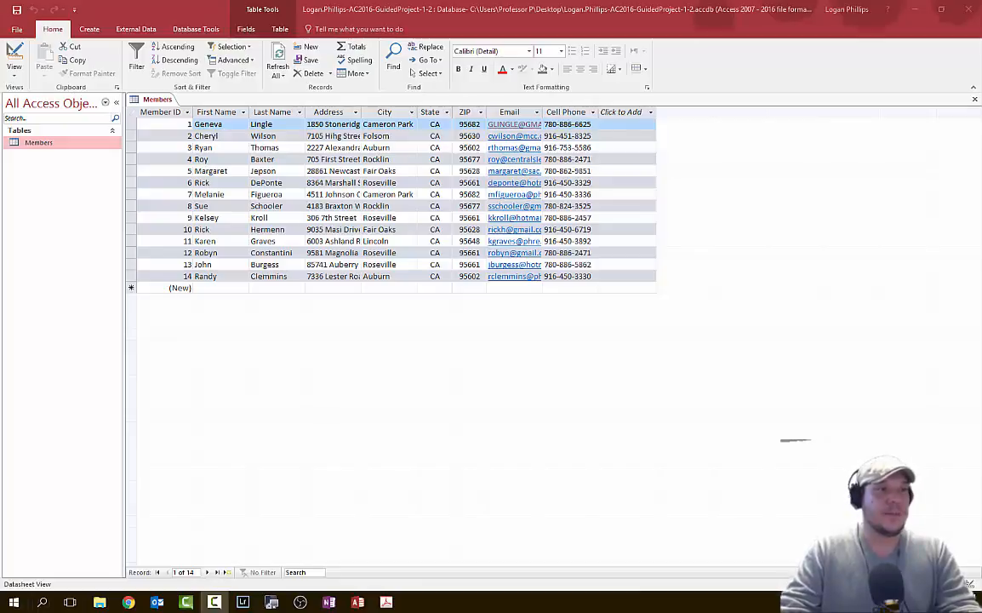
- Sort the Members records alphabetically by City
{"action": "left_click", "coordinate": [373, 111]}
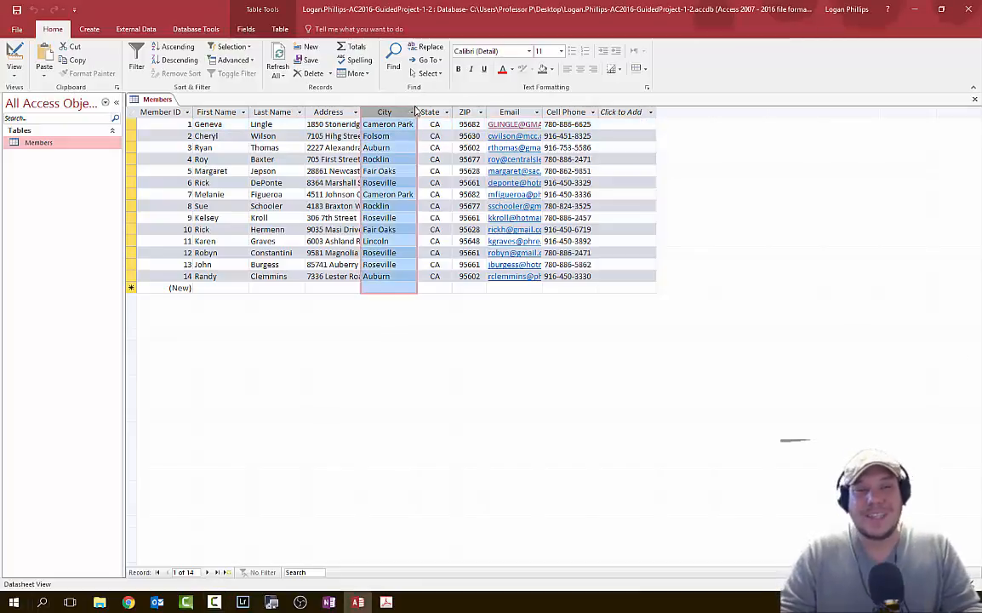
{"action": "left_click", "coordinate": [413, 112]}
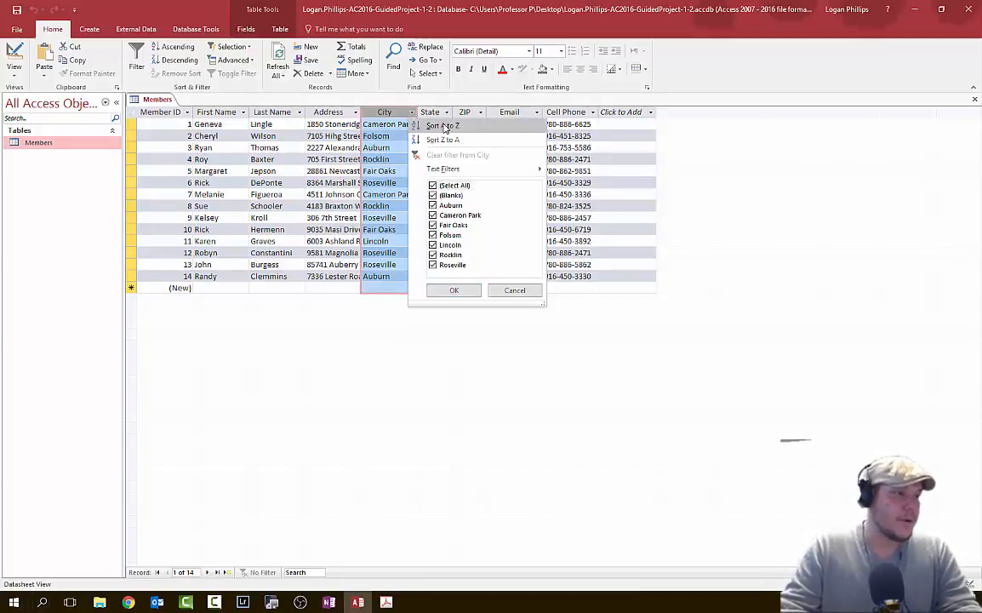
{"action": "left_click", "coordinate": [441, 125]}
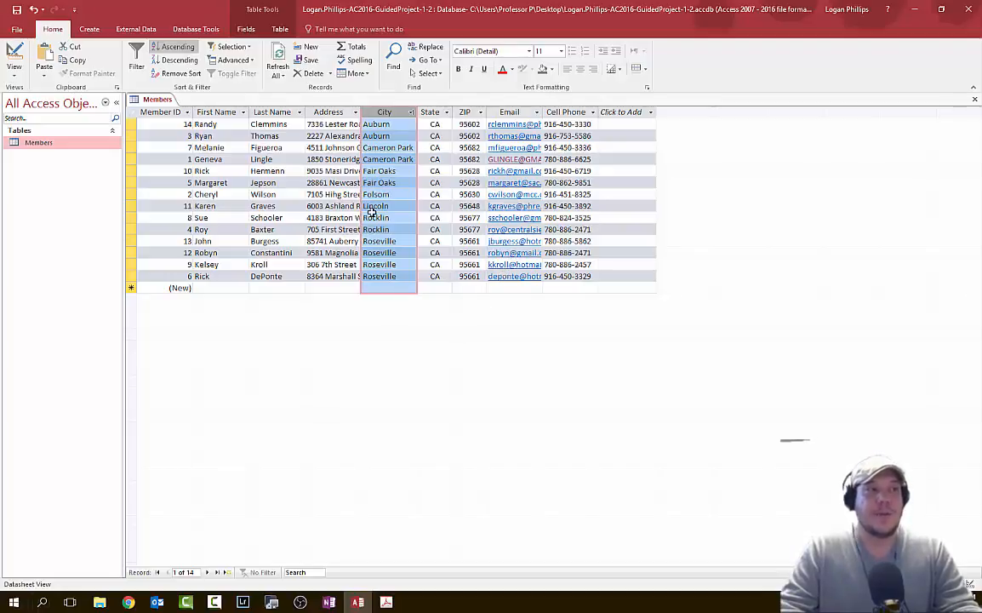
- Remove the City sort so the records return to Member ID order
{"action": "left_click", "coordinate": [411, 113]}
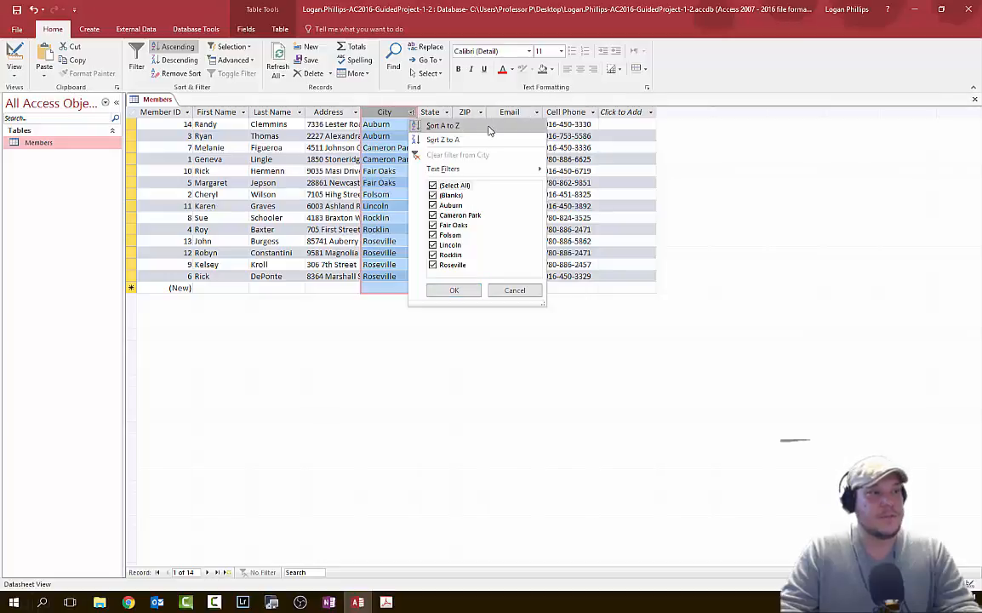
{"action": "mouse_move", "coordinate": [481, 168]}
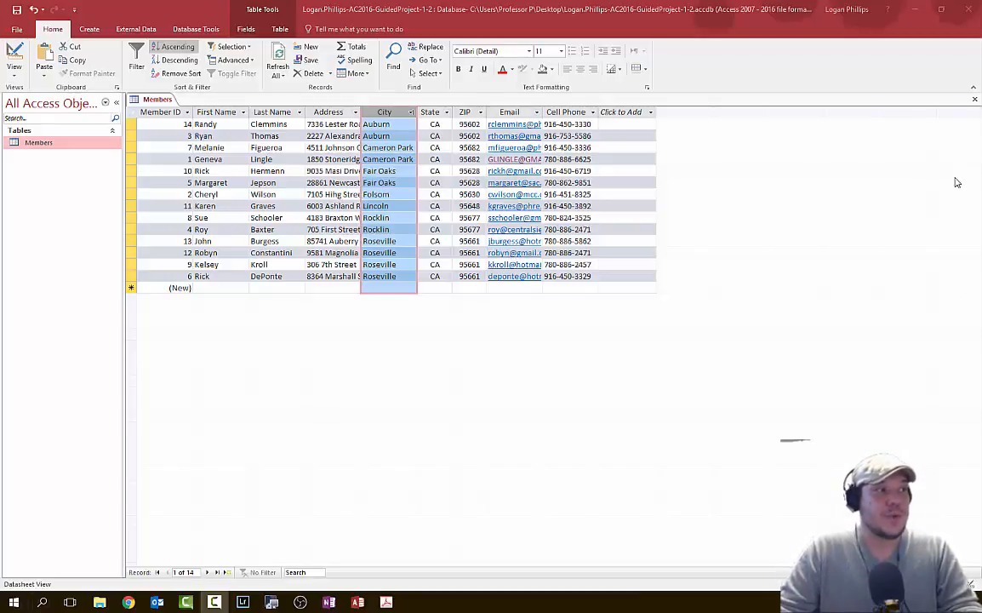
{"action": "left_click", "coordinate": [61, 33]}
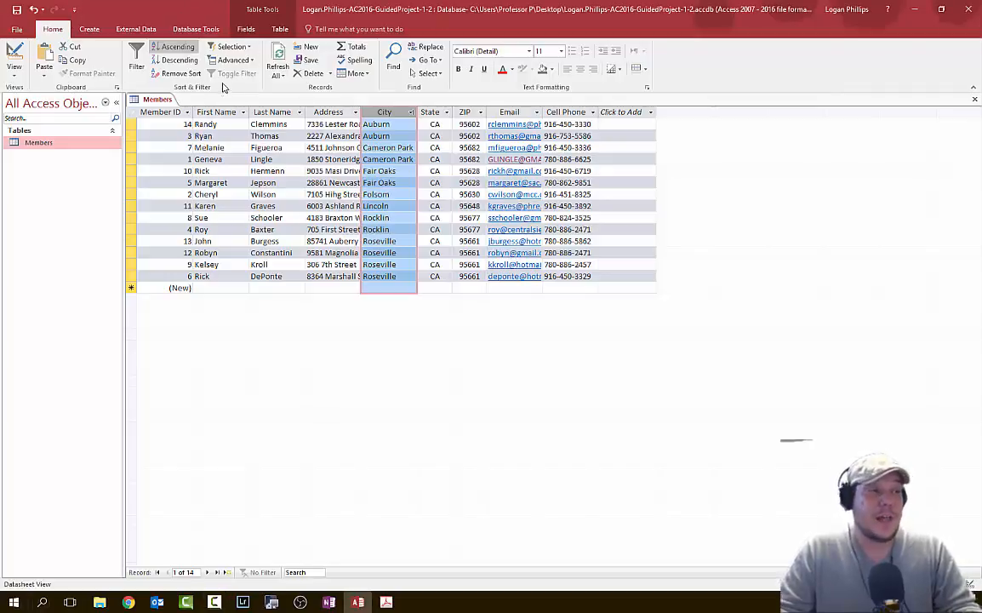
{"action": "left_click", "coordinate": [178, 73]}
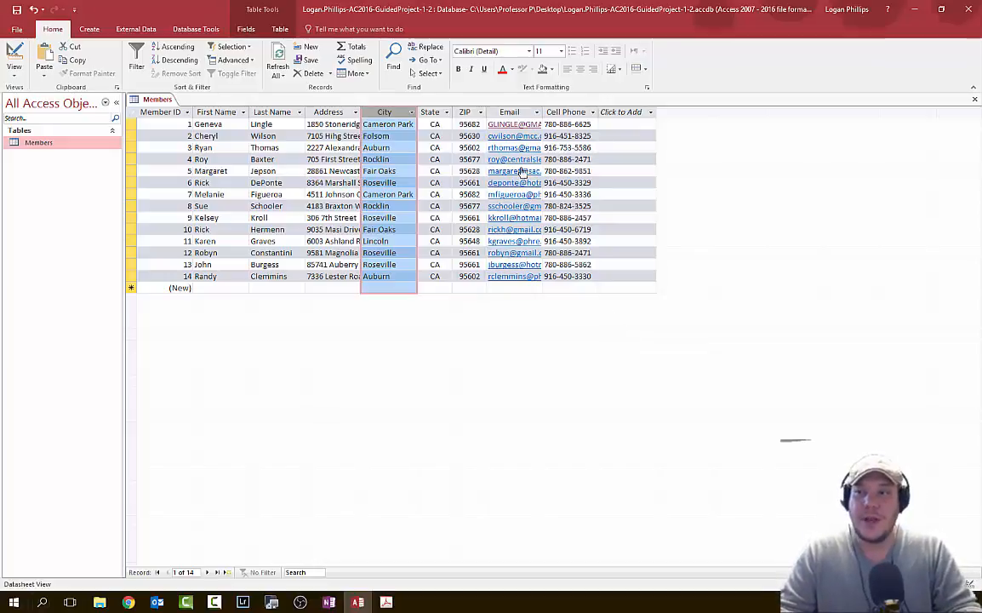
- Drag the ZIP column left so it sits between First Name and Last Name
{"action": "left_click", "coordinate": [465, 112]}
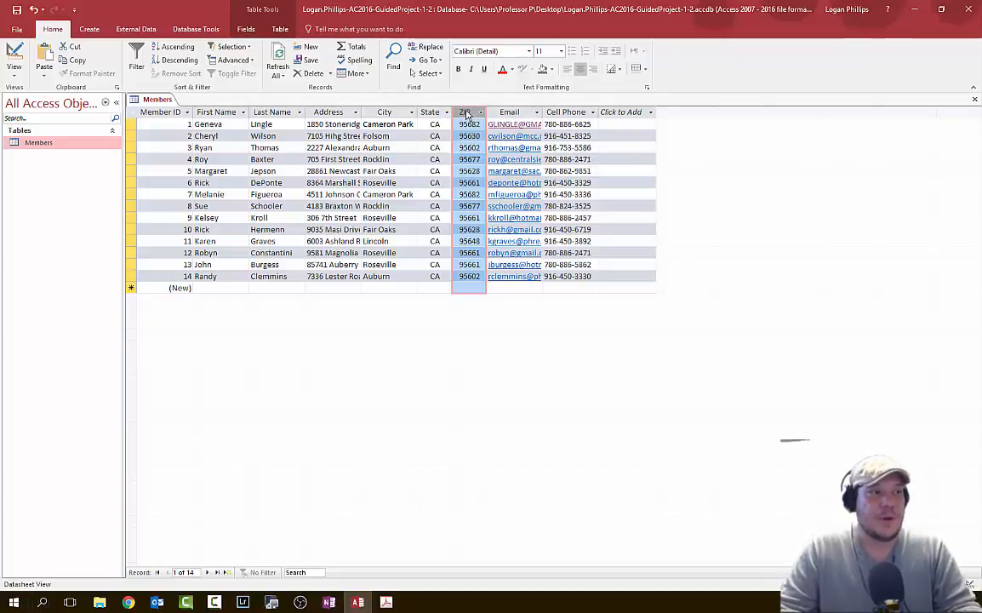
{"action": "left_click_drag", "start_coordinate": [465, 114], "coordinate": [262, 124]}
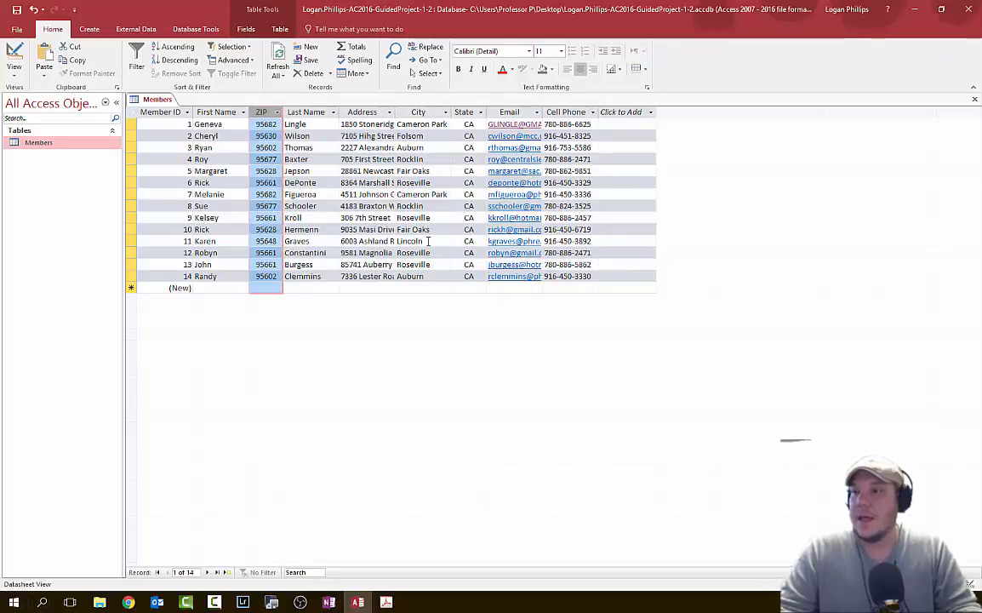
{"action": "key", "text": "alt+Tab"}
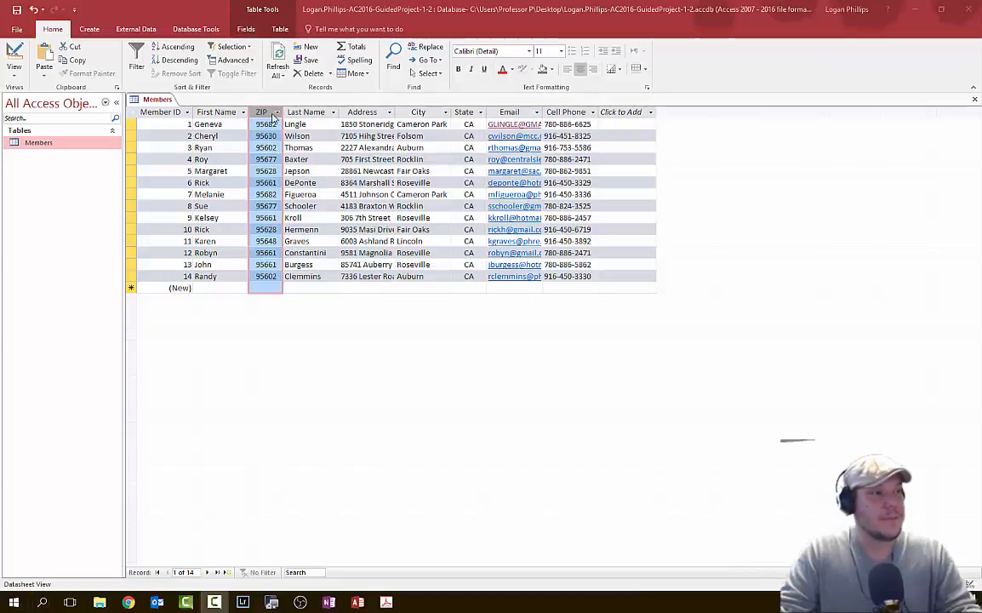
{"action": "mouse_move", "coordinate": [266, 114]}
{"action": "left_mouse_down"}
{"action": "mouse_move", "coordinate": [308, 120]}
{"action": "mouse_move", "coordinate": [274, 117]}
{"action": "left_mouse_up"}
{"action": "left_click", "coordinate": [306, 114]}
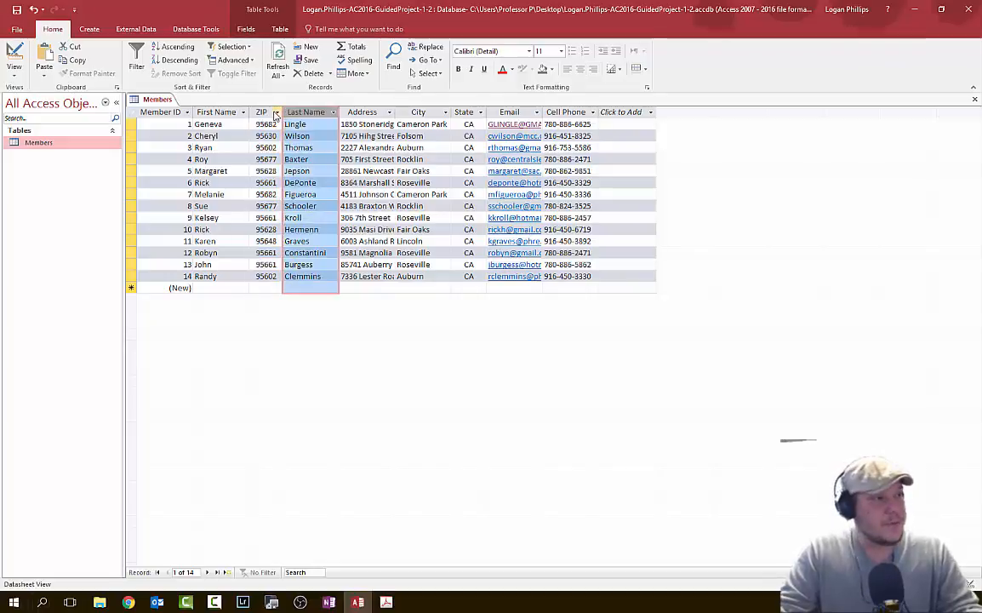
{"action": "left_click", "coordinate": [277, 111]}
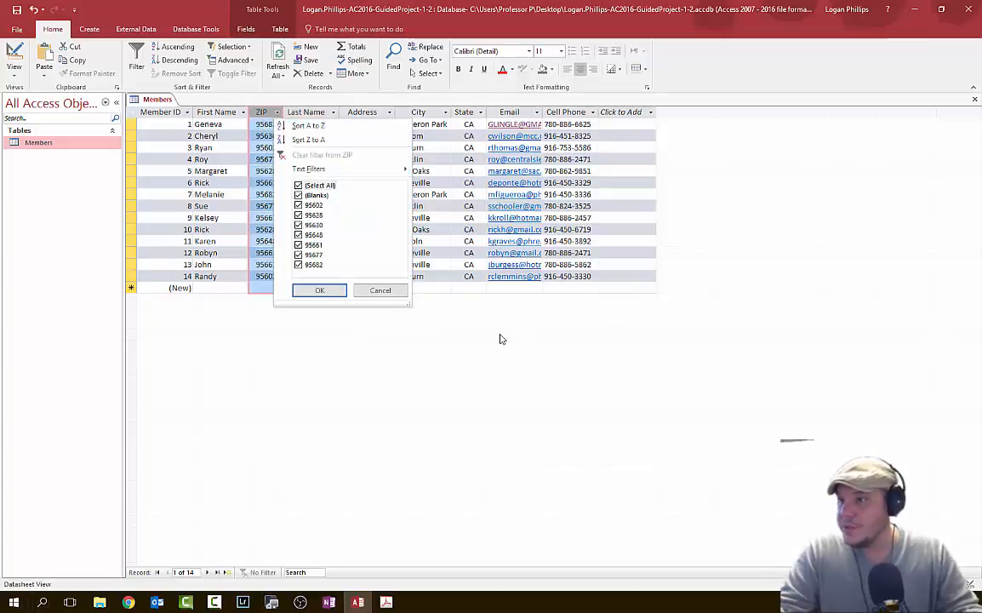
{"action": "left_click", "coordinate": [265, 113]}
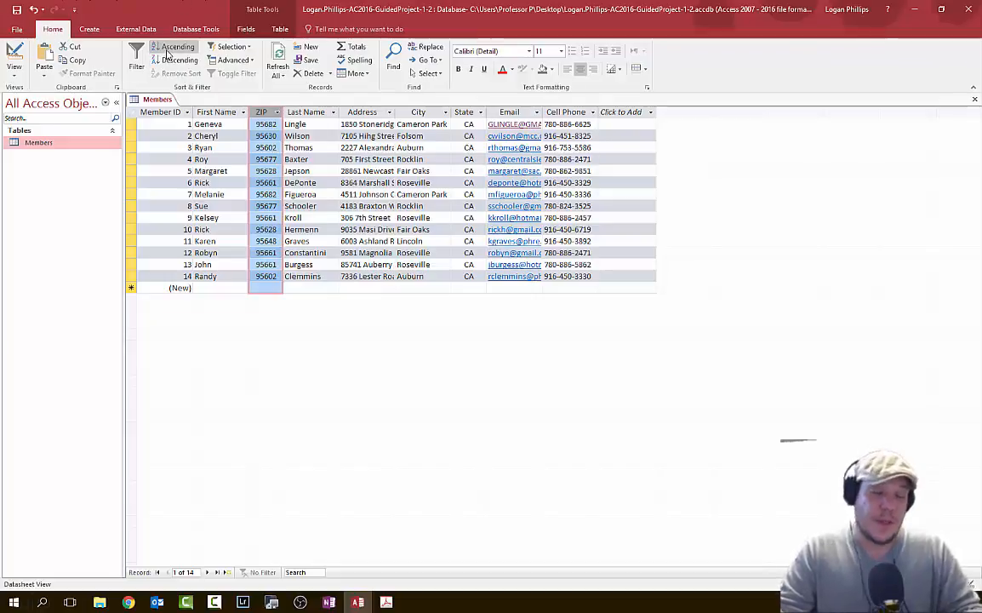
{"action": "left_click", "coordinate": [173, 46]}
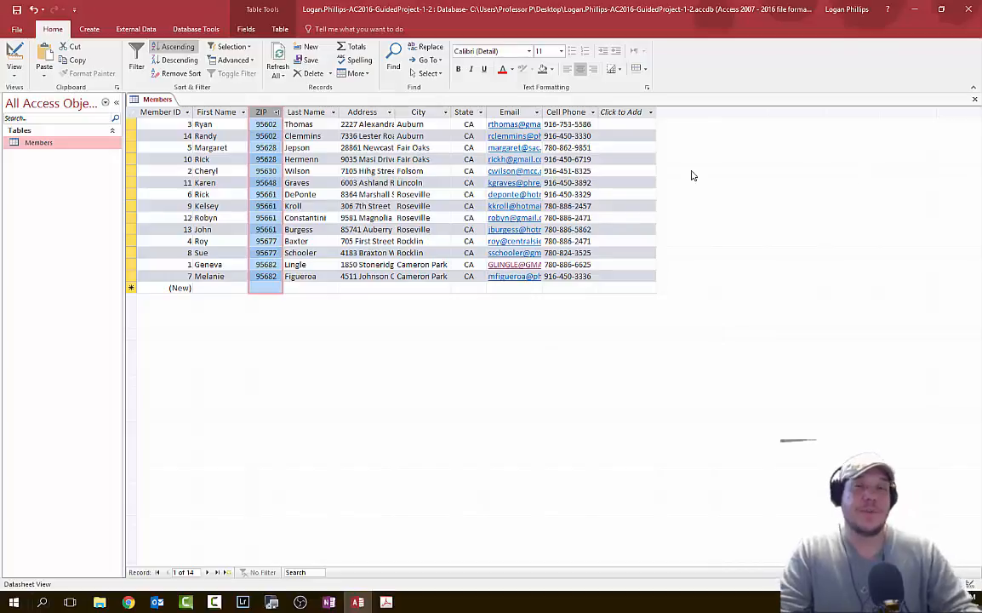
{"action": "left_click", "coordinate": [170, 74]}
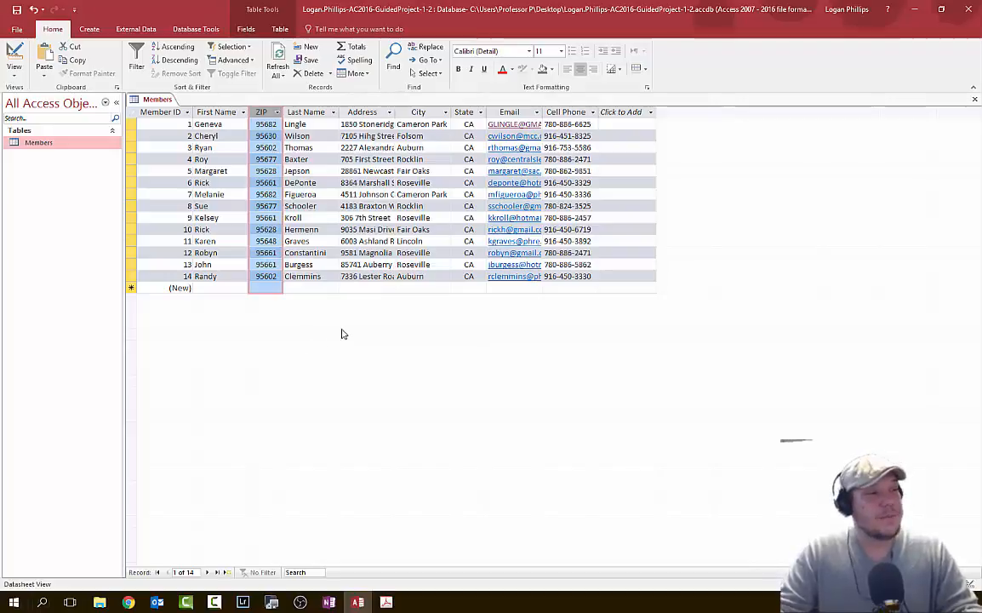
- Drag the ZIP column back to the right, dropping it between State and Email
{"action": "key", "text": "alt+Tab"}
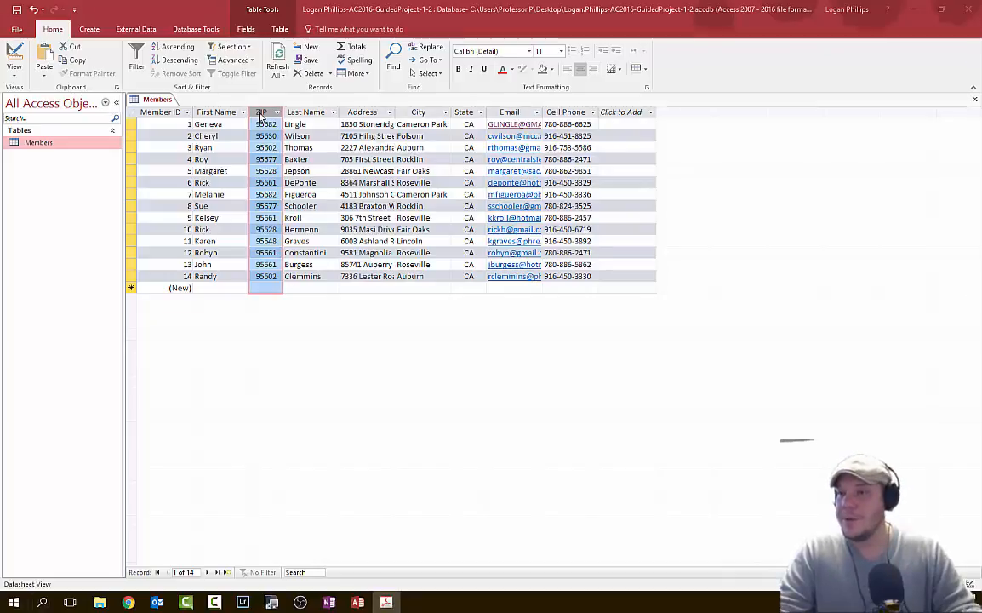
{"action": "left_click_drag", "start_coordinate": [261, 117], "coordinate": [261, 116]}
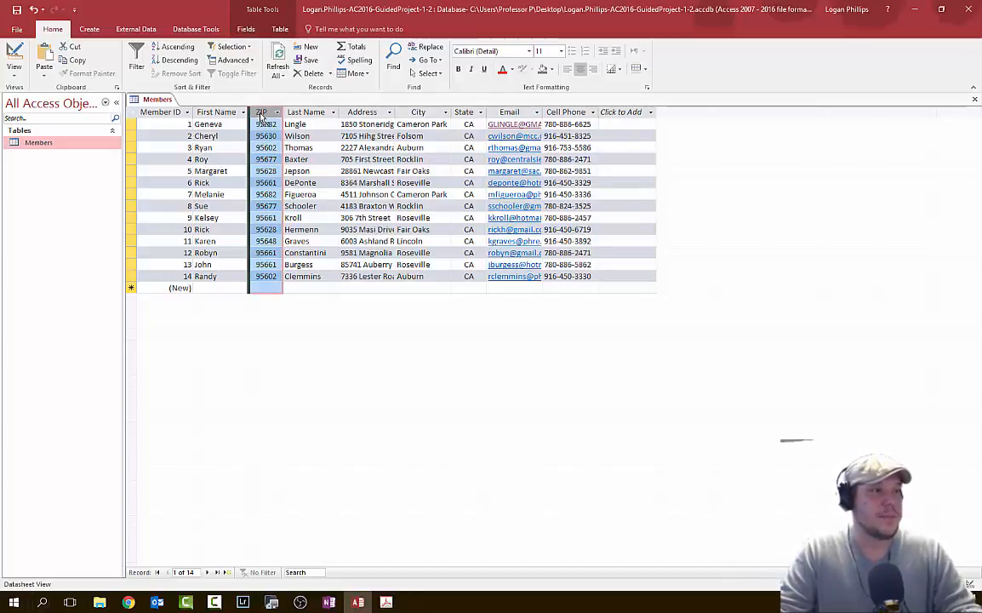
{"action": "left_click_drag", "start_coordinate": [262, 116], "coordinate": [494, 126]}
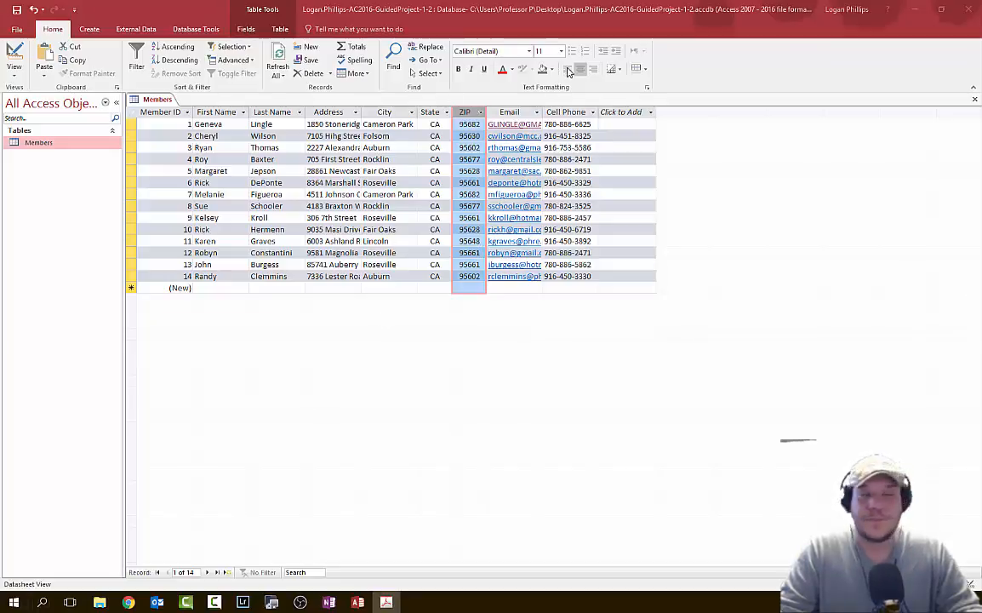
- Filter members to cell phones beginning with 916, then toggle the filter off to show all records
{"action": "left_click", "coordinate": [555, 124]}
{"action": "left_click", "coordinate": [555, 137]}
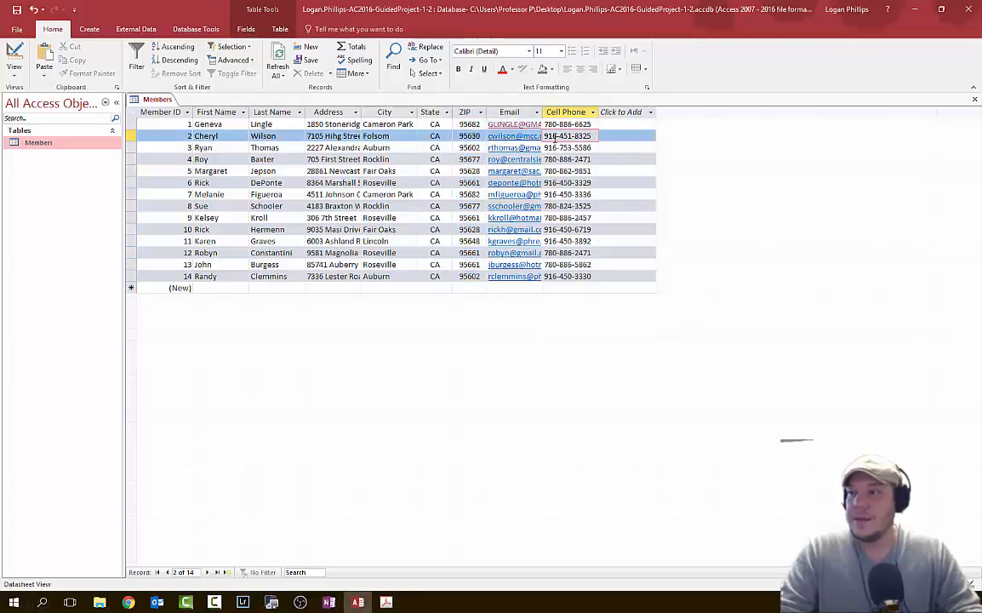
{"action": "double_click", "coordinate": [555, 136]}
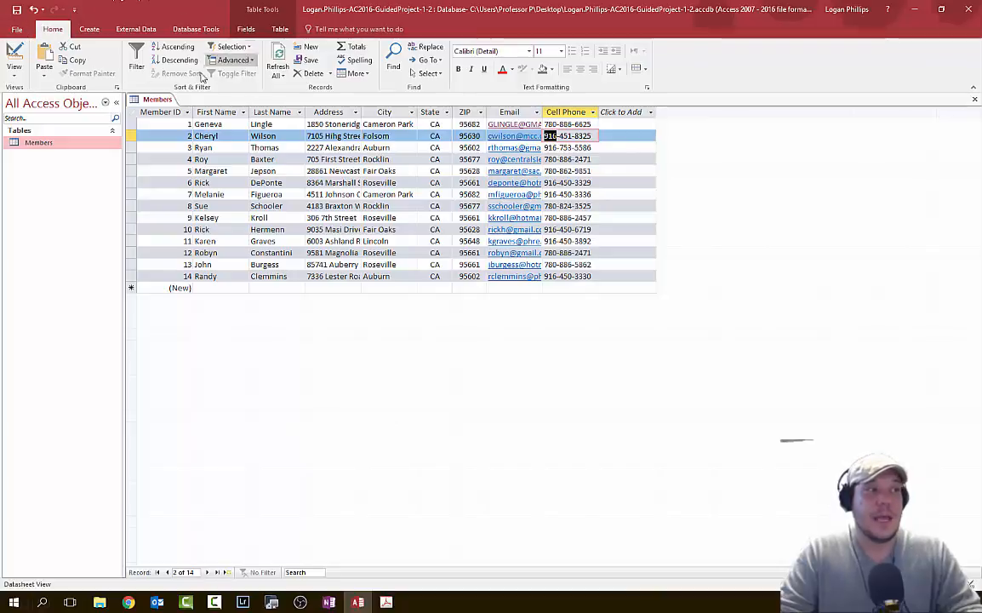
{"action": "left_click", "coordinate": [231, 47]}
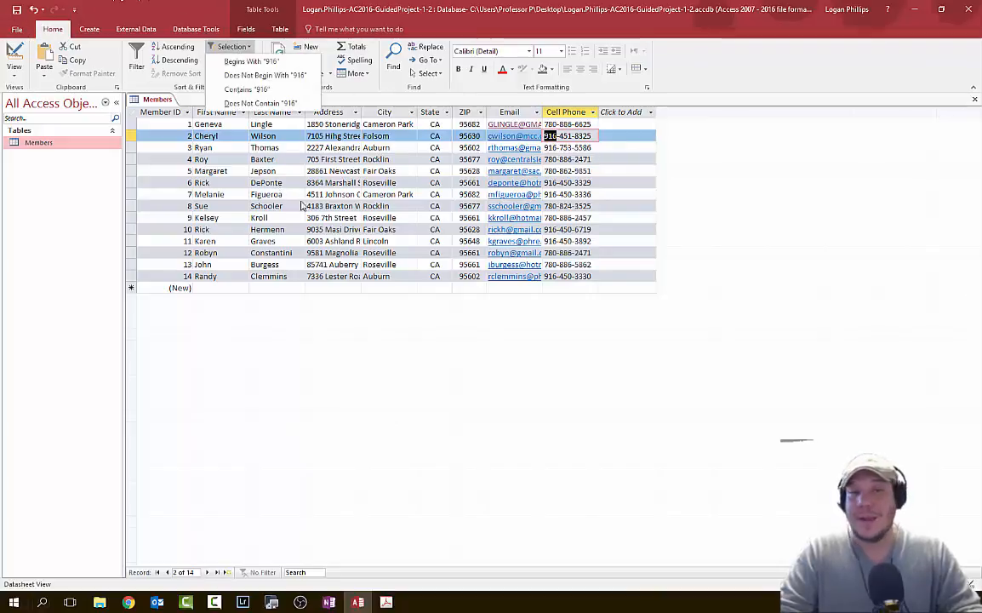
{"action": "left_click", "coordinate": [275, 63]}
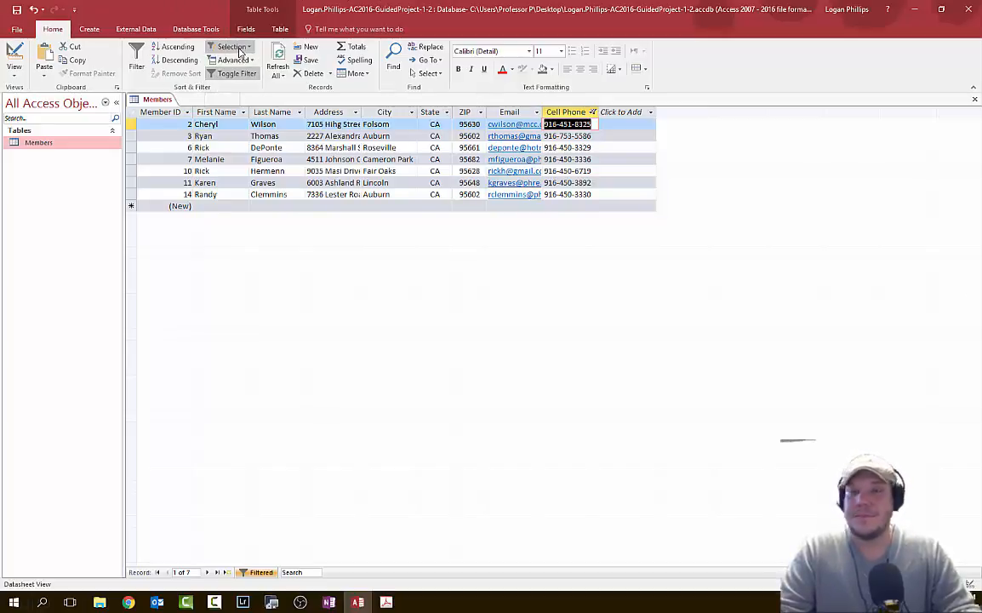
{"action": "key", "text": "alt+Tab"}
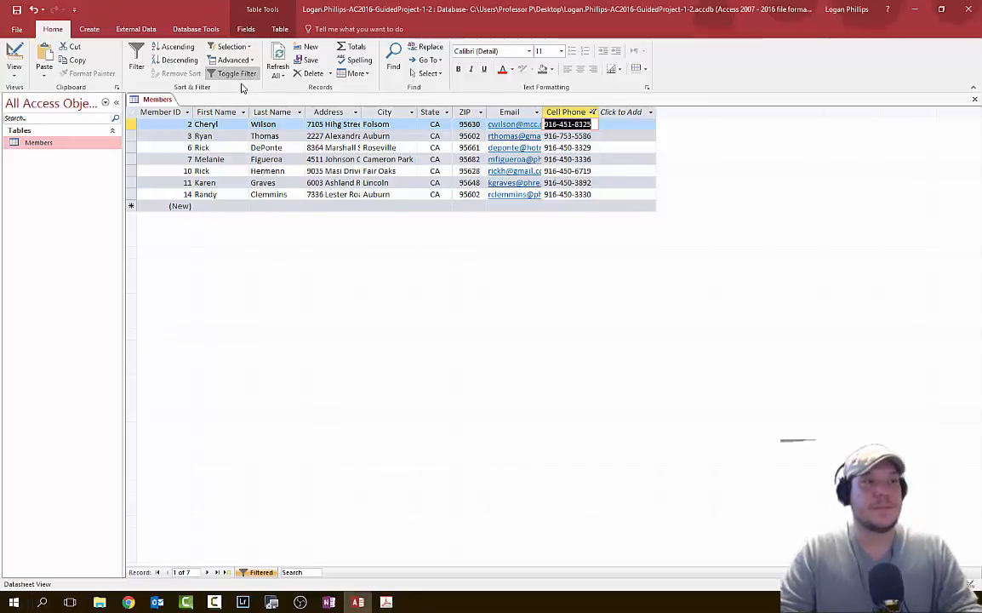
{"action": "left_click", "coordinate": [220, 75]}
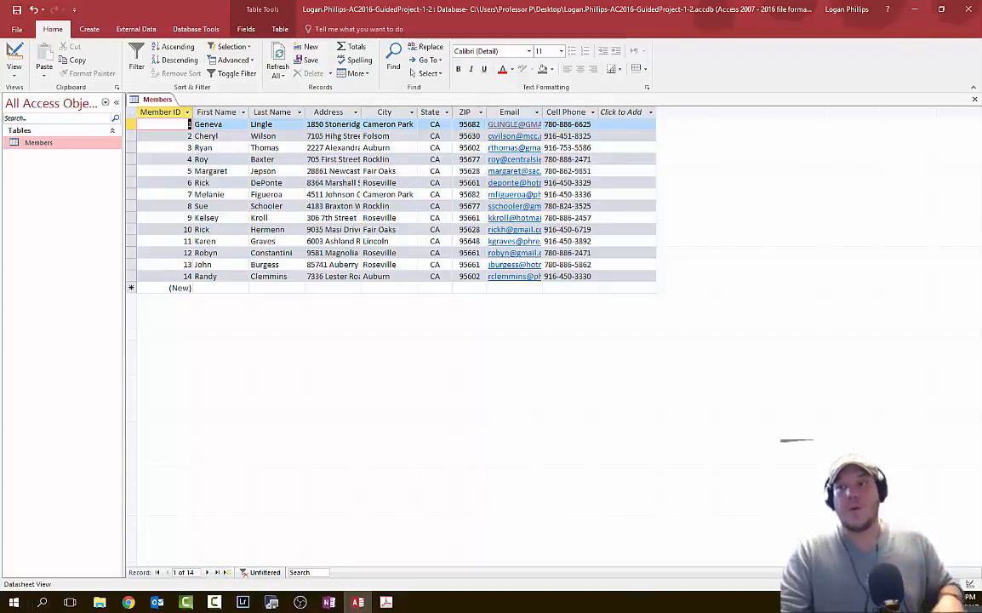
- Filter the Email column to addresses containing 'gmail'
{"action": "key", "text": "alt+Tab"}
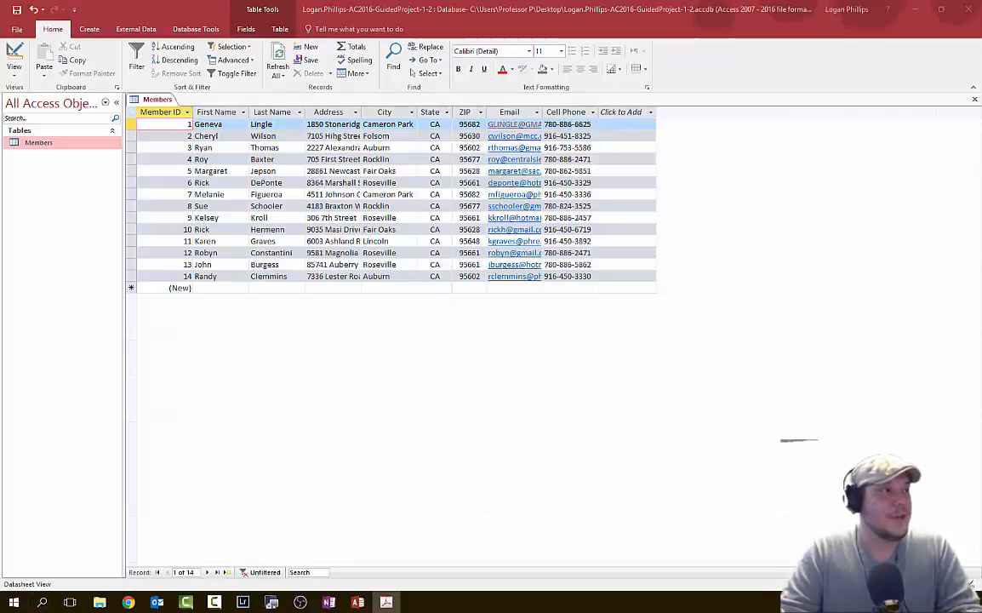
{"action": "left_click", "coordinate": [537, 112]}
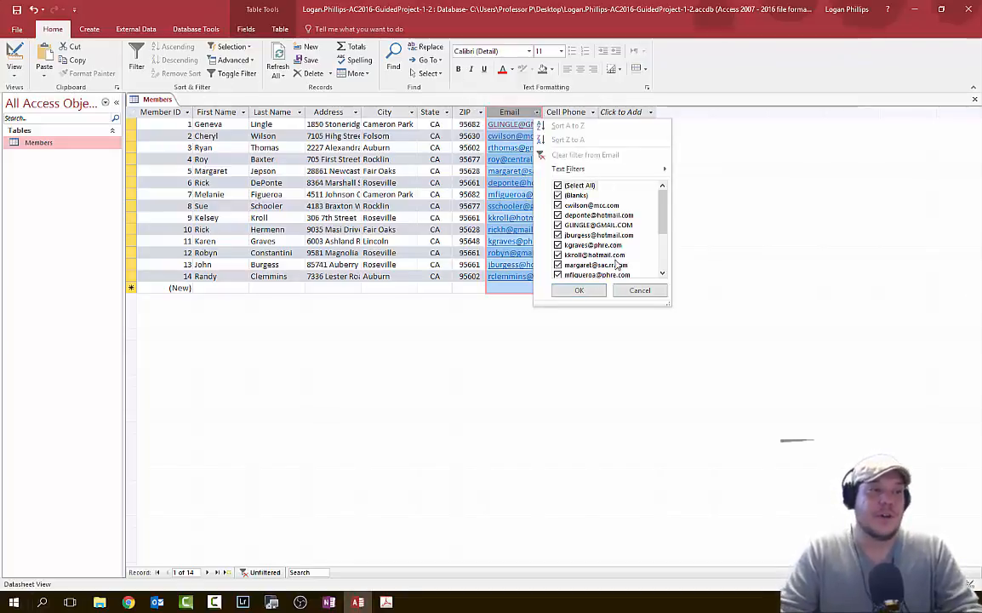
{"action": "mouse_move", "coordinate": [626, 170]}
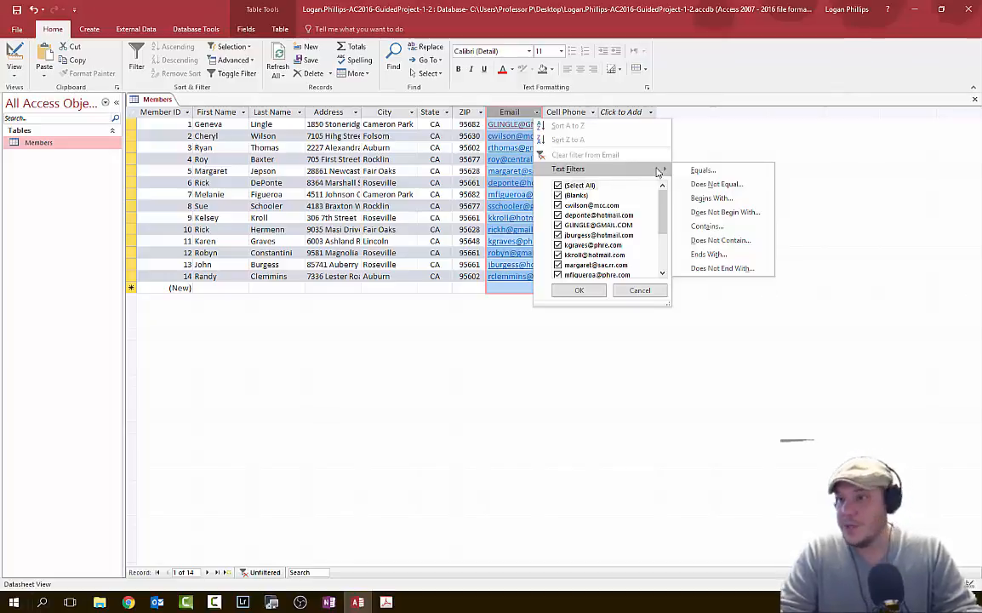
{"action": "left_click", "coordinate": [715, 227]}
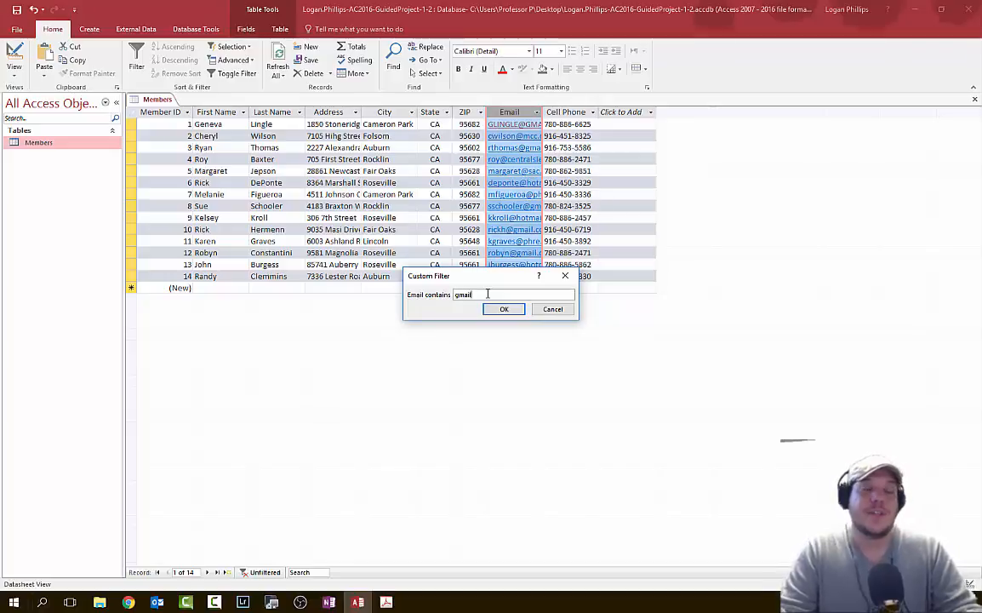
{"action": "left_click", "coordinate": [506, 309]}
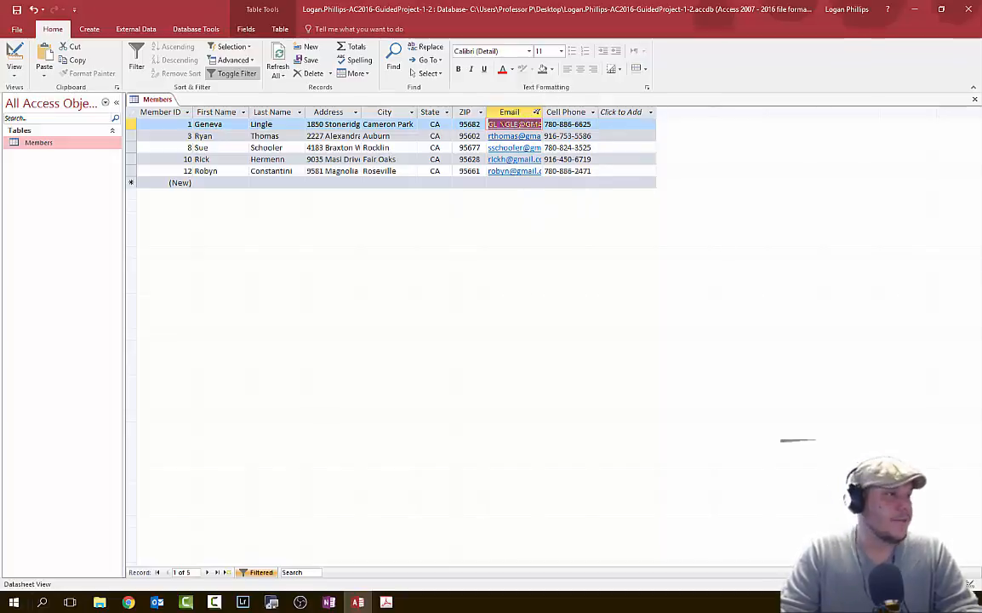
- Toggle the gmail filter off, then clear the filter from the Email column entirely
{"action": "key", "text": "alt+Tab"}
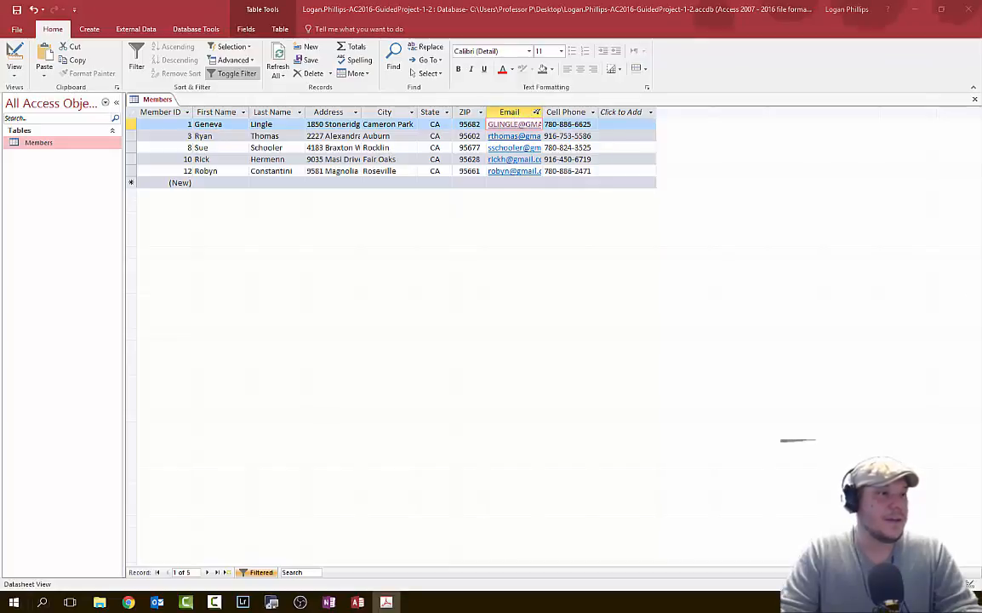
{"action": "key", "text": "alt+Tab"}
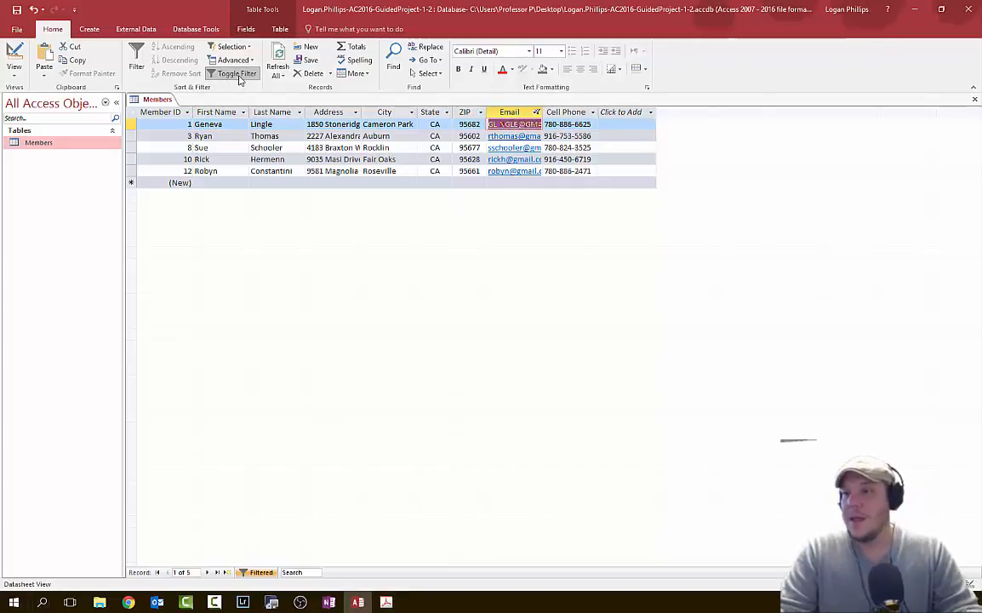
{"action": "left_click", "coordinate": [237, 75]}
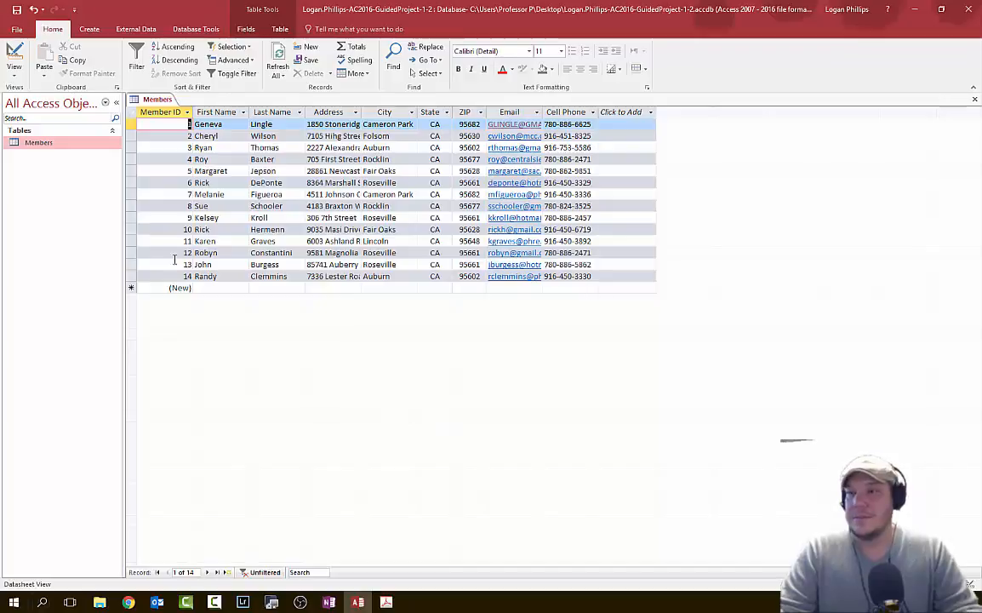
{"action": "key", "text": "alt+Tab"}
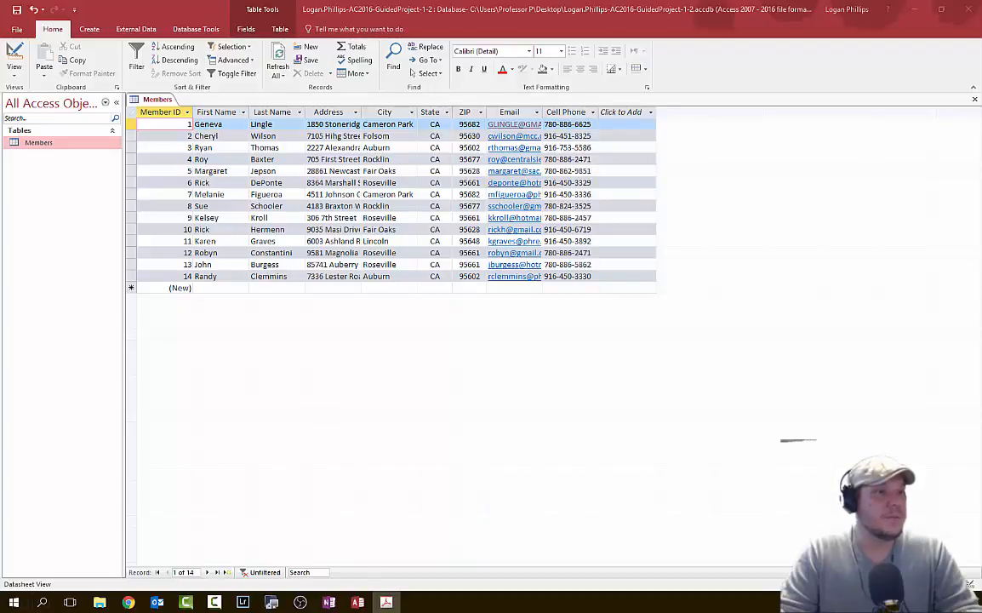
{"action": "left_click", "coordinate": [538, 112]}
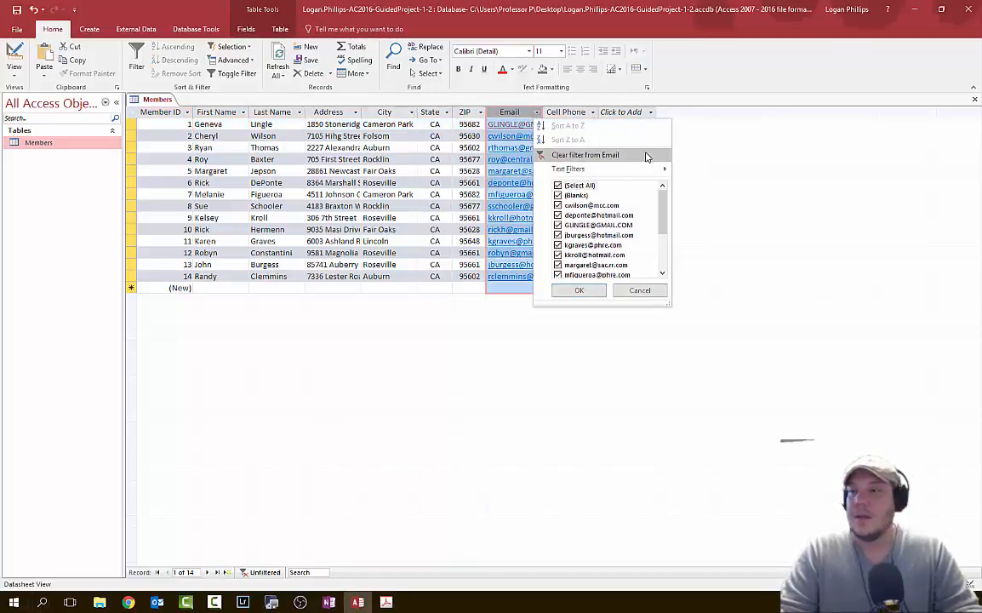
{"action": "left_click", "coordinate": [632, 156]}
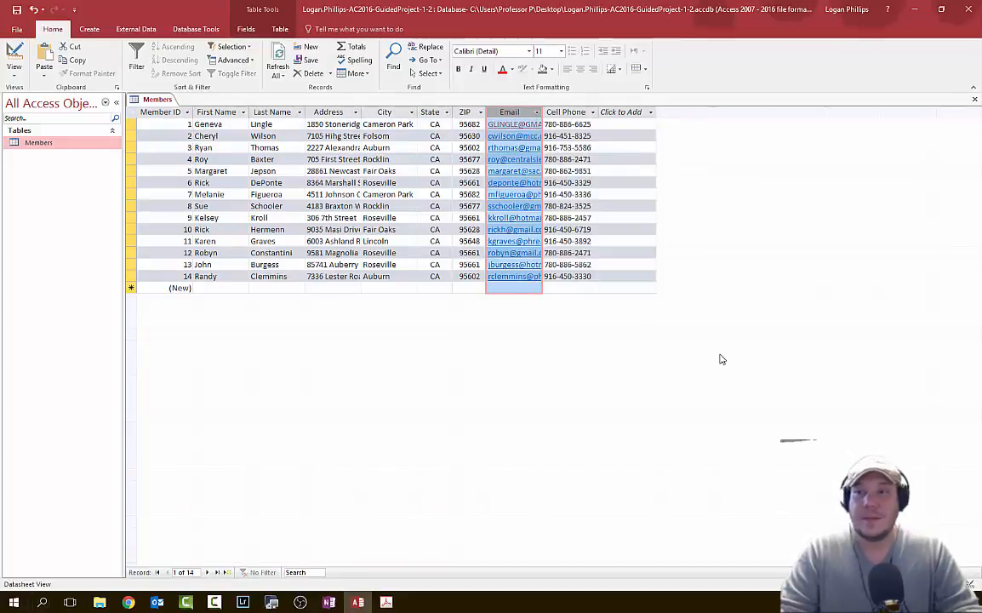
{"action": "key", "text": "alt+Tab"}
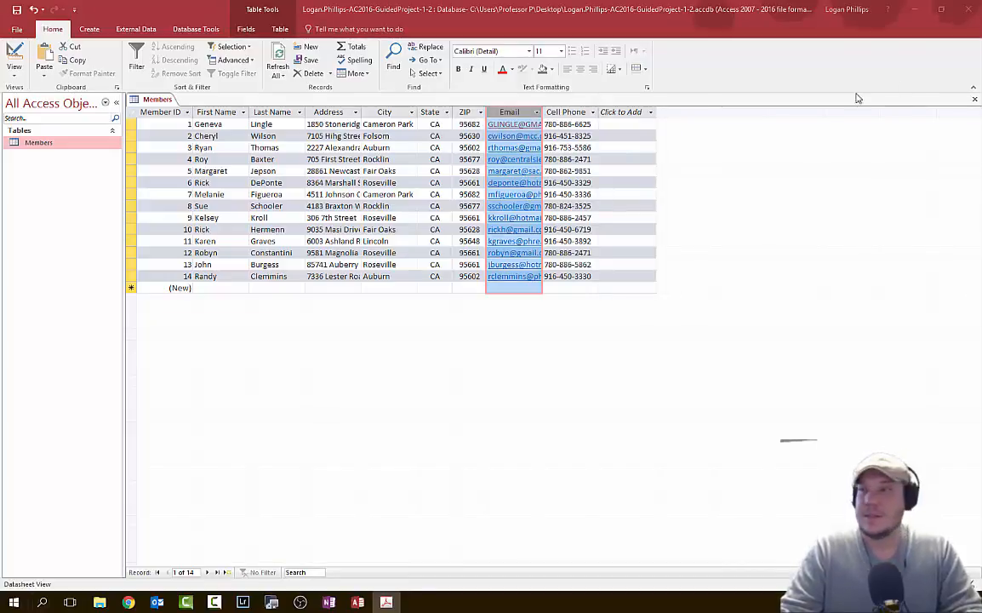
- Close the Members table, declining to save its design changes
{"action": "left_click", "coordinate": [975, 98]}
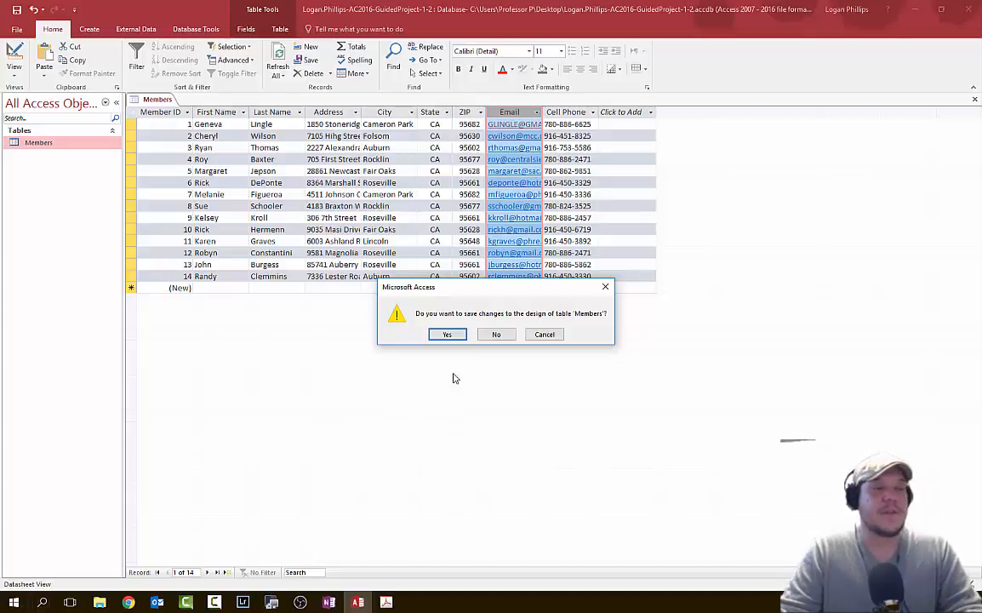
{"action": "left_click", "coordinate": [498, 335]}
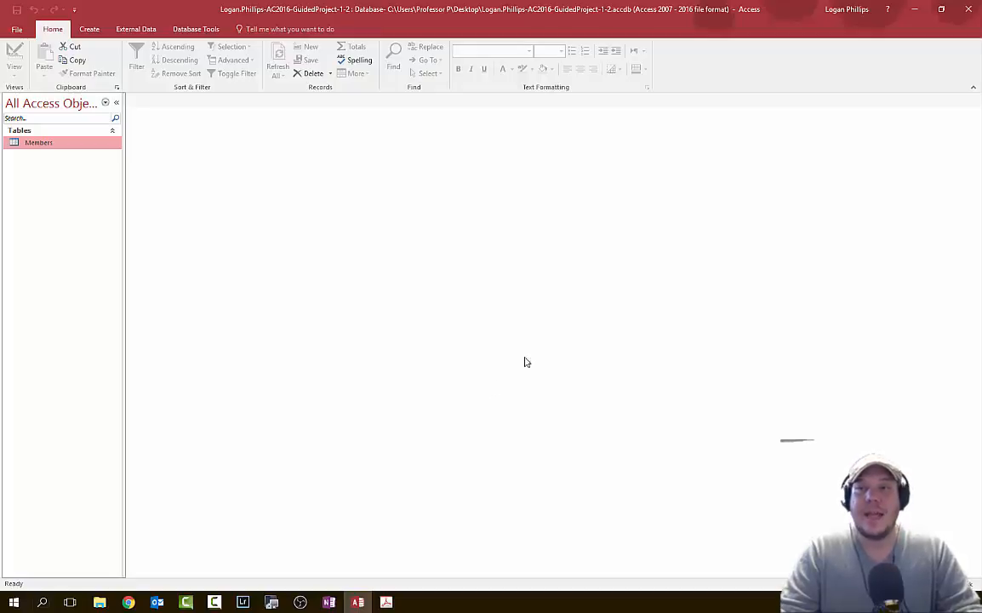
{"action": "key", "text": "alt+Tab"}
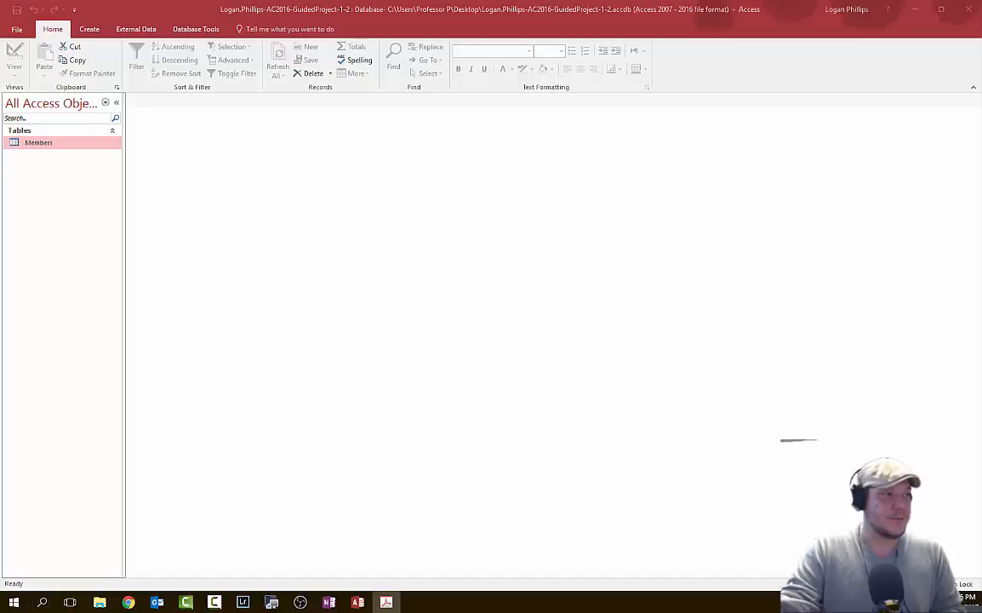
{"action": "left_click", "coordinate": [36, 143]}
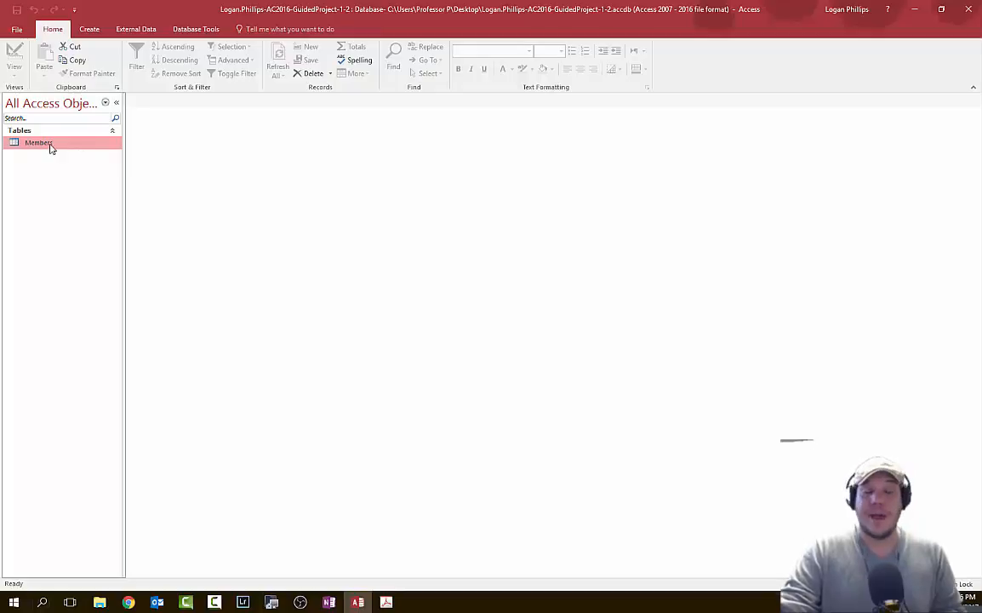
{"action": "right_click", "coordinate": [50, 150]}
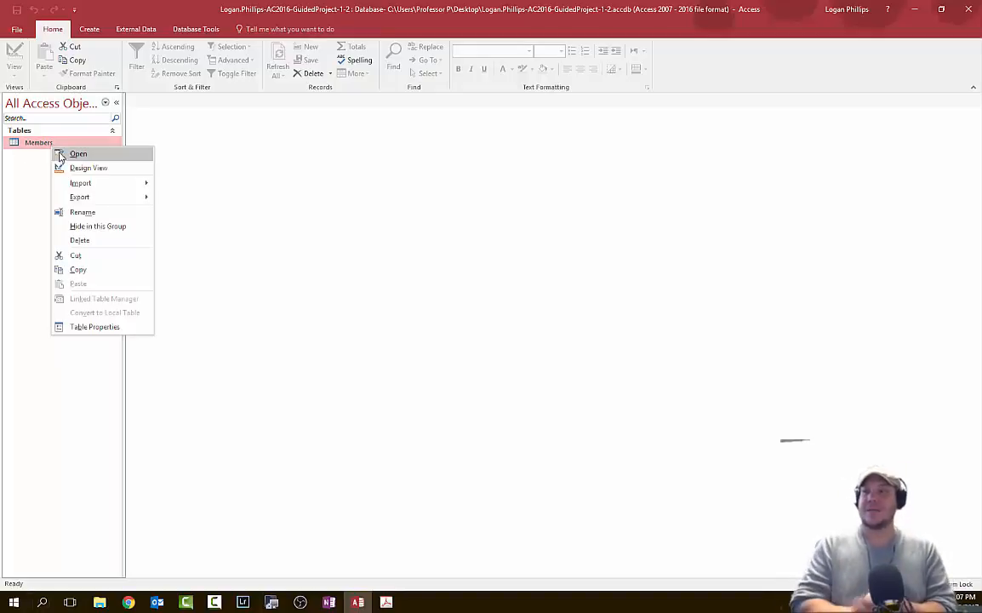
{"action": "left_click", "coordinate": [58, 154]}
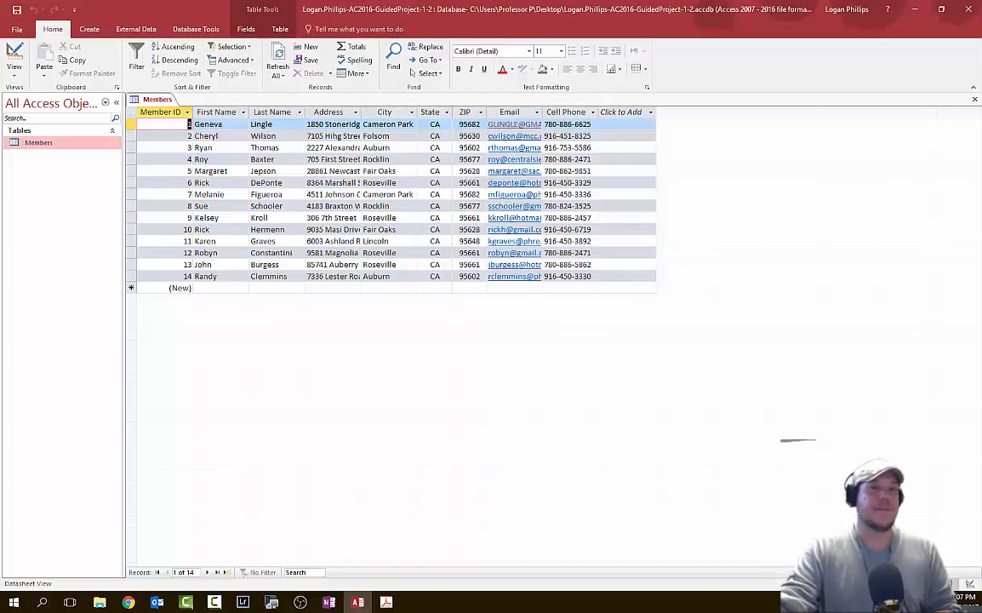
{"action": "left_click", "coordinate": [975, 101]}
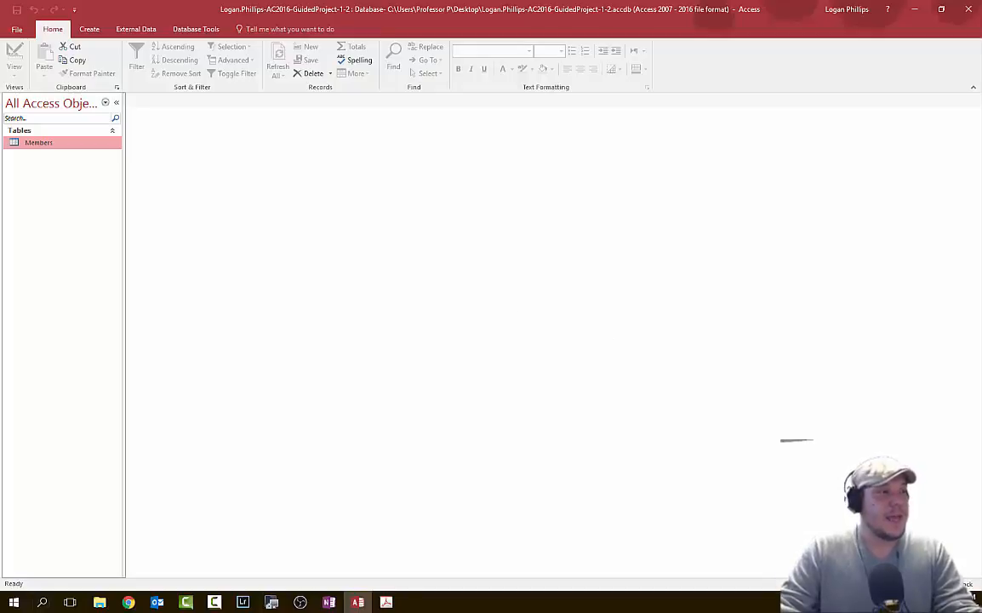
- Set the database properties: title 'American River Members', author as the student's name, company ARCC
{"action": "left_click", "coordinate": [16, 31]}
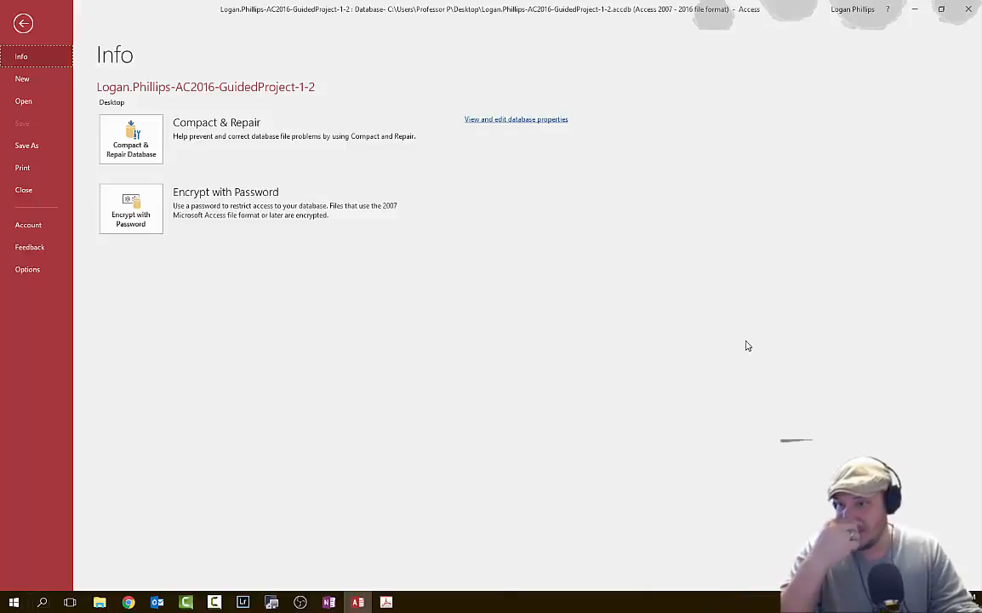
{"action": "left_click", "coordinate": [530, 120]}
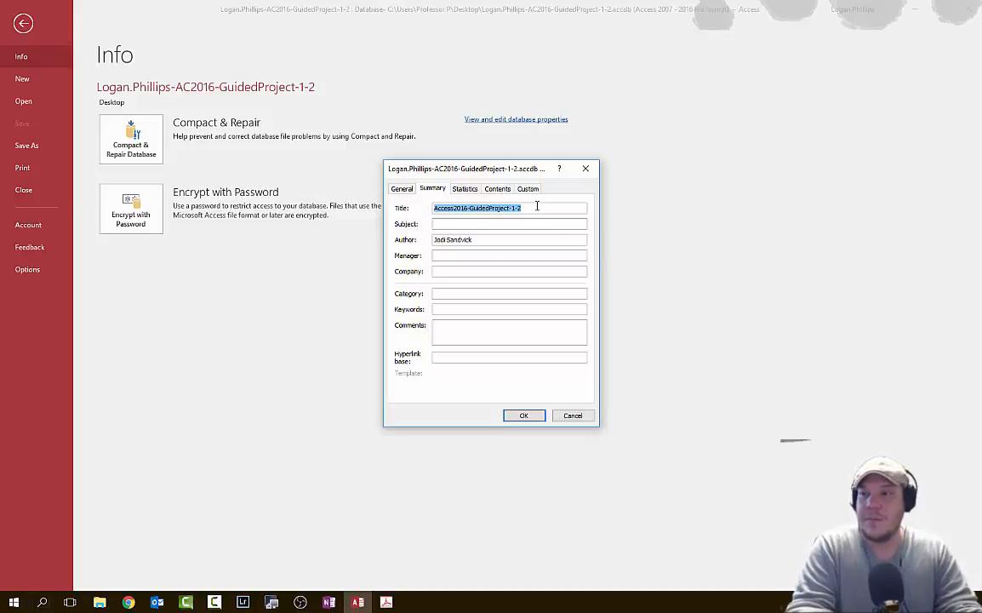
{"action": "type", "text": "American River "}
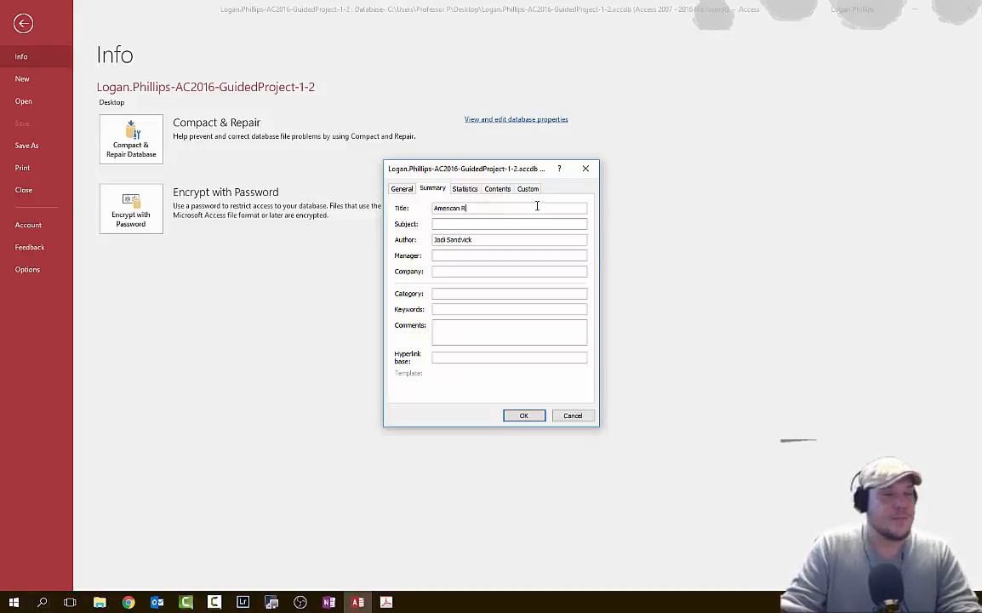
{"action": "type", "text": "Members"}
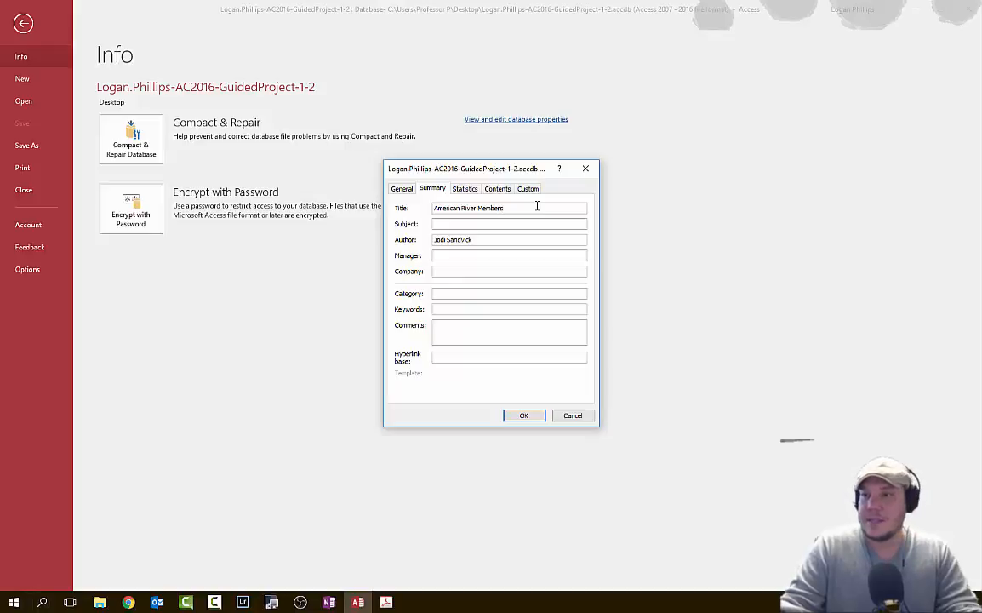
{"action": "left_click", "coordinate": [473, 224]}
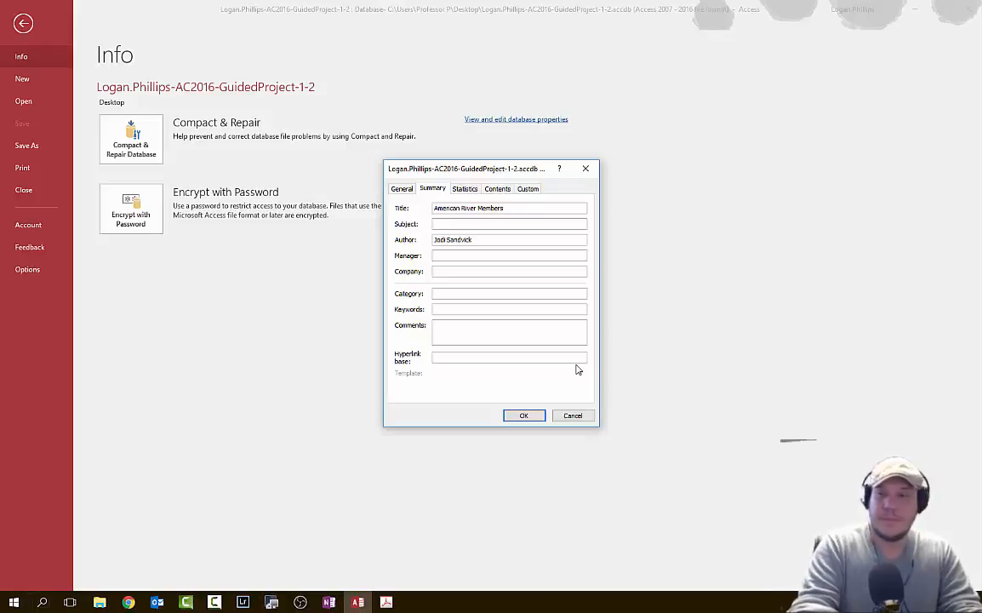
{"action": "left_click_drag", "start_coordinate": [489, 243], "coordinate": [429, 243]}
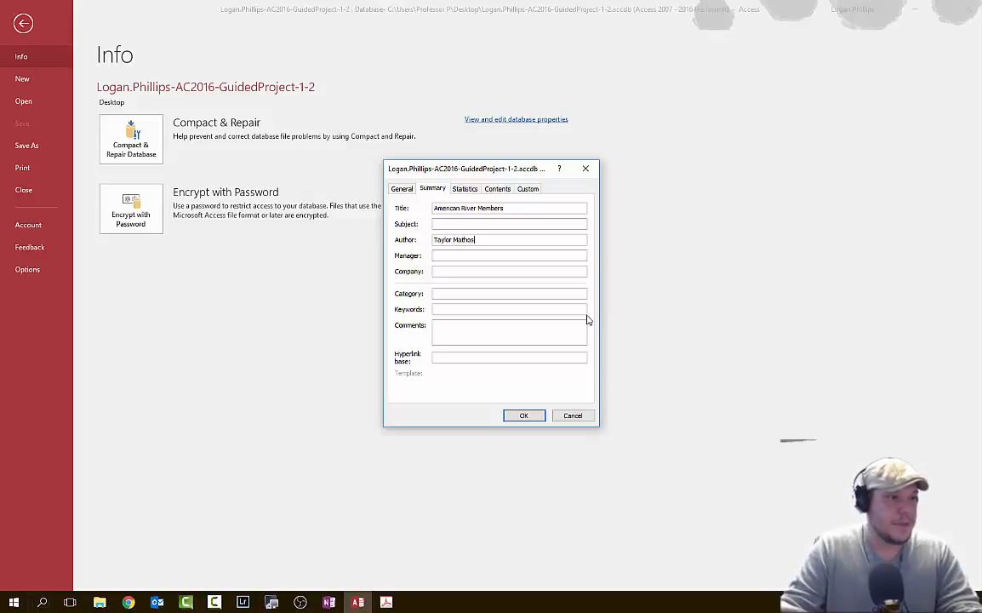
{"action": "left_click", "coordinate": [445, 272]}
{"action": "type", "text": "ARCC"}
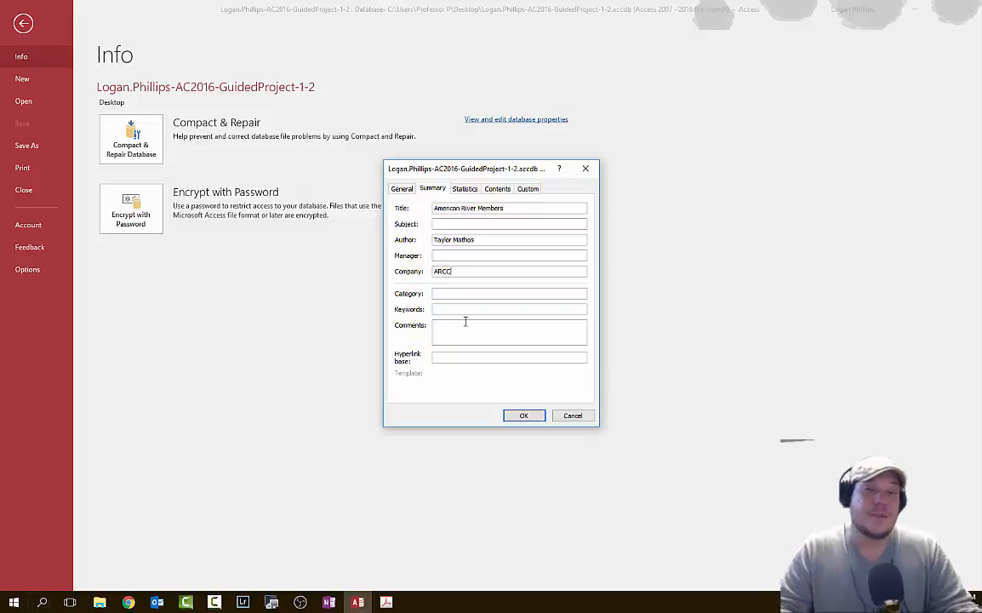
{"action": "left_click", "coordinate": [525, 416]}
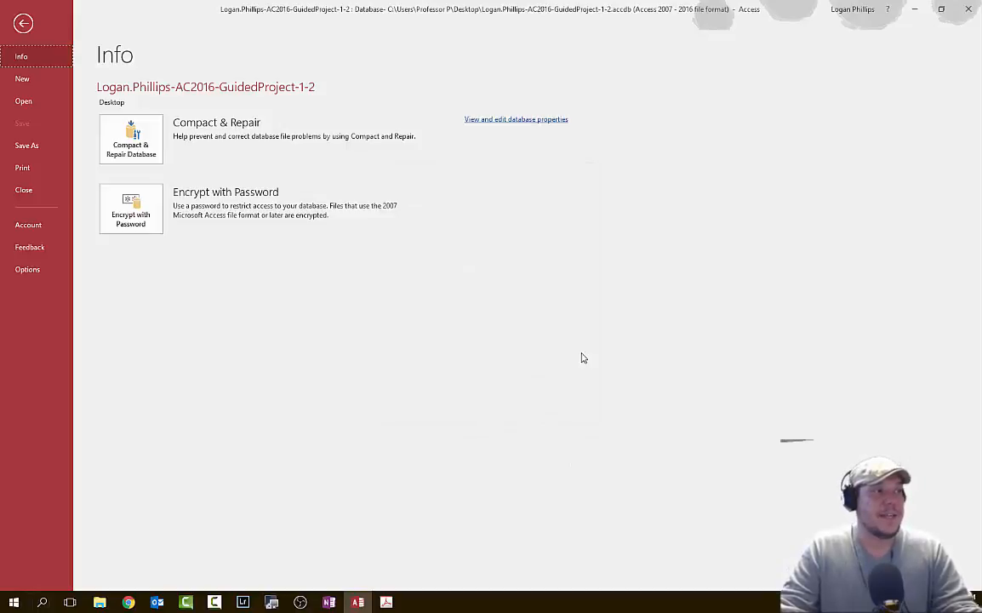
{"action": "left_click", "coordinate": [21, 25]}
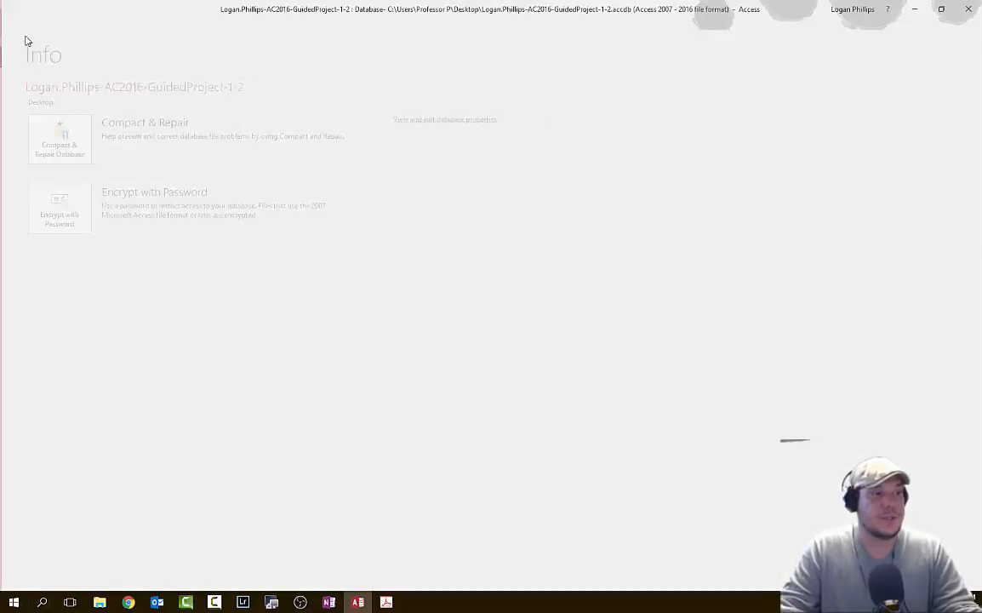
- Close the database from the File menu and exit Access
{"action": "left_click", "coordinate": [16, 29]}
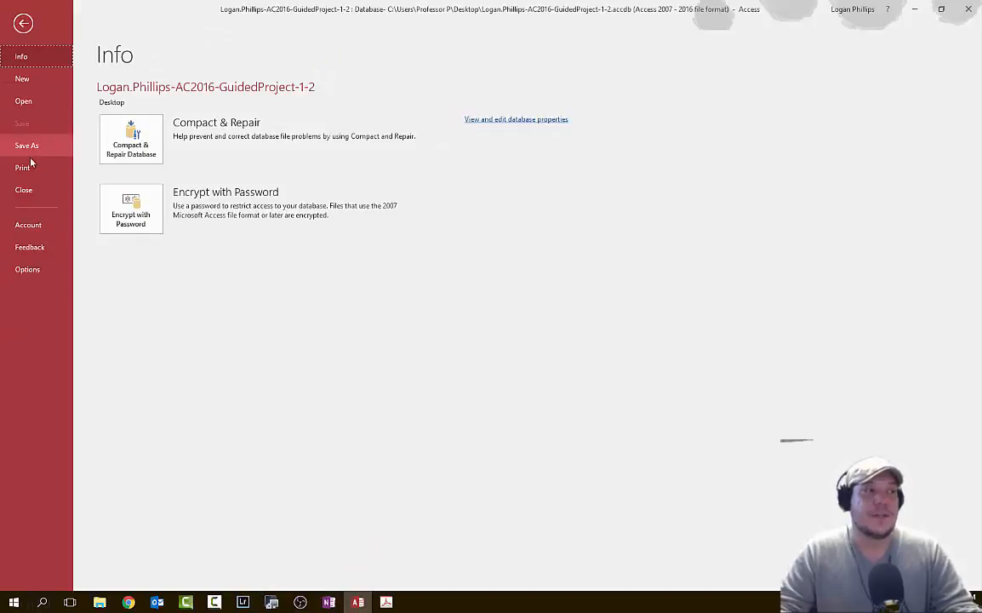
{"action": "left_click", "coordinate": [26, 191]}
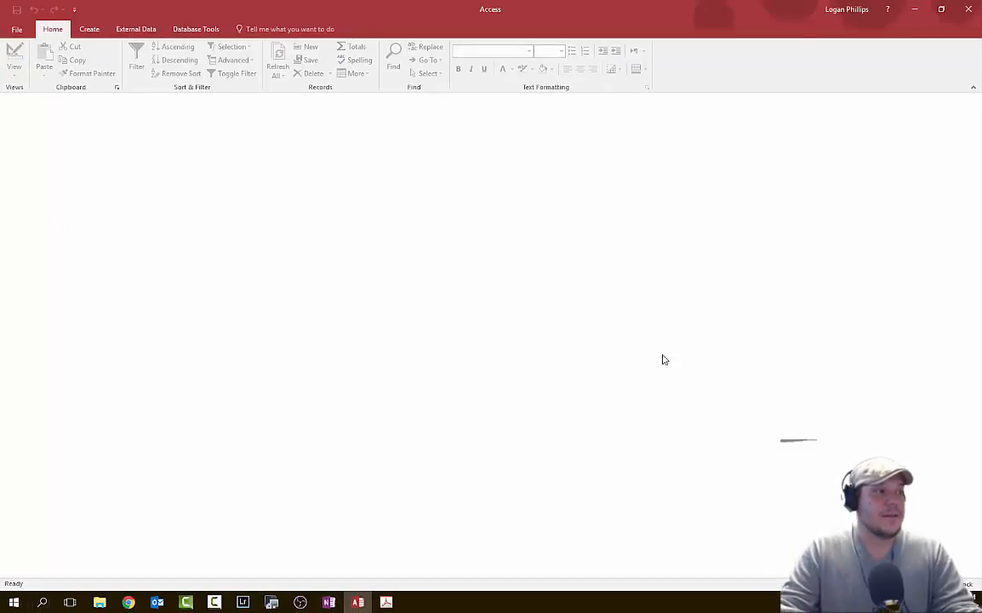
{"action": "left_click", "coordinate": [12, 28]}
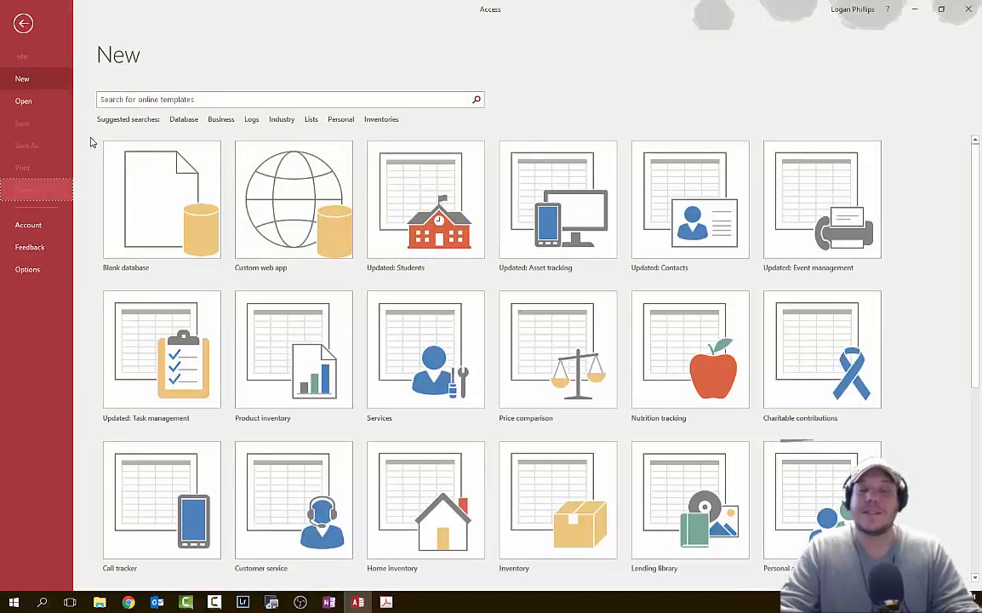
{"action": "left_click", "coordinate": [26, 22]}
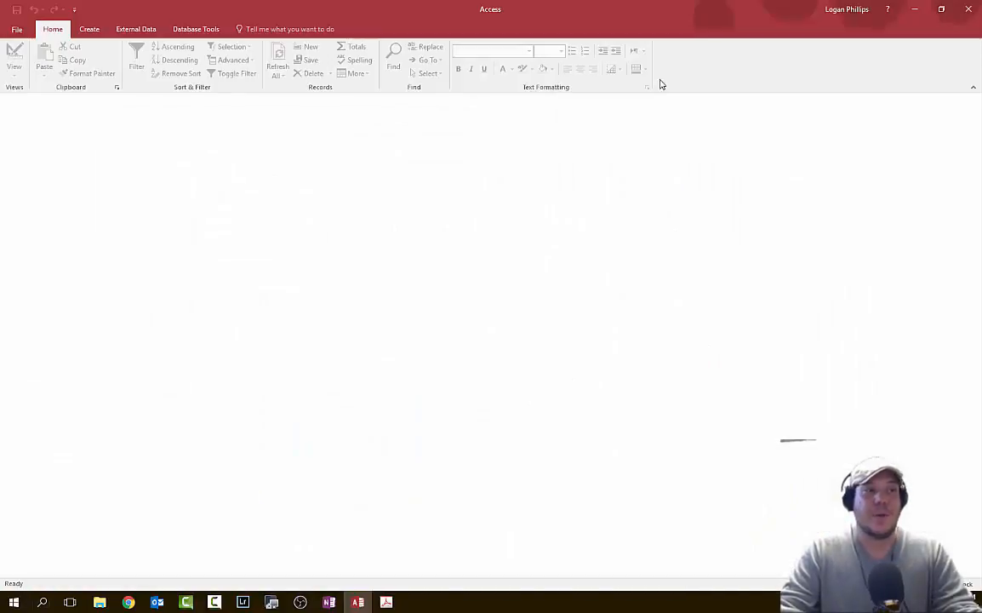
{"action": "left_click", "coordinate": [968, 10]}
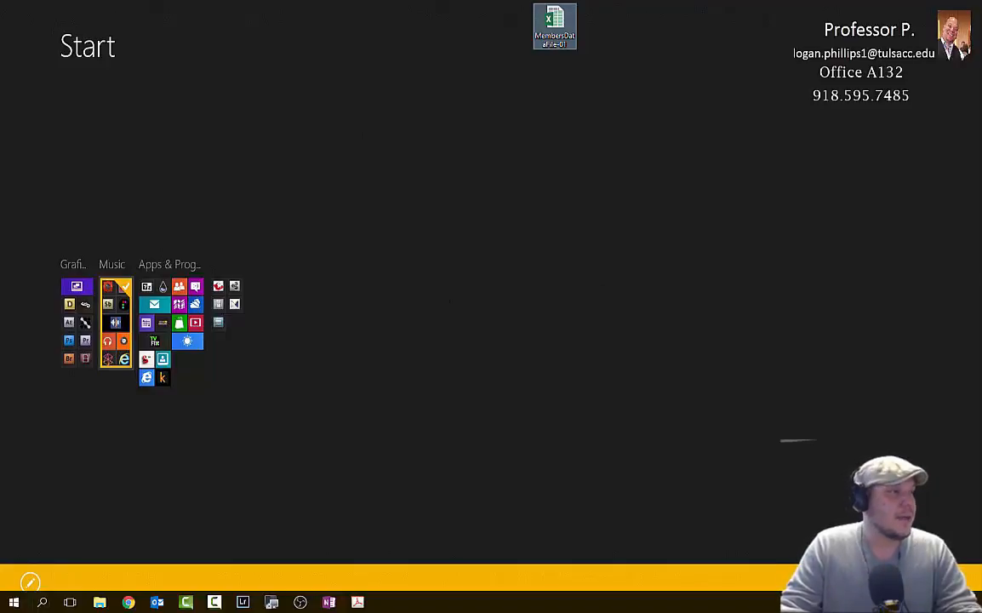
- Upload the finished .accdb database to the Guided Project 1-2 assignment and confirm submission
{"action": "left_click", "coordinate": [129, 602]}
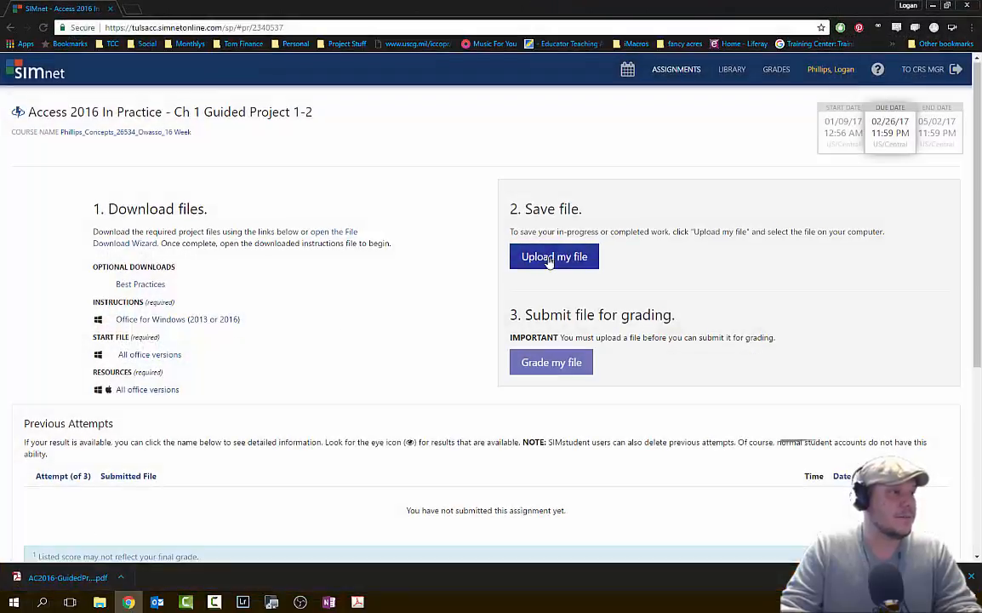
{"action": "left_click", "coordinate": [549, 258]}
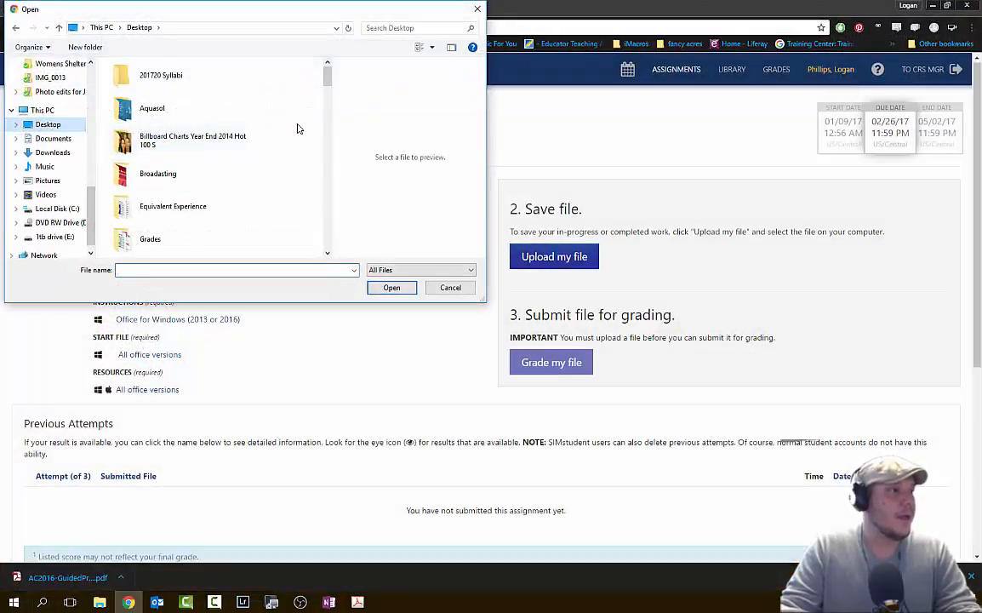
{"action": "scroll", "coordinate": [297, 129], "scroll_direction": "down", "scroll_amount": 10}
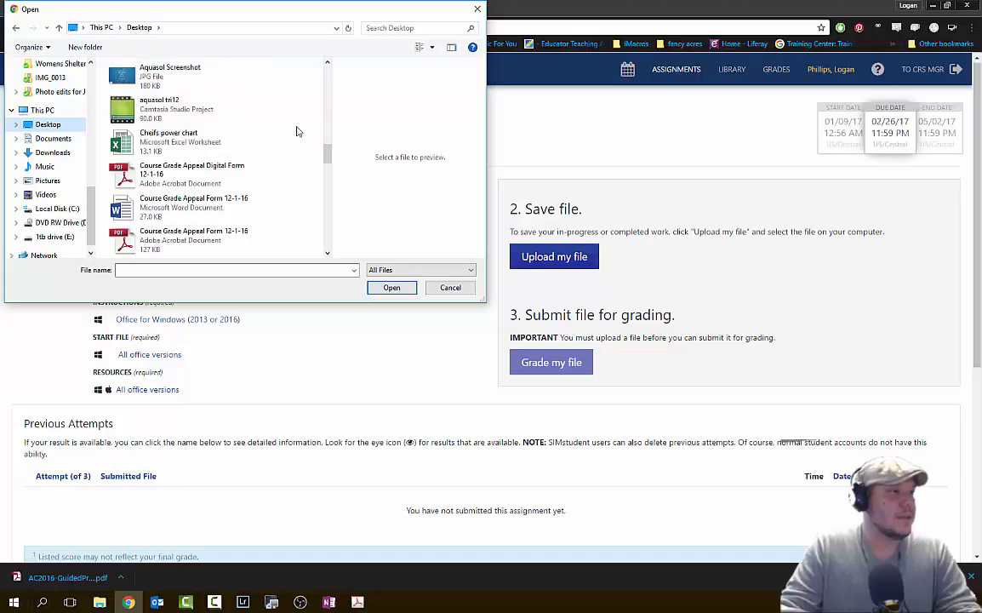
{"action": "scroll", "coordinate": [297, 130], "scroll_direction": "down", "scroll_amount": 12}
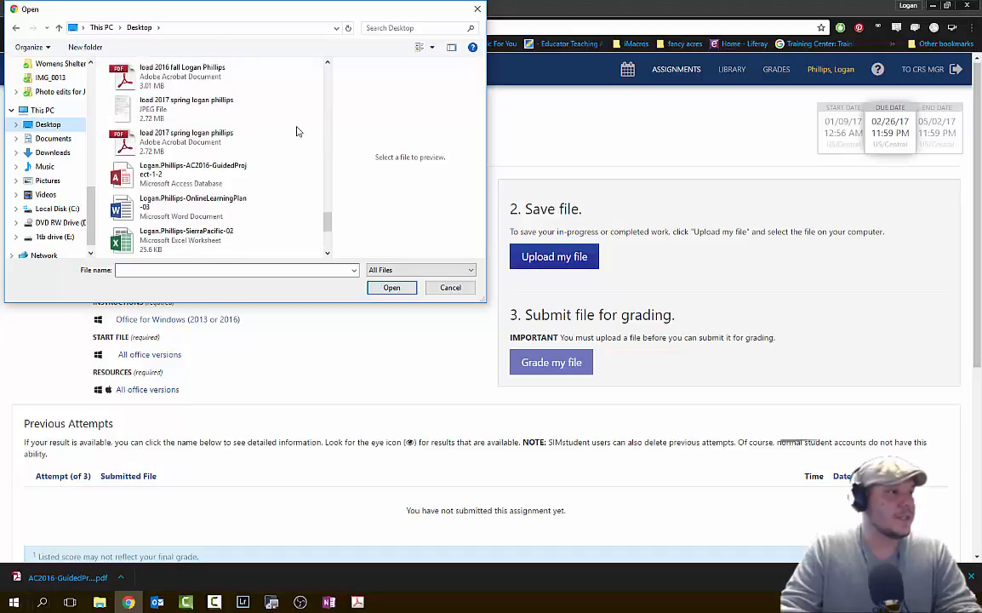
{"action": "scroll", "coordinate": [297, 131], "scroll_direction": "down", "scroll_amount": 3}
{"action": "left_click", "coordinate": [183, 73]}
{"action": "scroll", "coordinate": [283, 204], "scroll_direction": "up", "scroll_amount": 3}
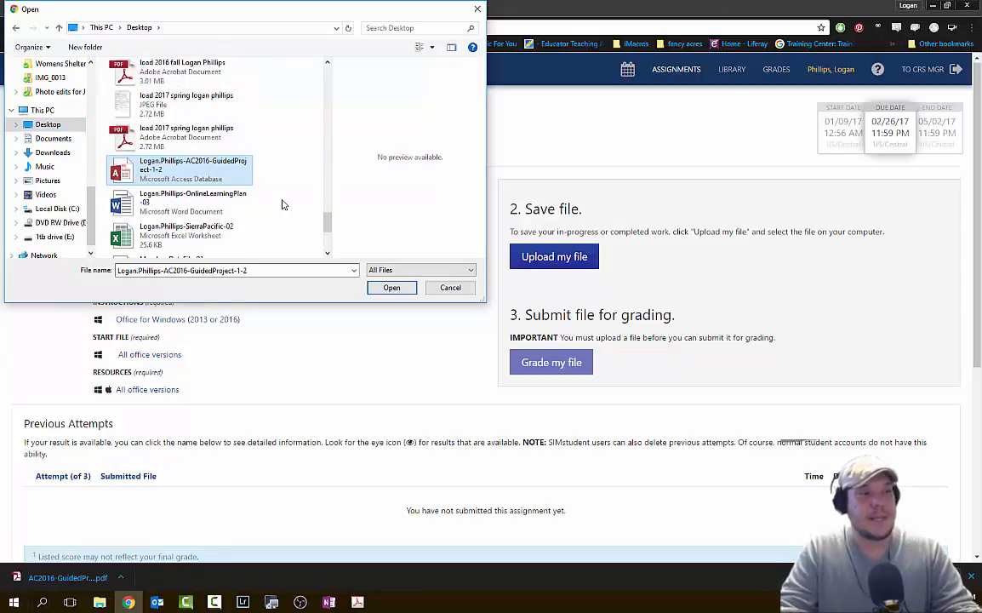
{"action": "scroll", "coordinate": [283, 205], "scroll_direction": "down", "scroll_amount": 4}
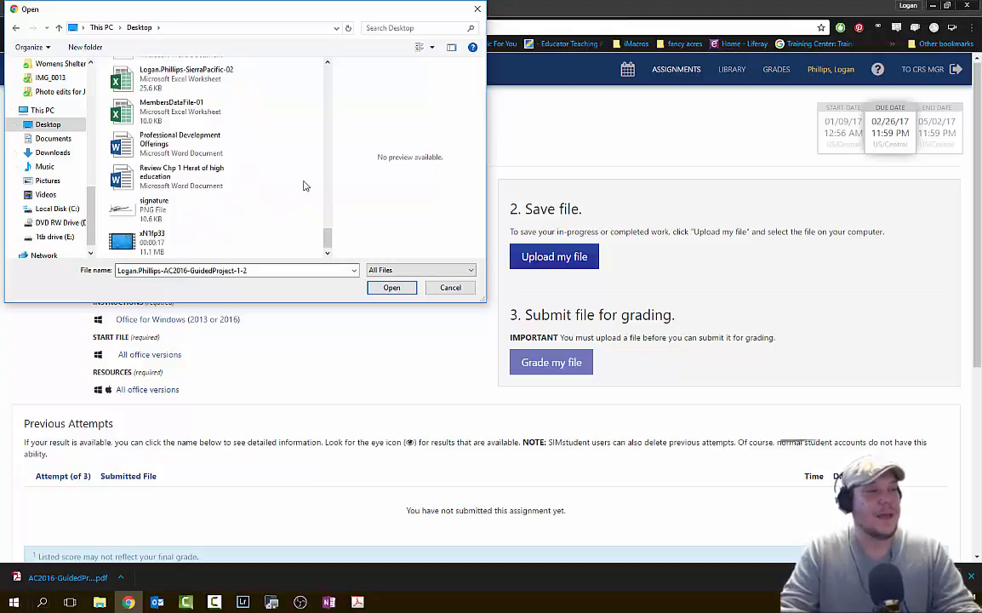
{"action": "left_click", "coordinate": [400, 290]}
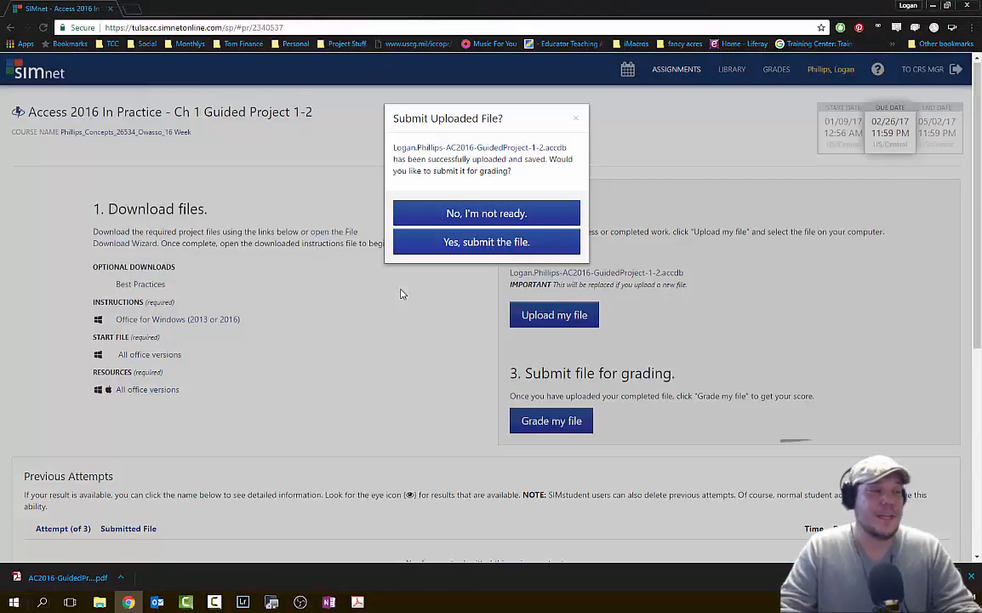
{"action": "left_click", "coordinate": [451, 242]}
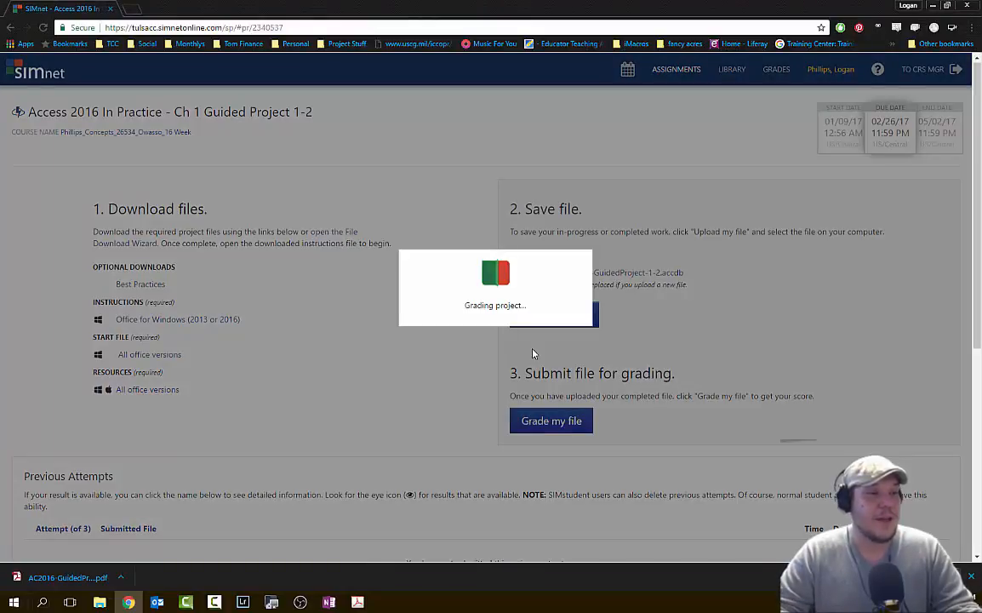